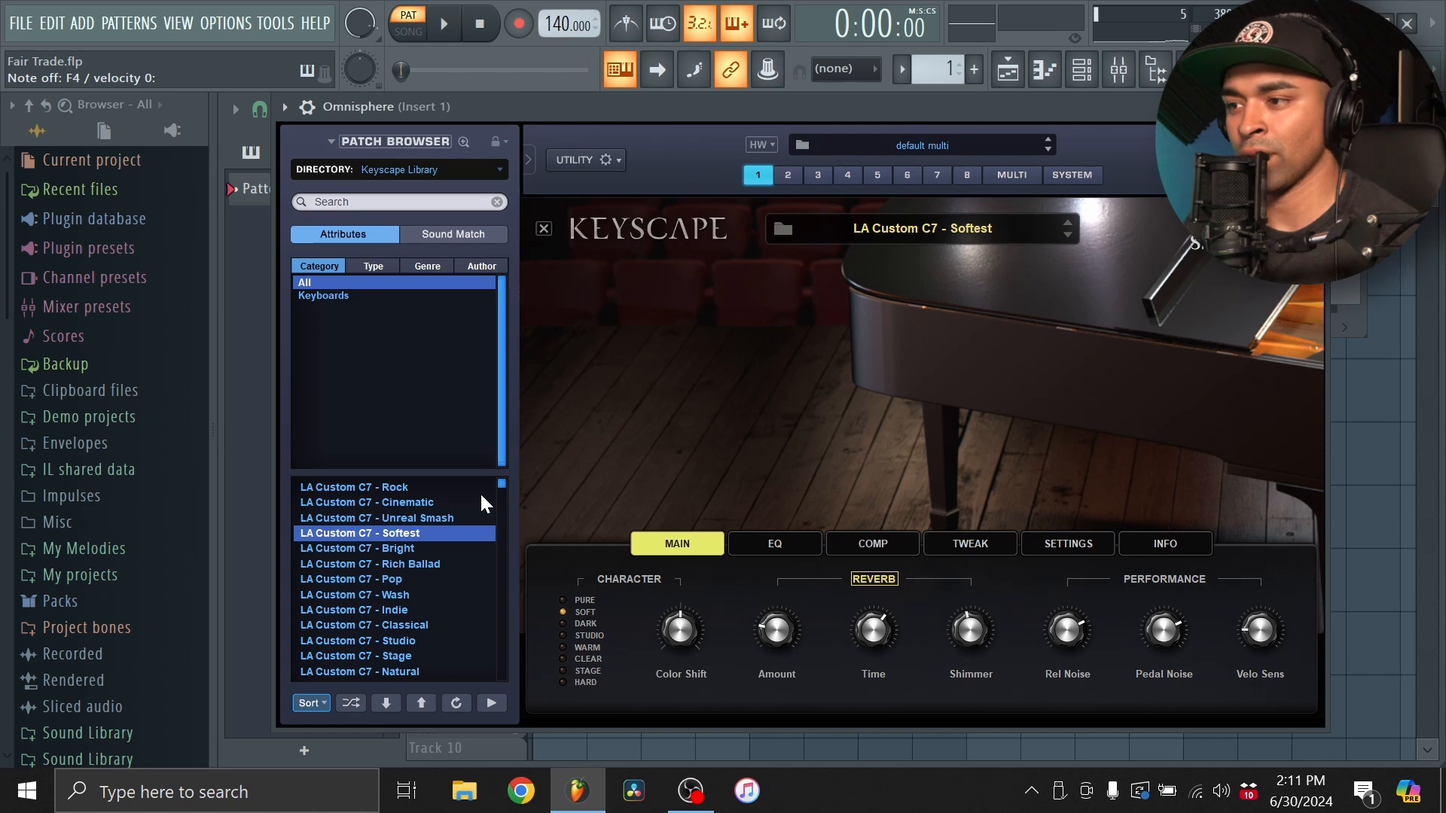
Set the project tempo to 143 BPM and open the piano roll for the Omnisphere channel.
left_click_drag(561, 24, 561, 18)
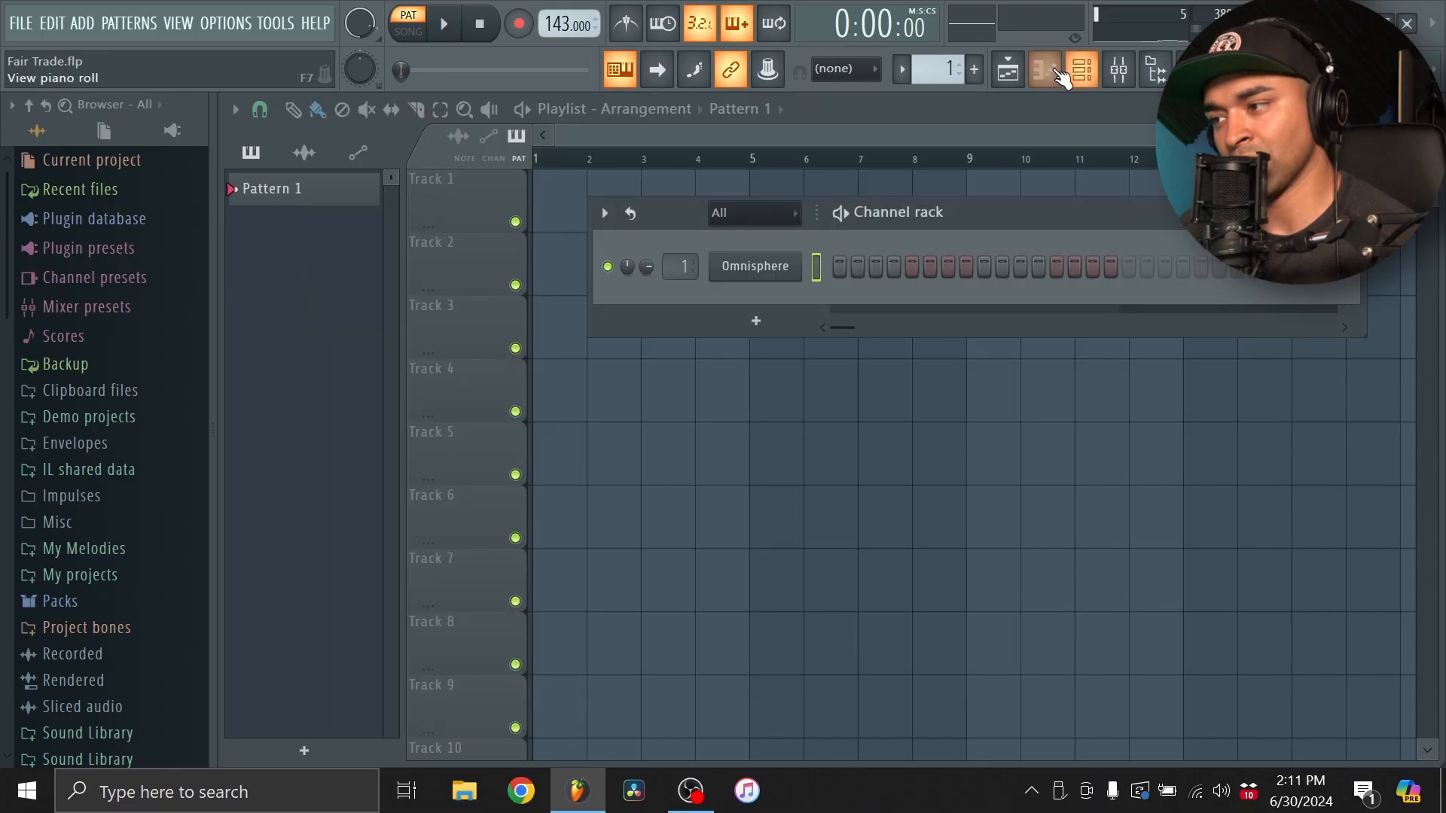
left_click(1055, 71)
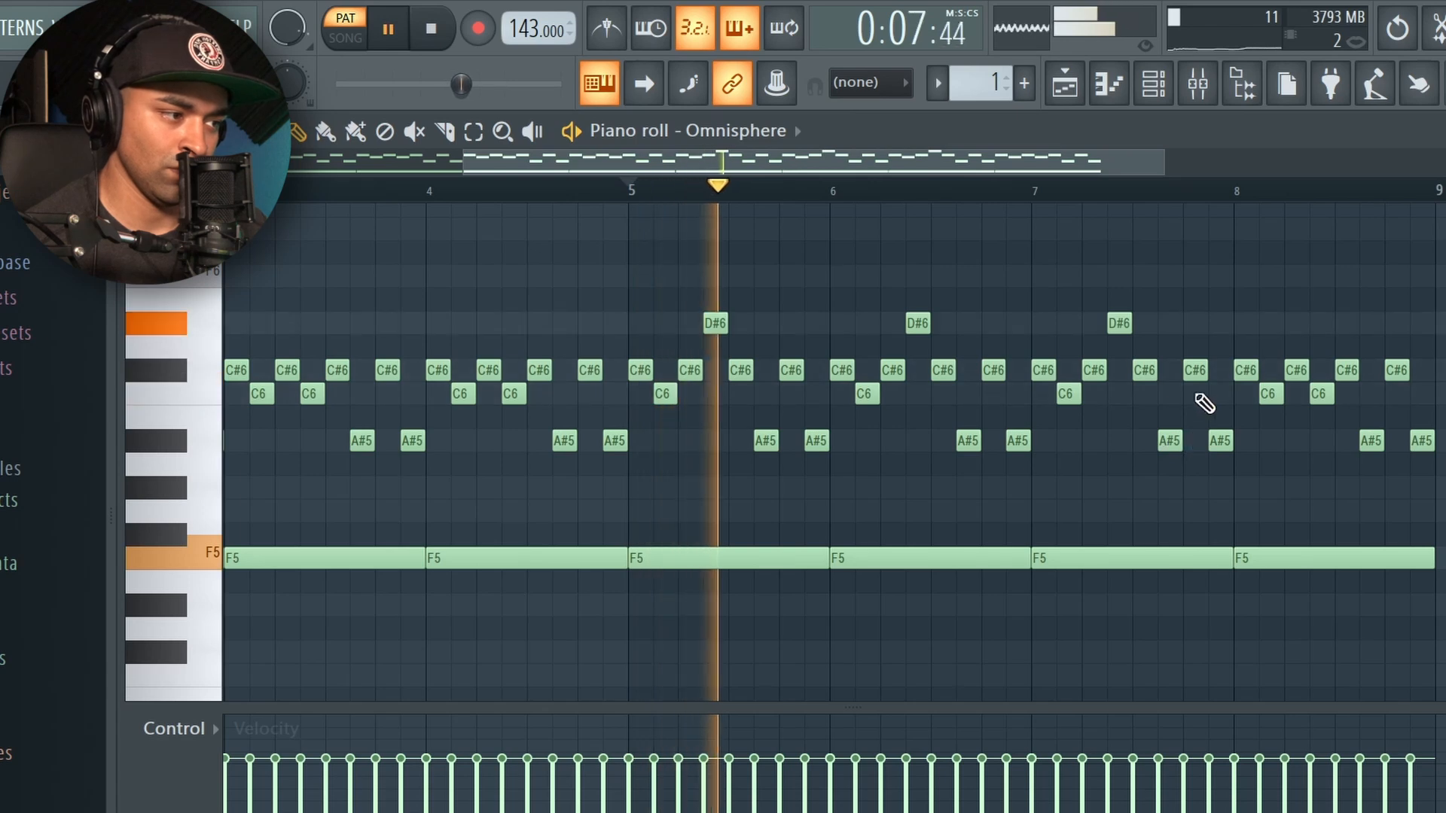
Change the pitches of the last three melody notes in bar 7 to C6, A#5 and C6.
left_click_drag(1164, 442, 1163, 394)
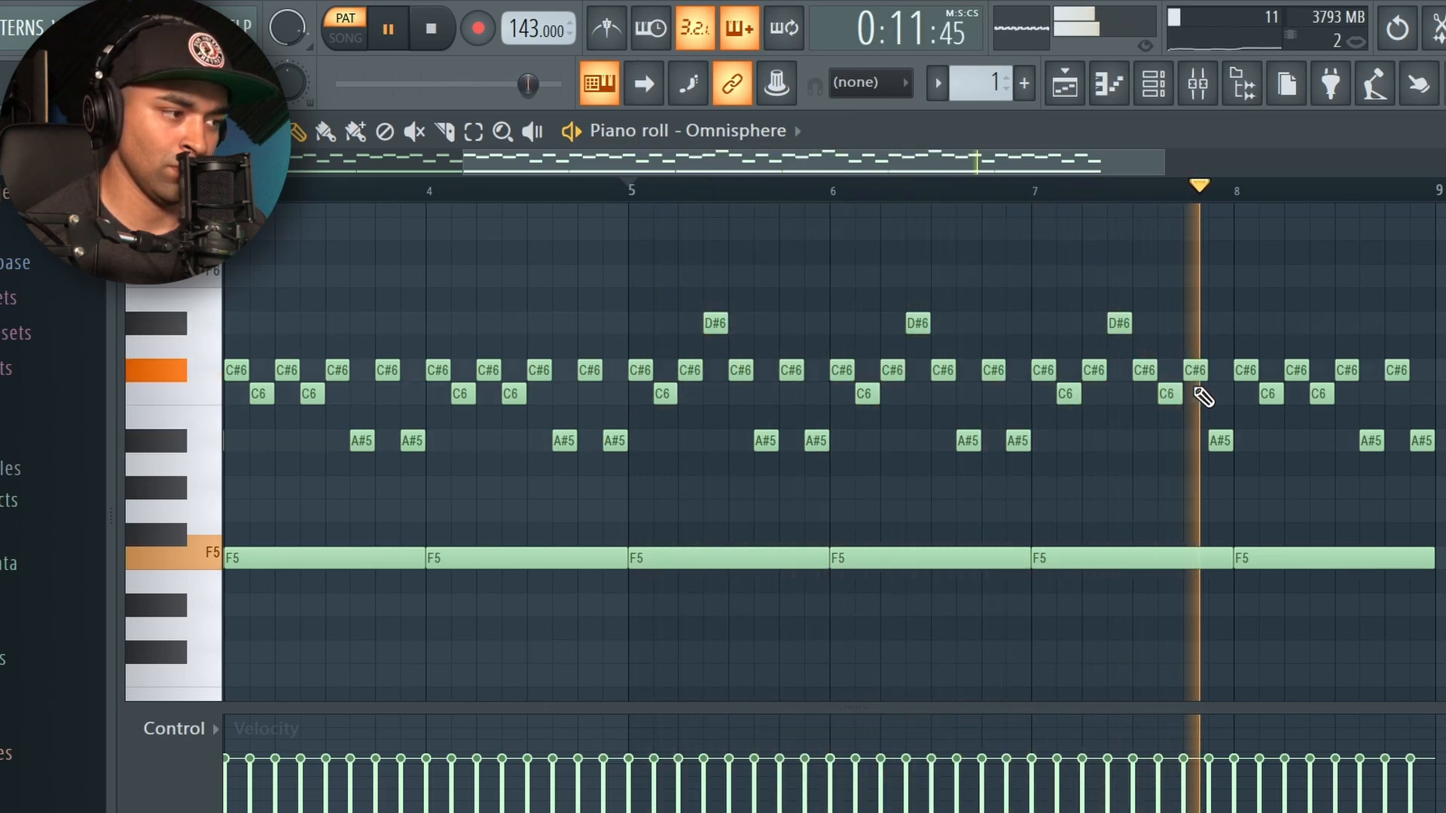
left_click_drag(1193, 381, 1221, 493)
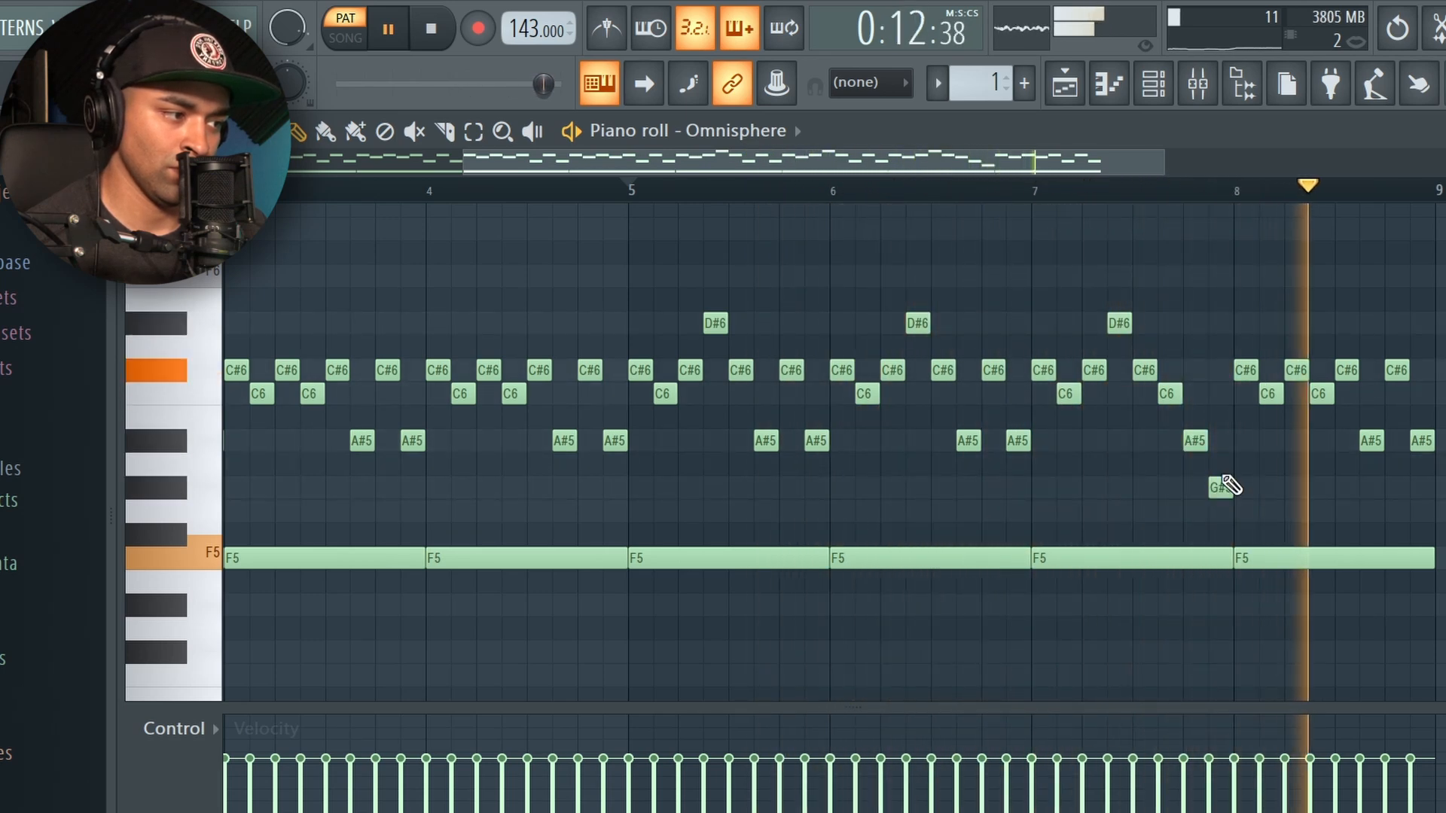
left_click_drag(1221, 479, 1220, 396)
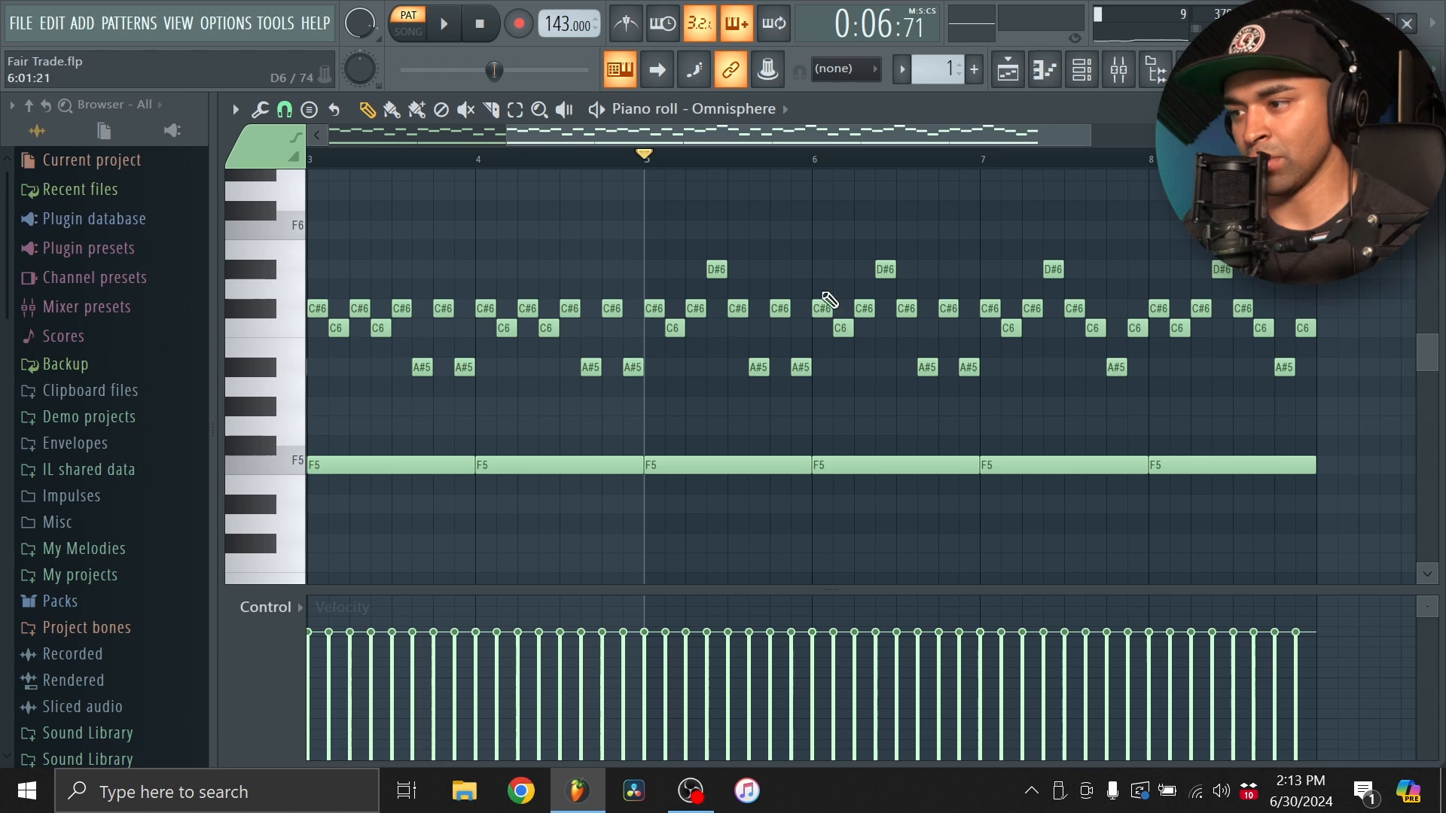
Transpose all the sustained F5 notes under the melody down one octave to F4.
scroll(811, 153, "down", 4)
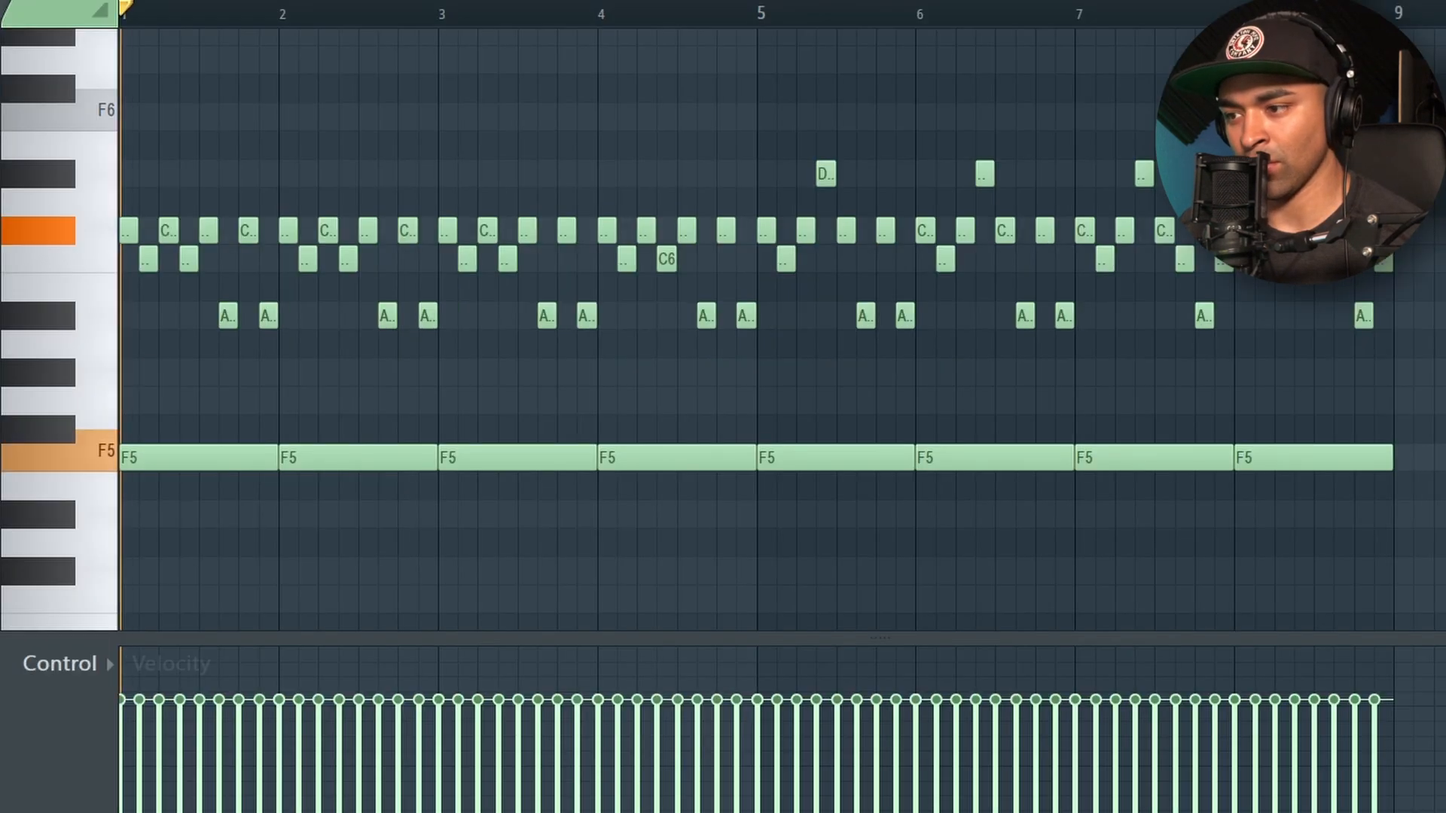
key("space")
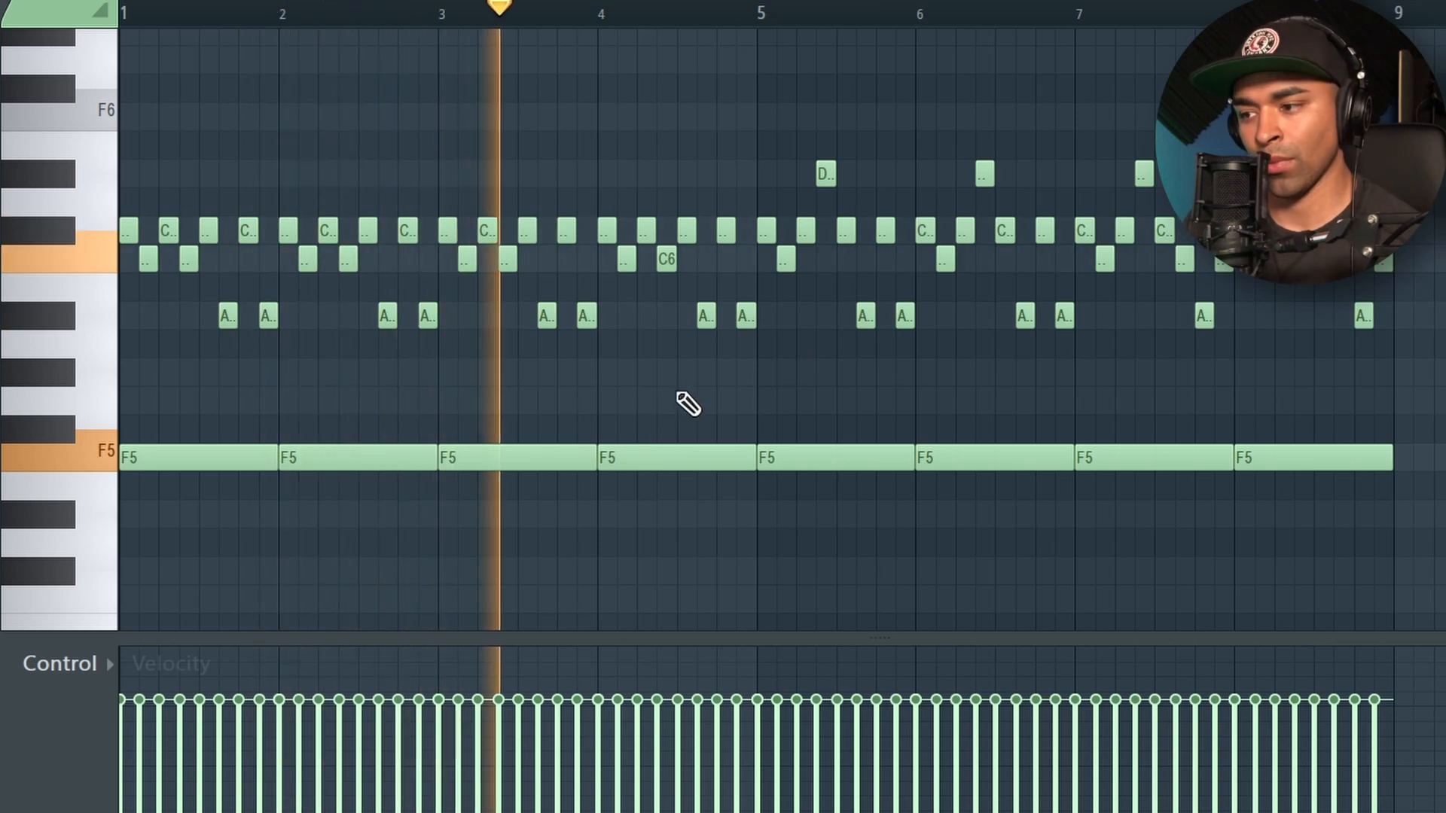
scroll(698, 414, "down", 4)
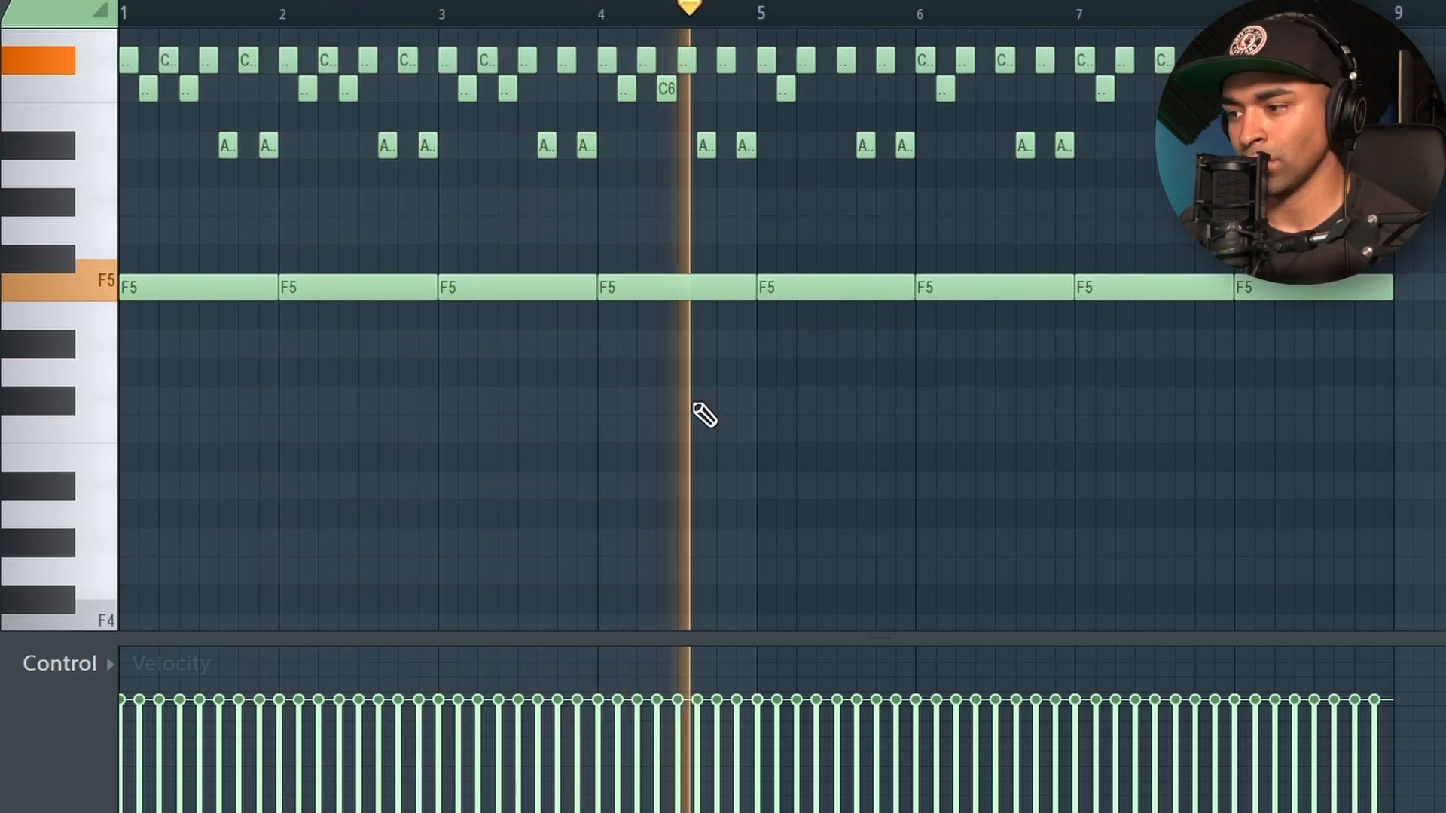
scroll(914, 371, "up", 2)
scroll(915, 369, "up", 2)
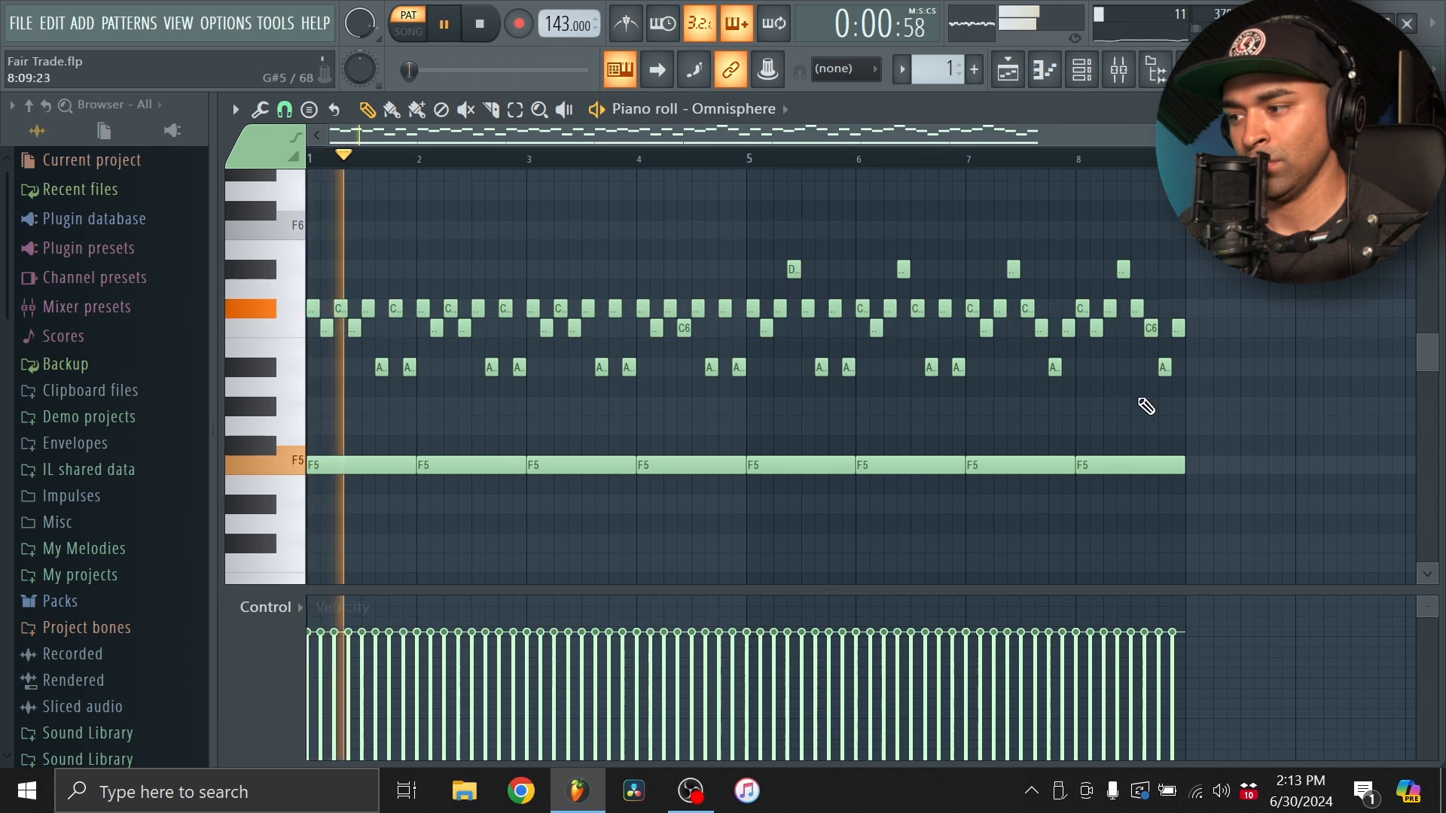
left_click_drag(1203, 515, 421, 448)
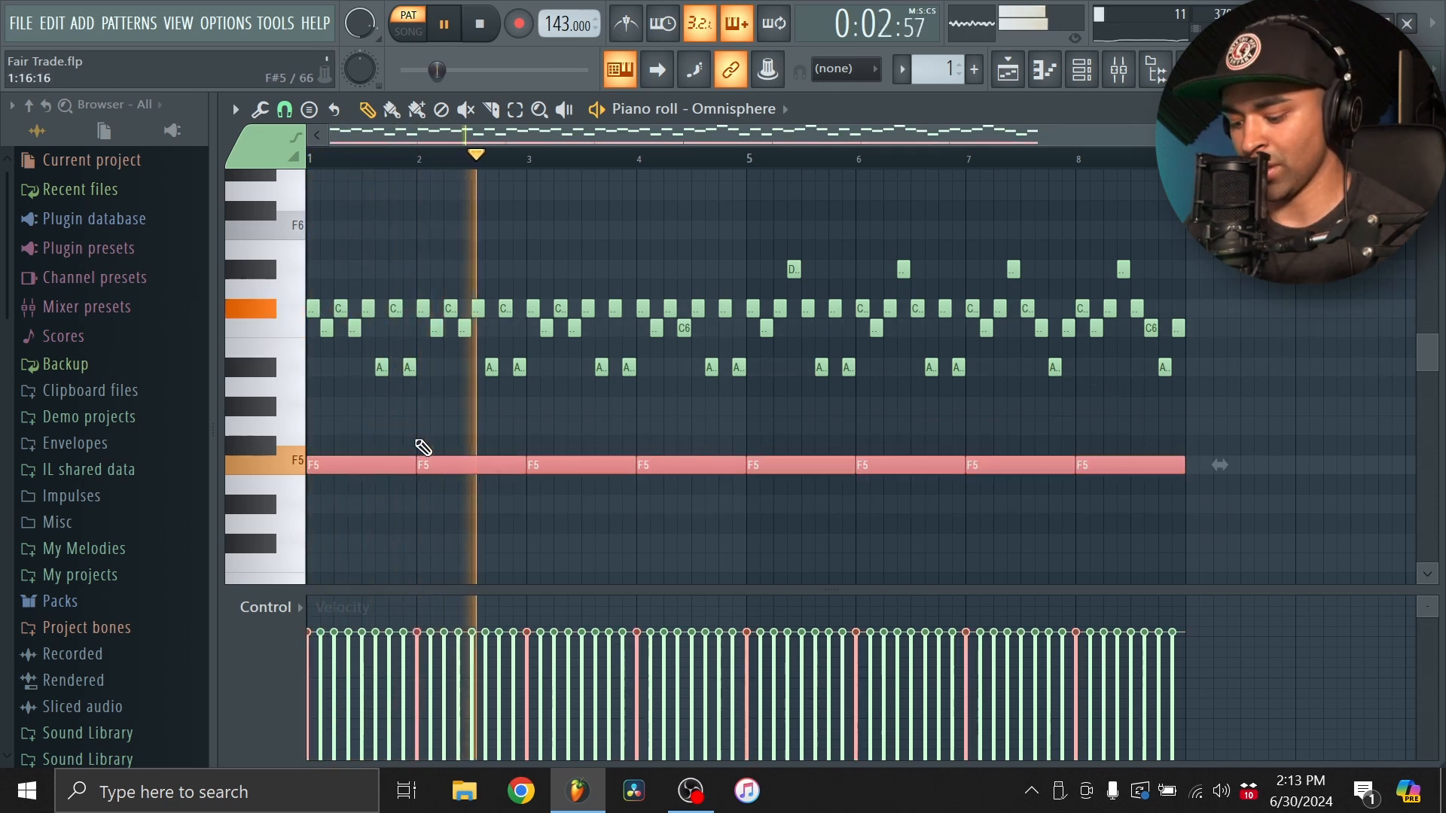
key("Delete")
scroll(415, 430, "down", 2)
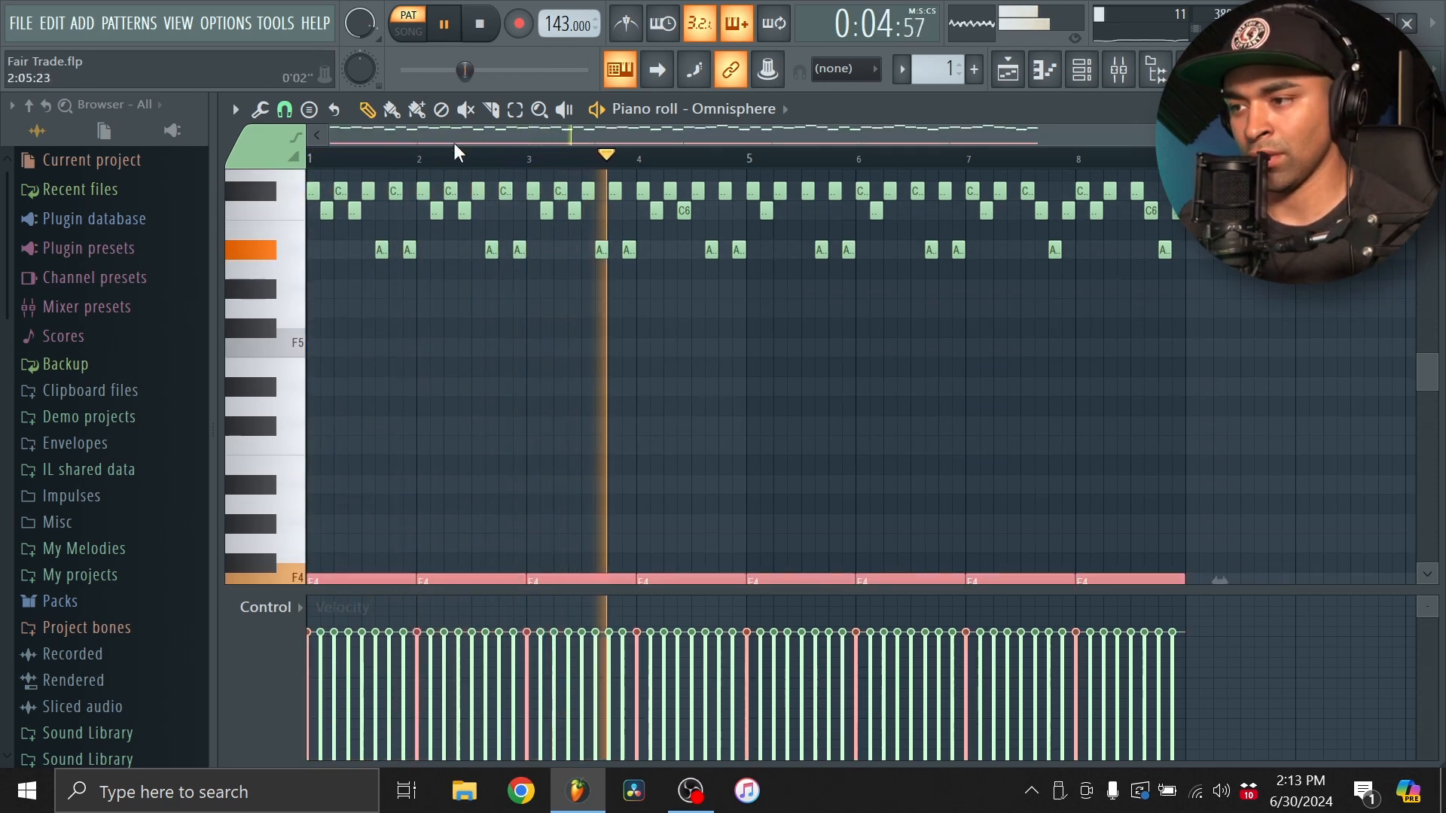
left_click(461, 161, "ctrl")
Add half-bar notes above the F4 notes: G#4 in the second half of bar 1, then C5 and G#4 in bar 2.
scroll(467, 444, "down", 2)
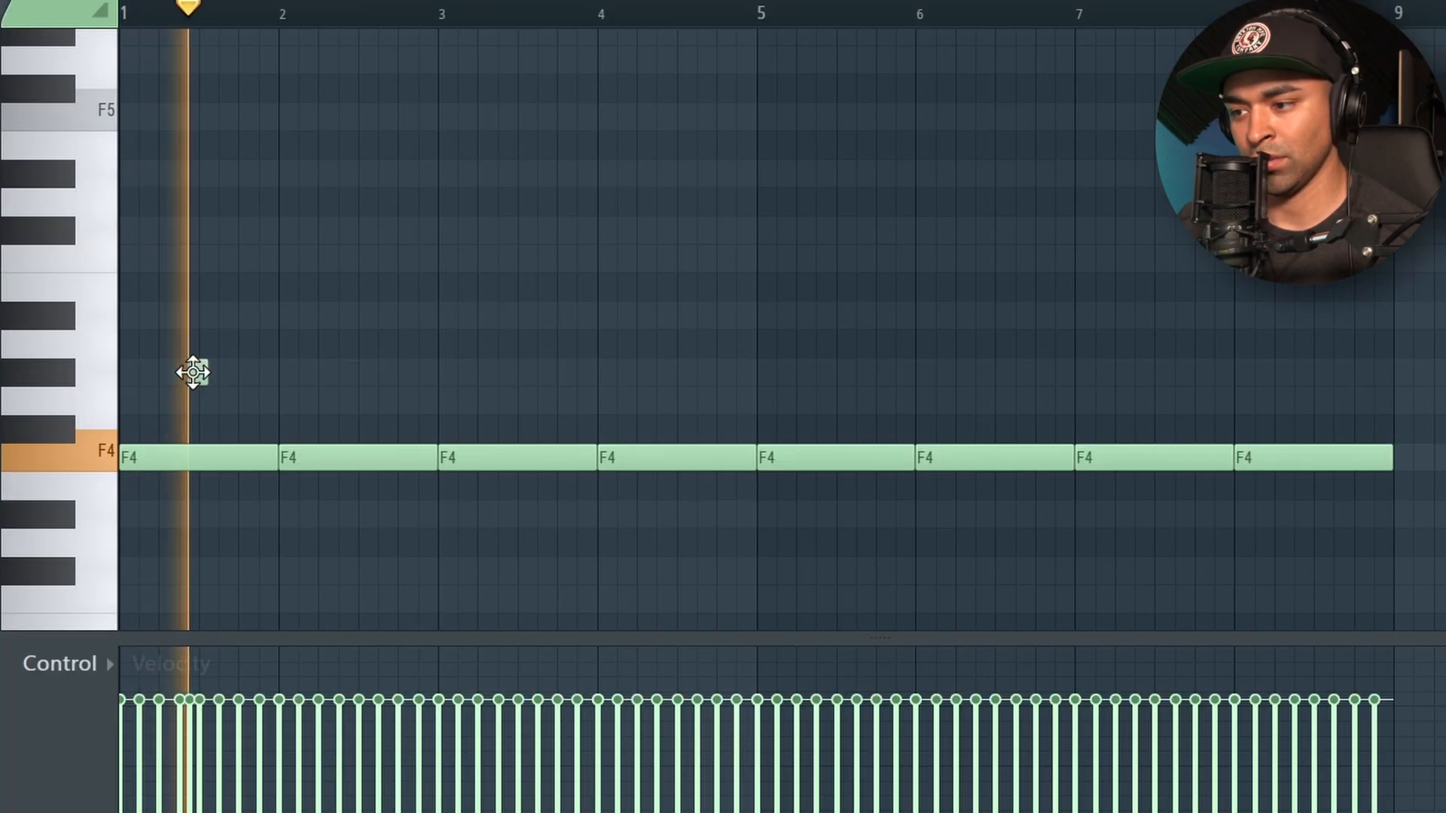
left_click(361, 410)
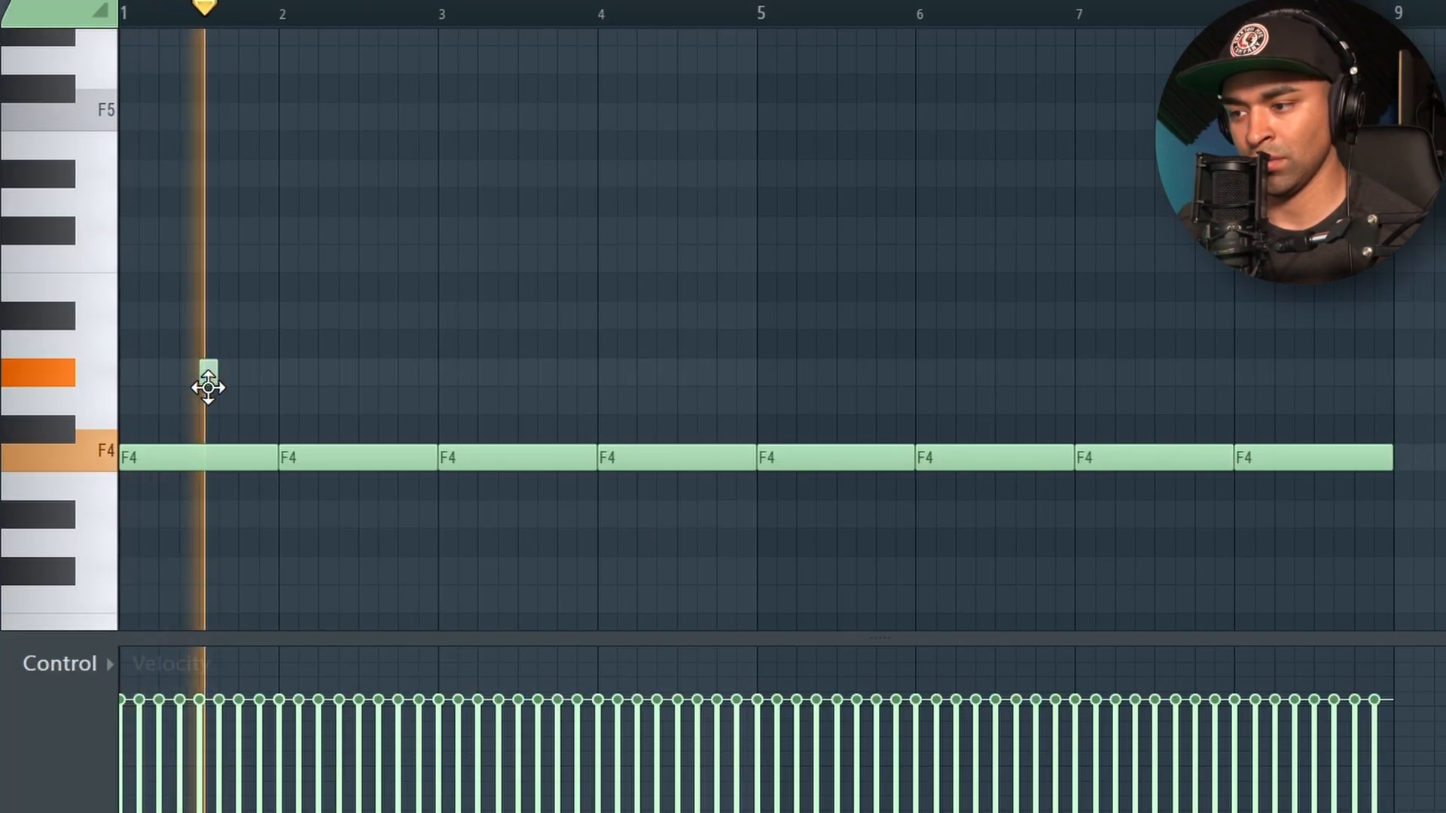
left_click_drag(215, 375, 274, 397)
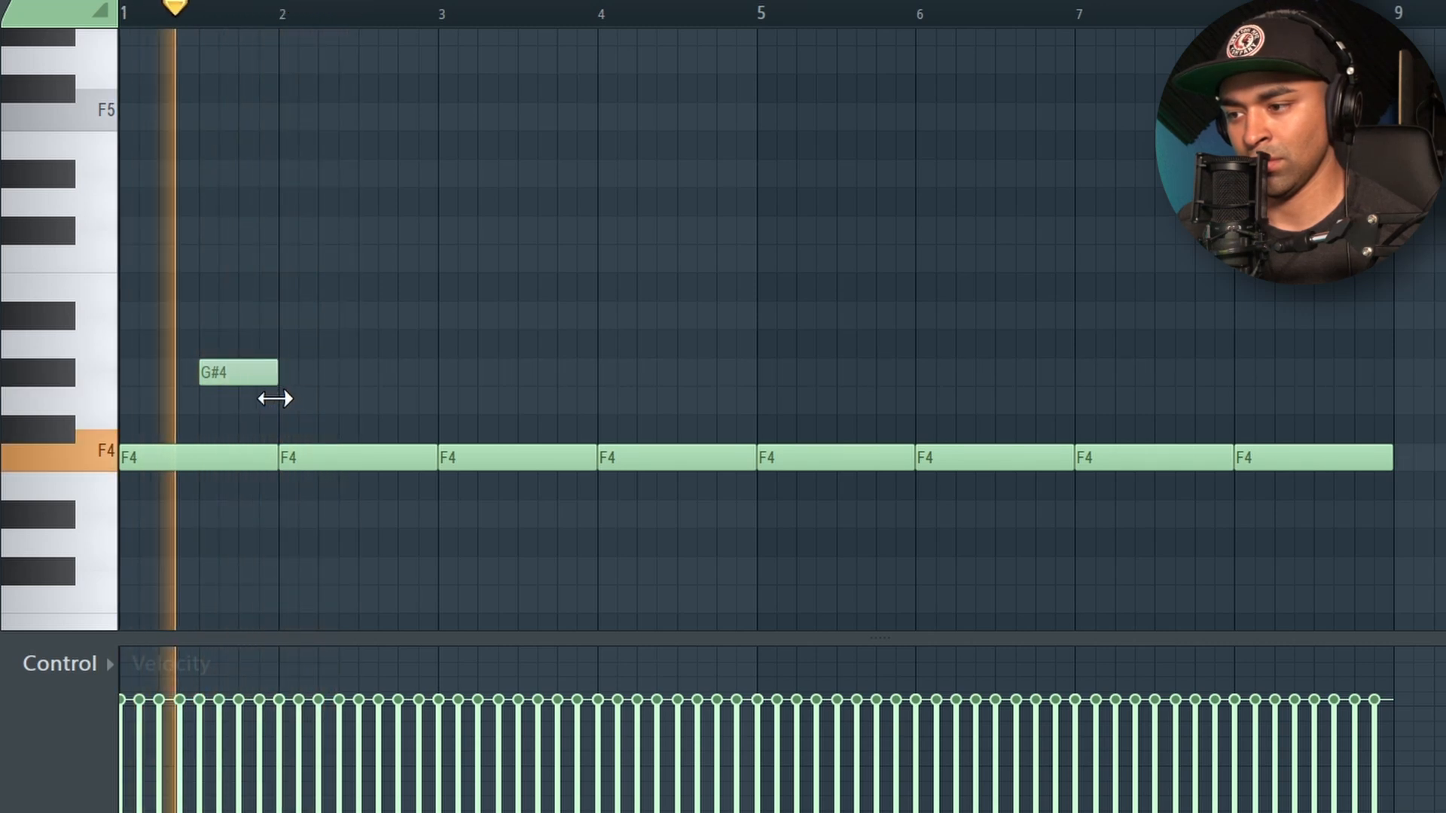
left_click(281, 314)
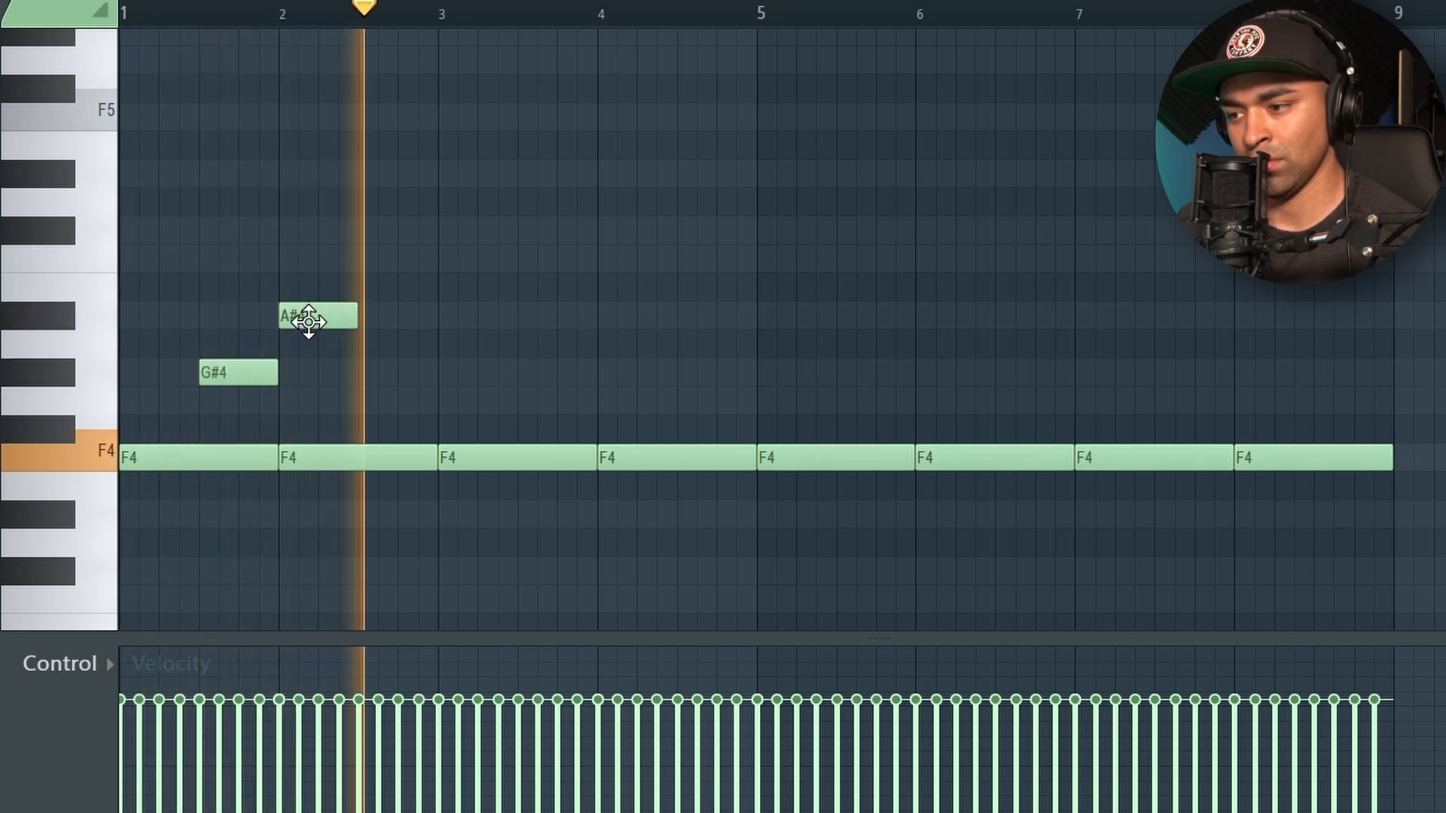
key("space")
left_click_drag(309, 321, 309, 265)
left_click(371, 320)
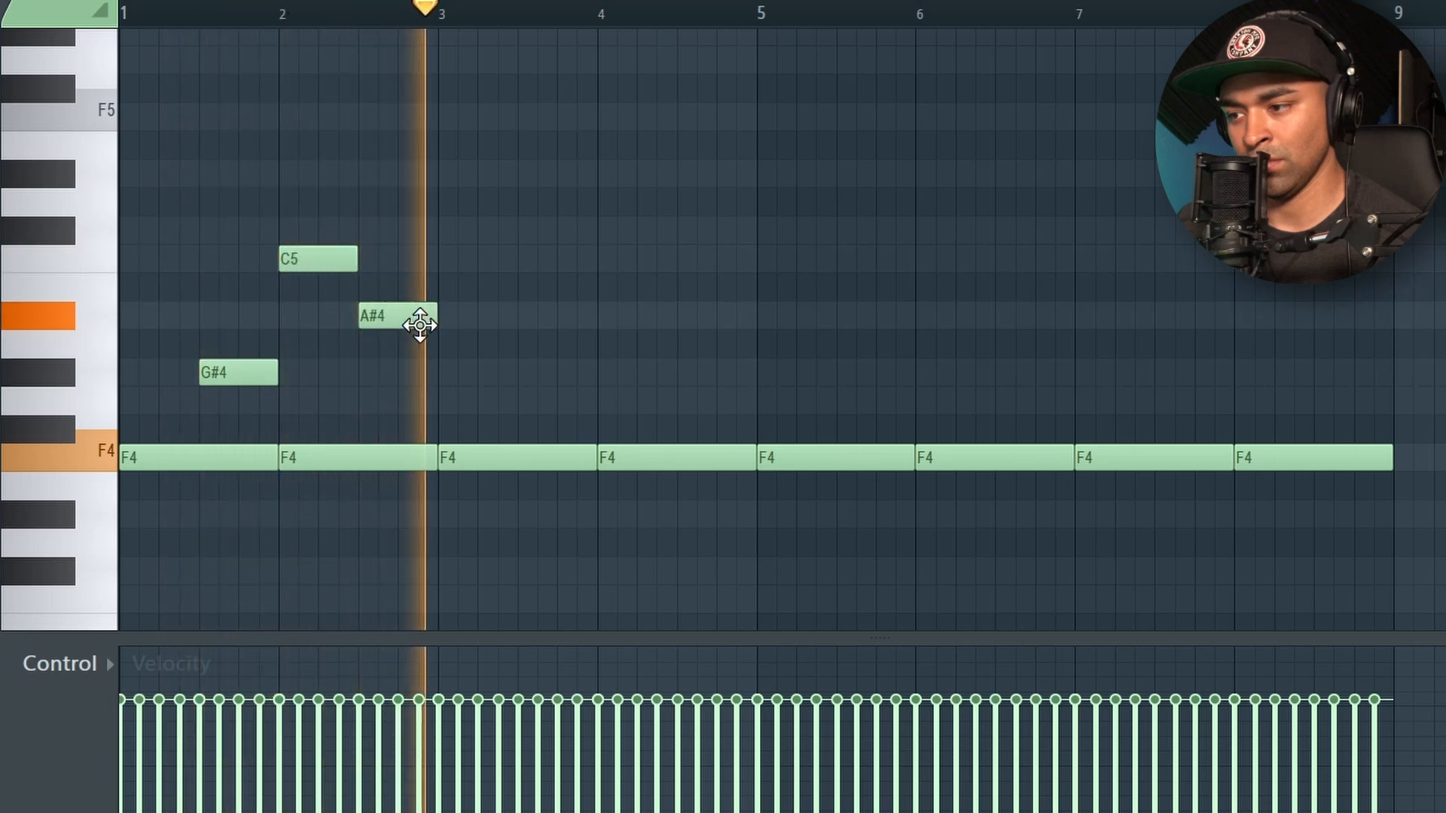
key("space")
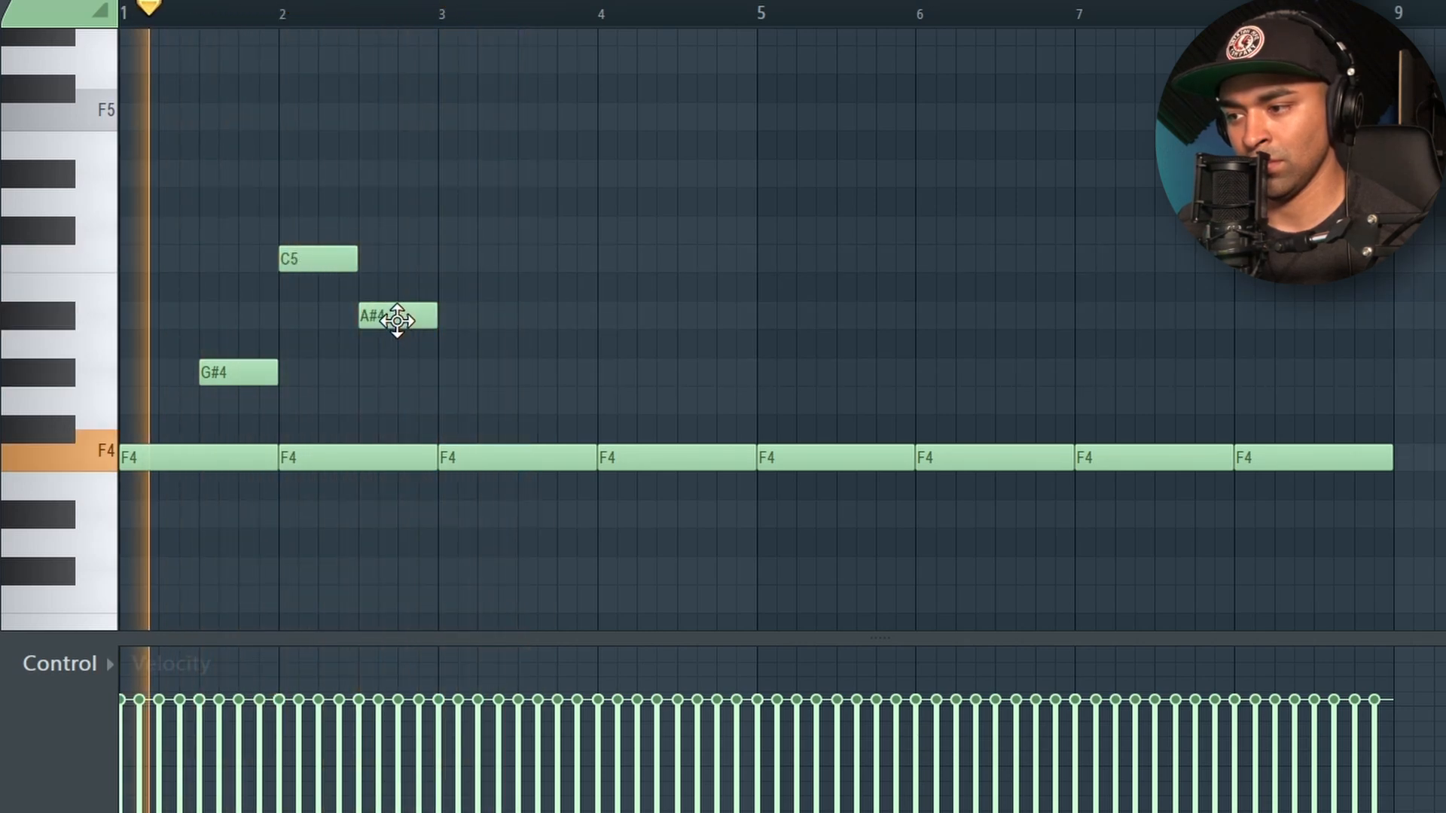
left_click_drag(397, 322, 397, 378)
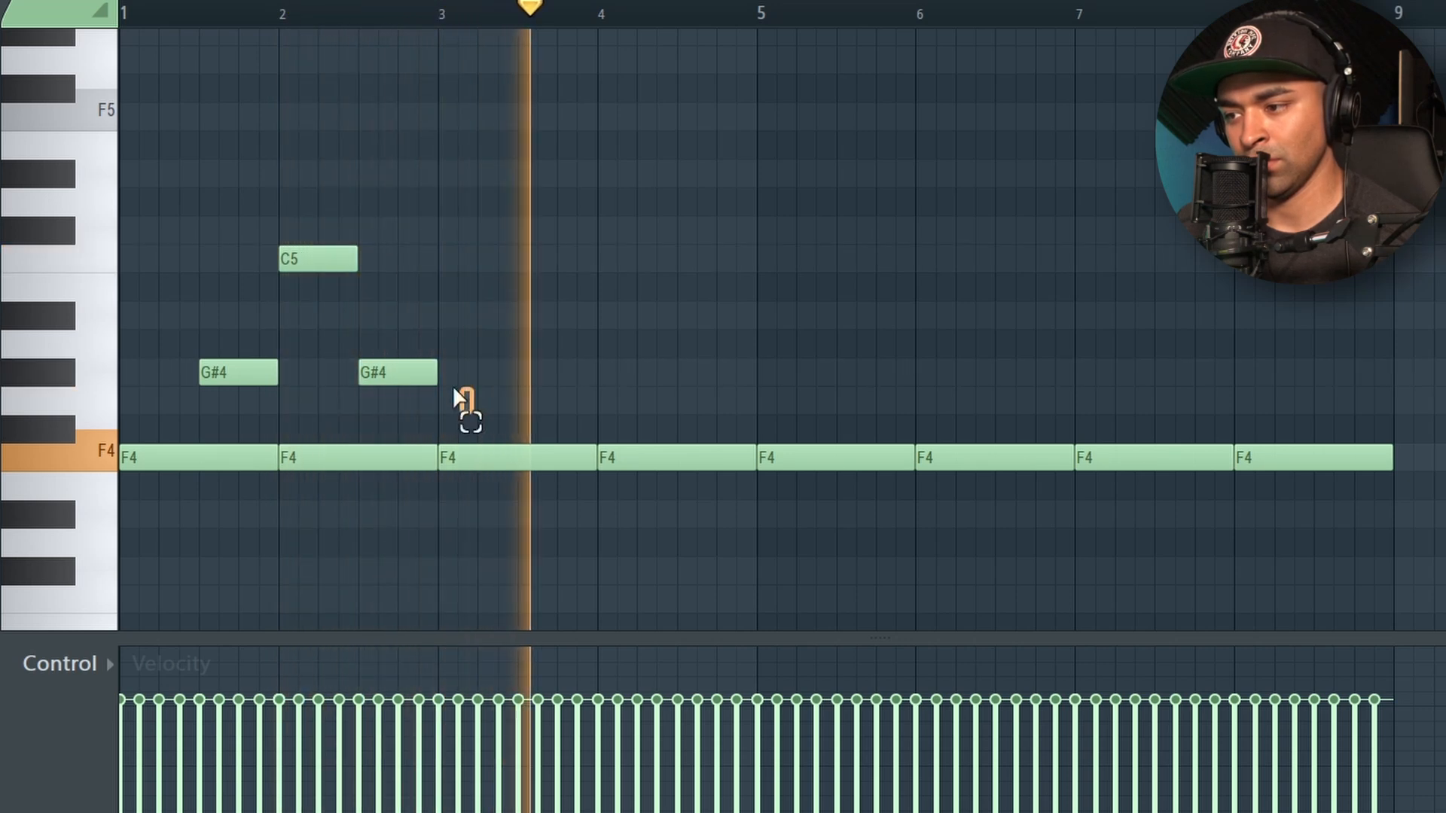
Copy the G#4–C5–G#4 phrase to bars 3–4, then copy the phrases of bars 1–4 to bars 5–8.
left_click_drag(456, 398, 248, 233)
left_click_drag(238, 377, 557, 370)
left_click(583, 19, "ctrl")
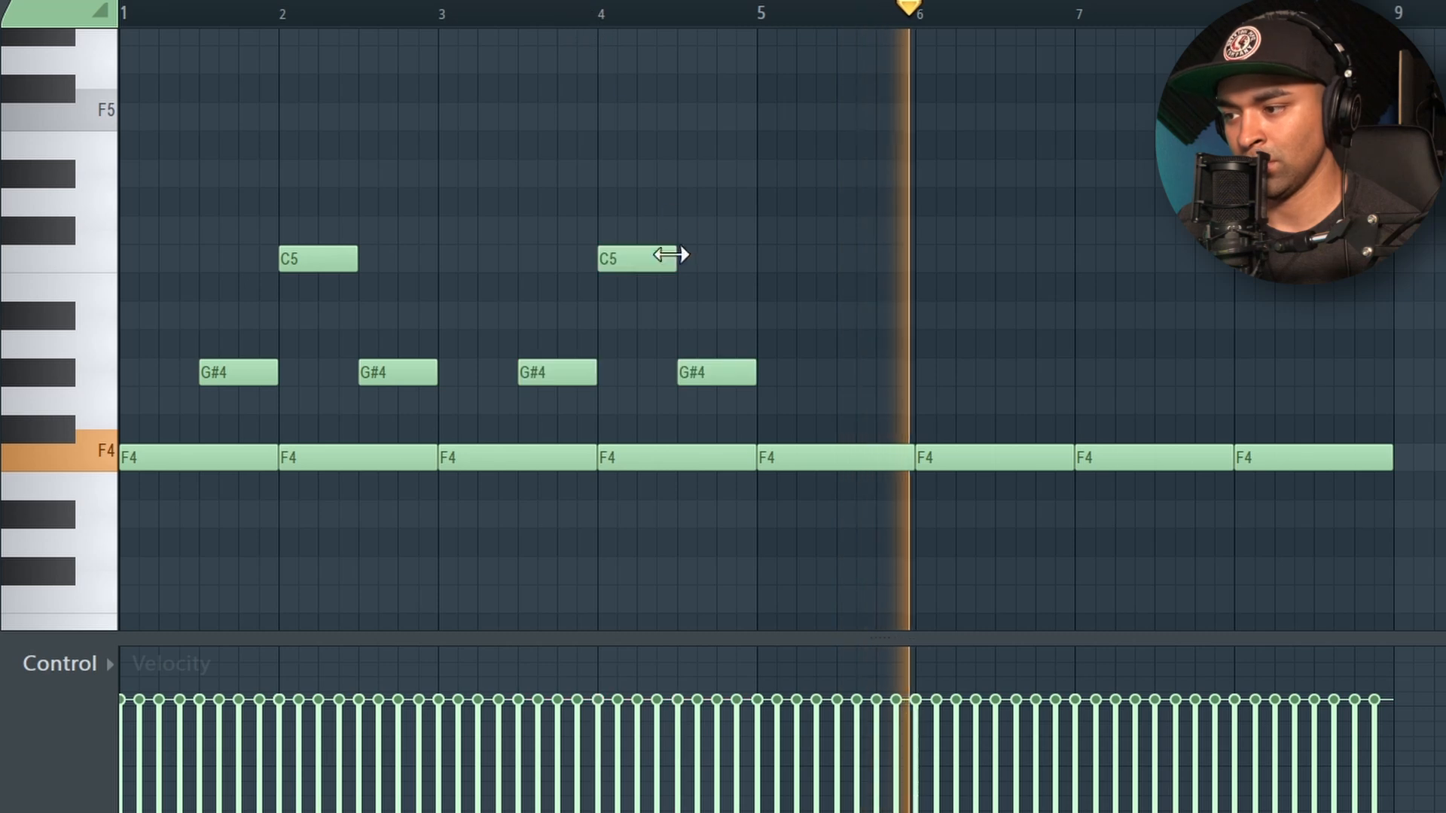
left_click_drag(797, 413, 226, 162)
left_click_drag(301, 259, 937, 253)
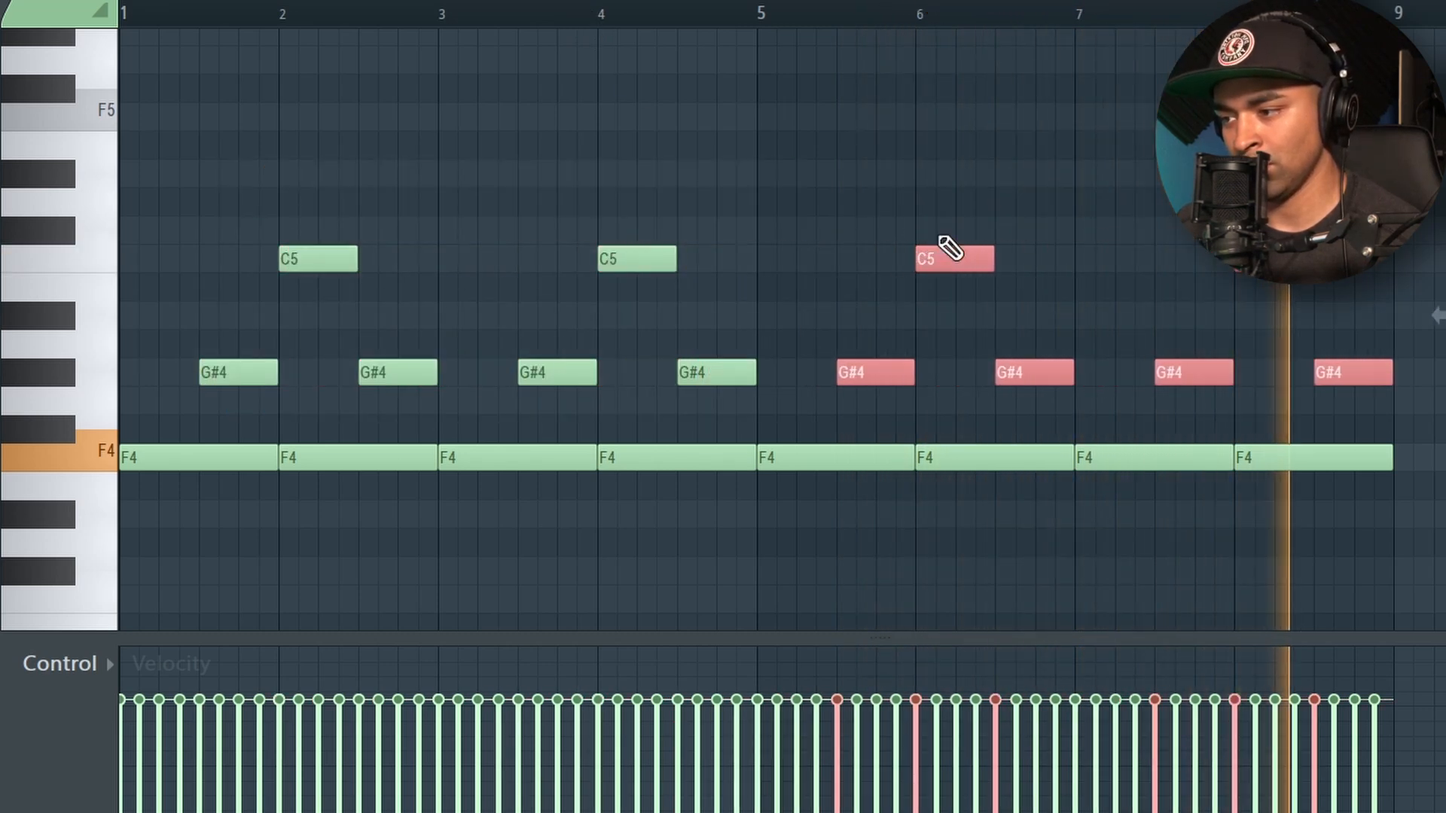
left_click(888, 19, "ctrl")
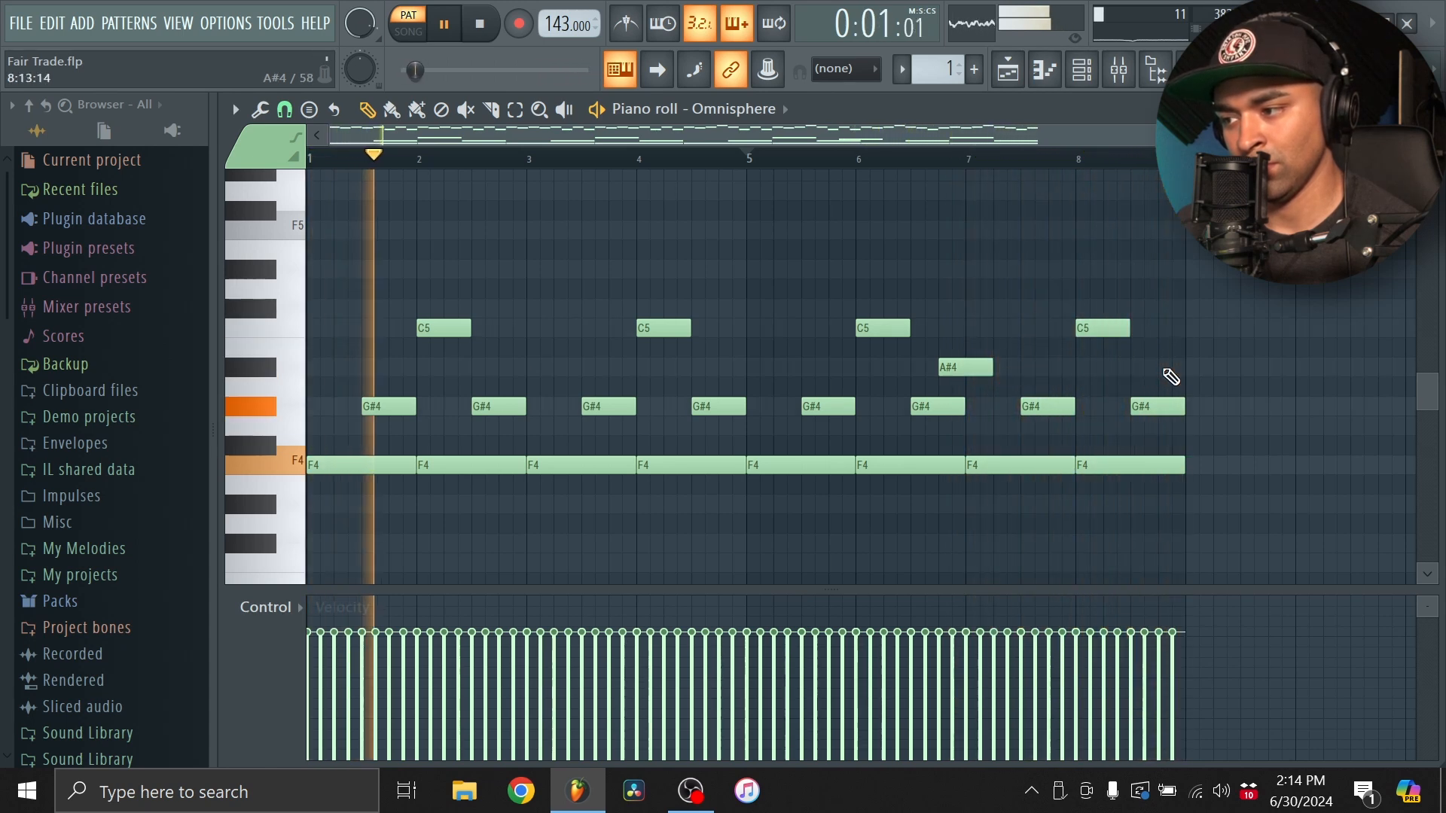
Add a two-bar F3 bass note across bars 1 and 2 and play the pattern.
scroll(1182, 380, "down", 3)
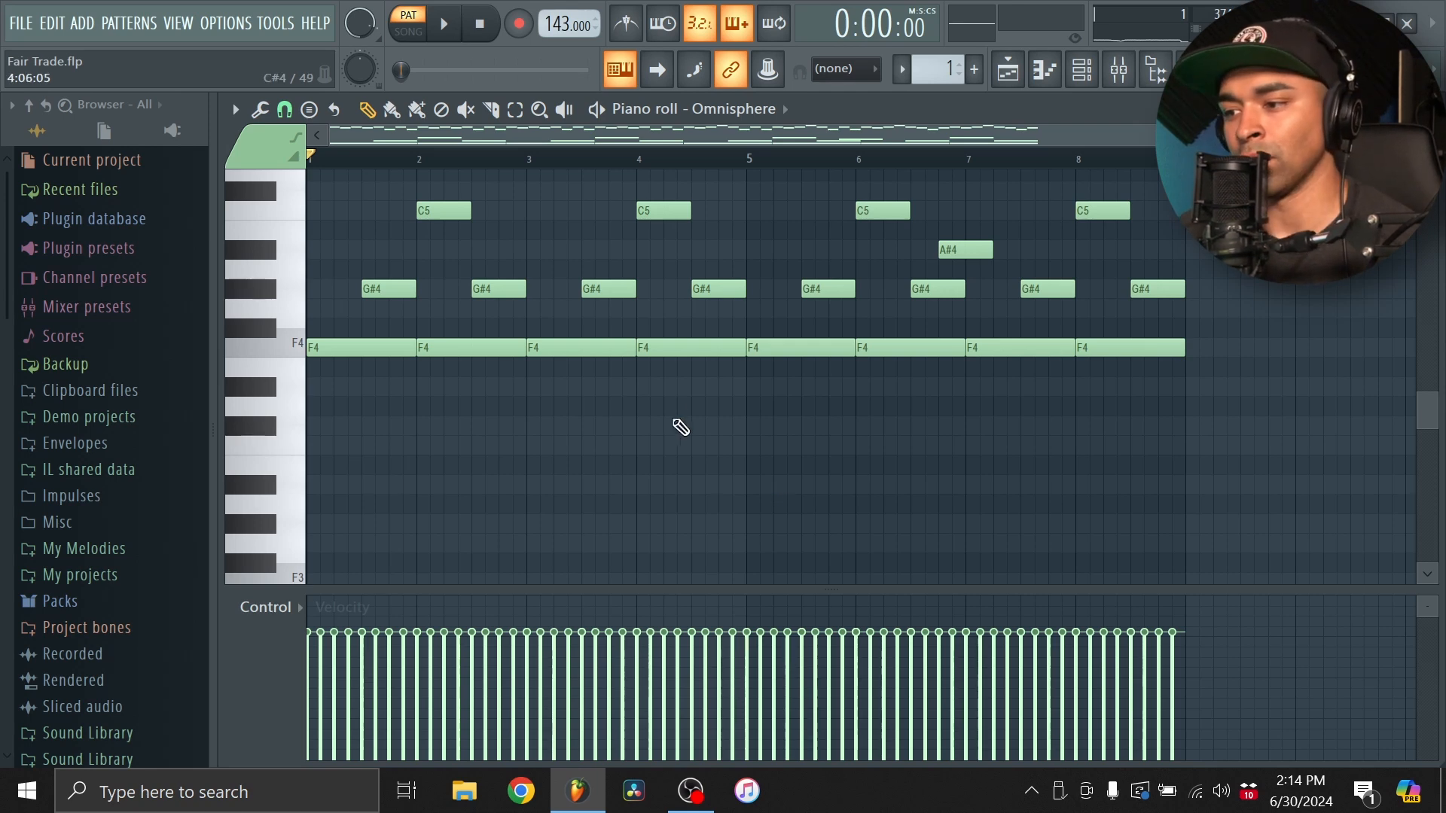
scroll(630, 293, "up", 8)
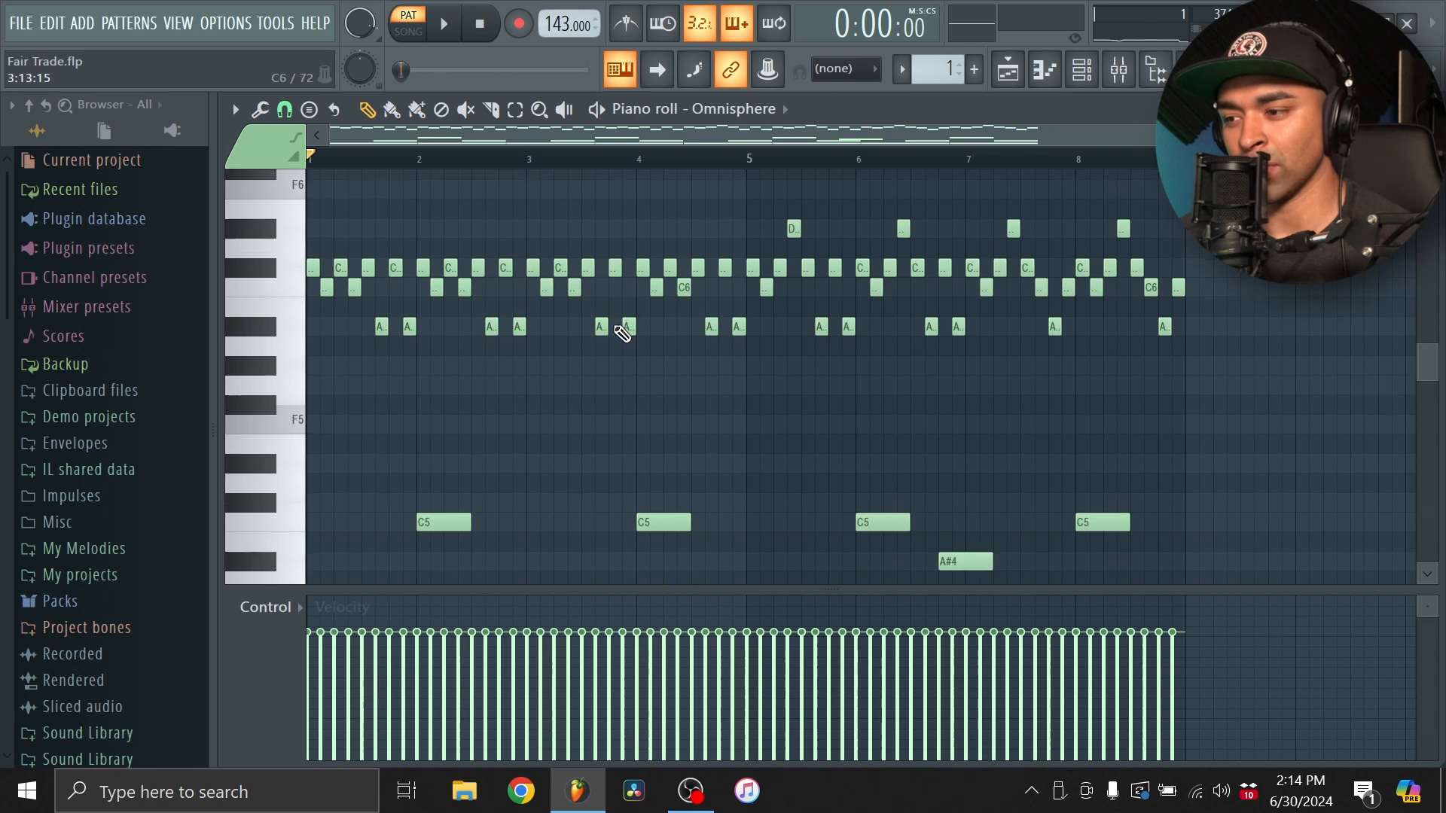
scroll(622, 332, "down", 8)
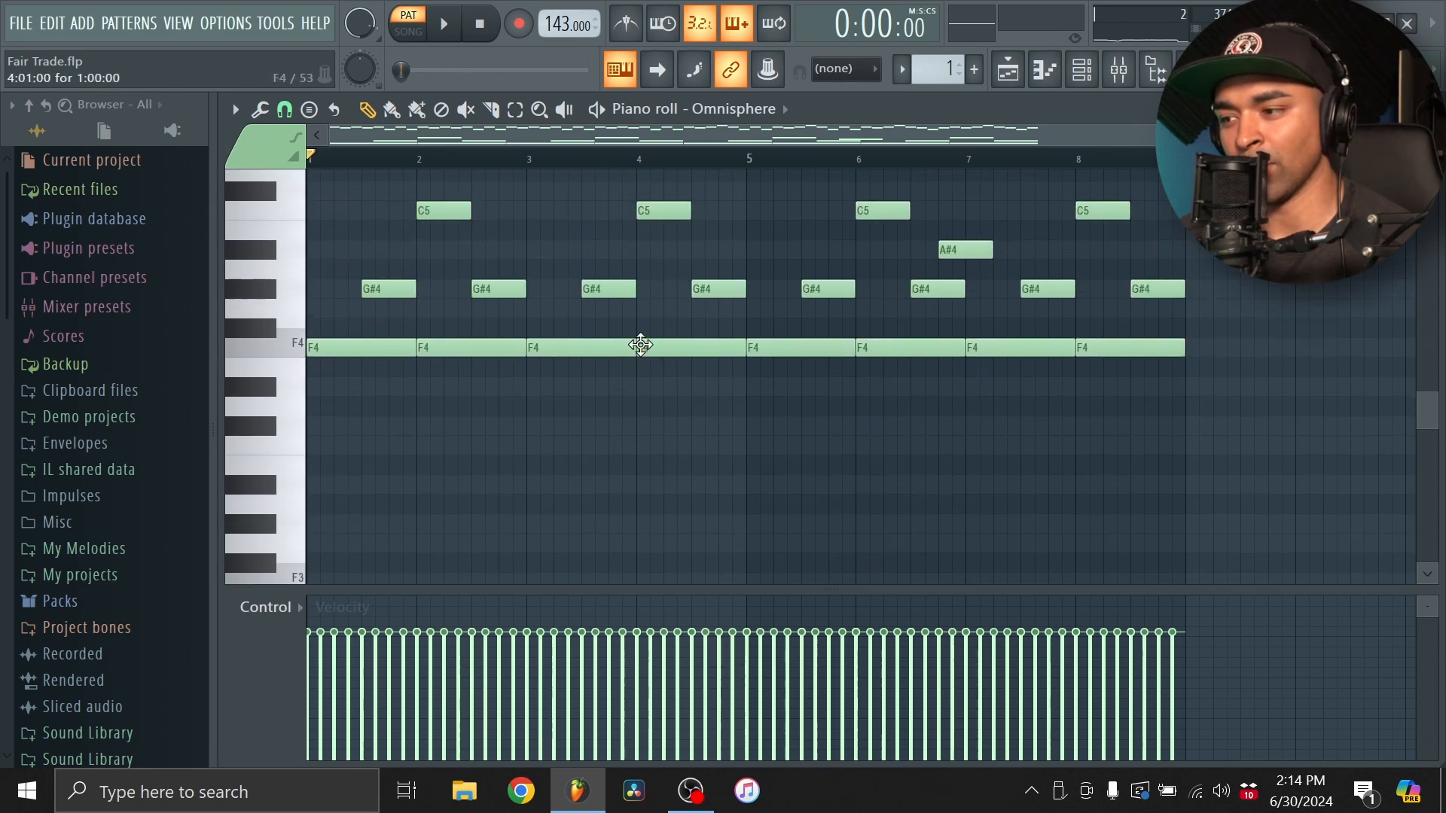
scroll(668, 236, "up", 4)
scroll(911, 527, "down", 8)
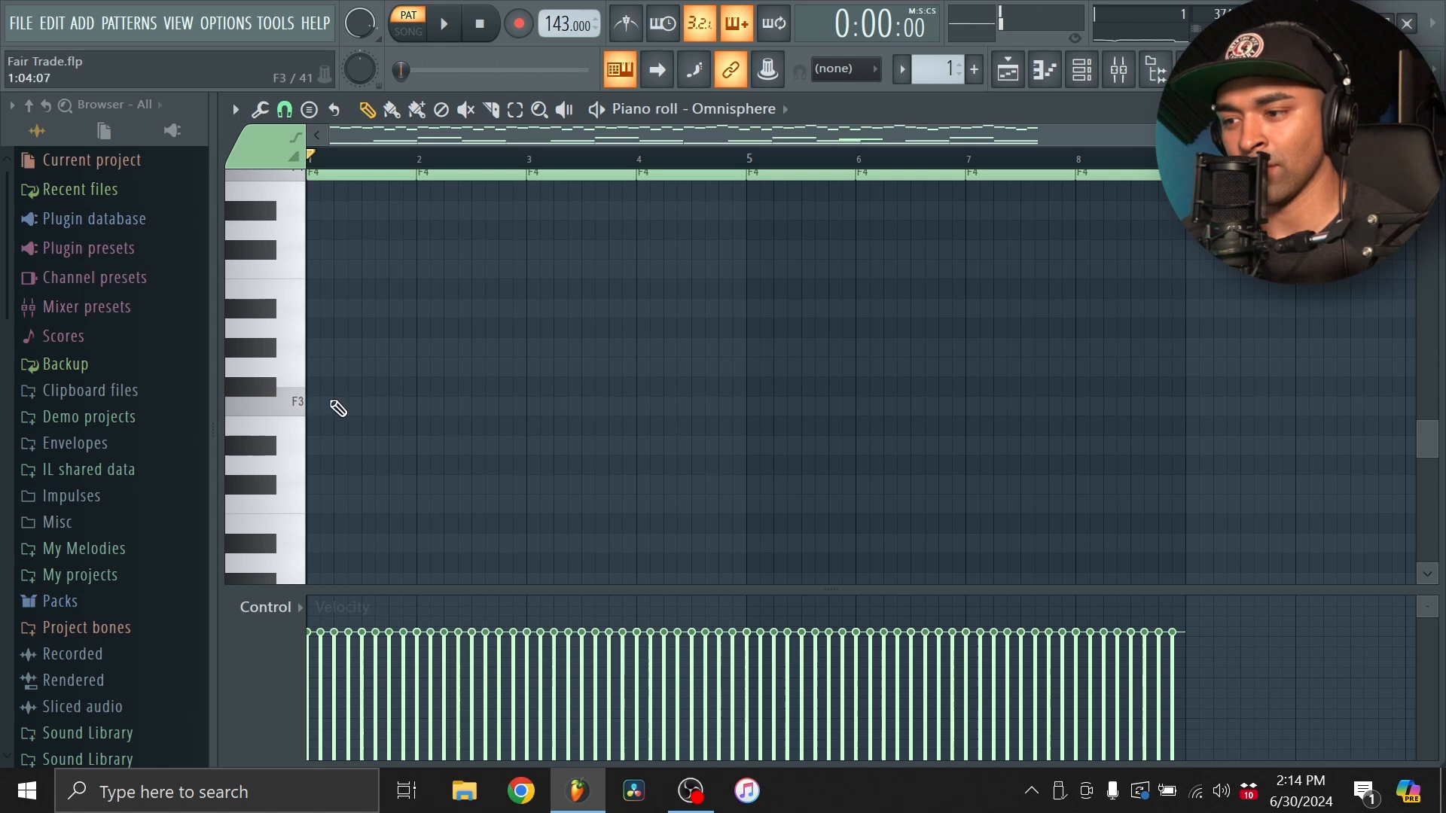
left_click(328, 405)
left_click_drag(188, 374, 432, 385)
key("space")
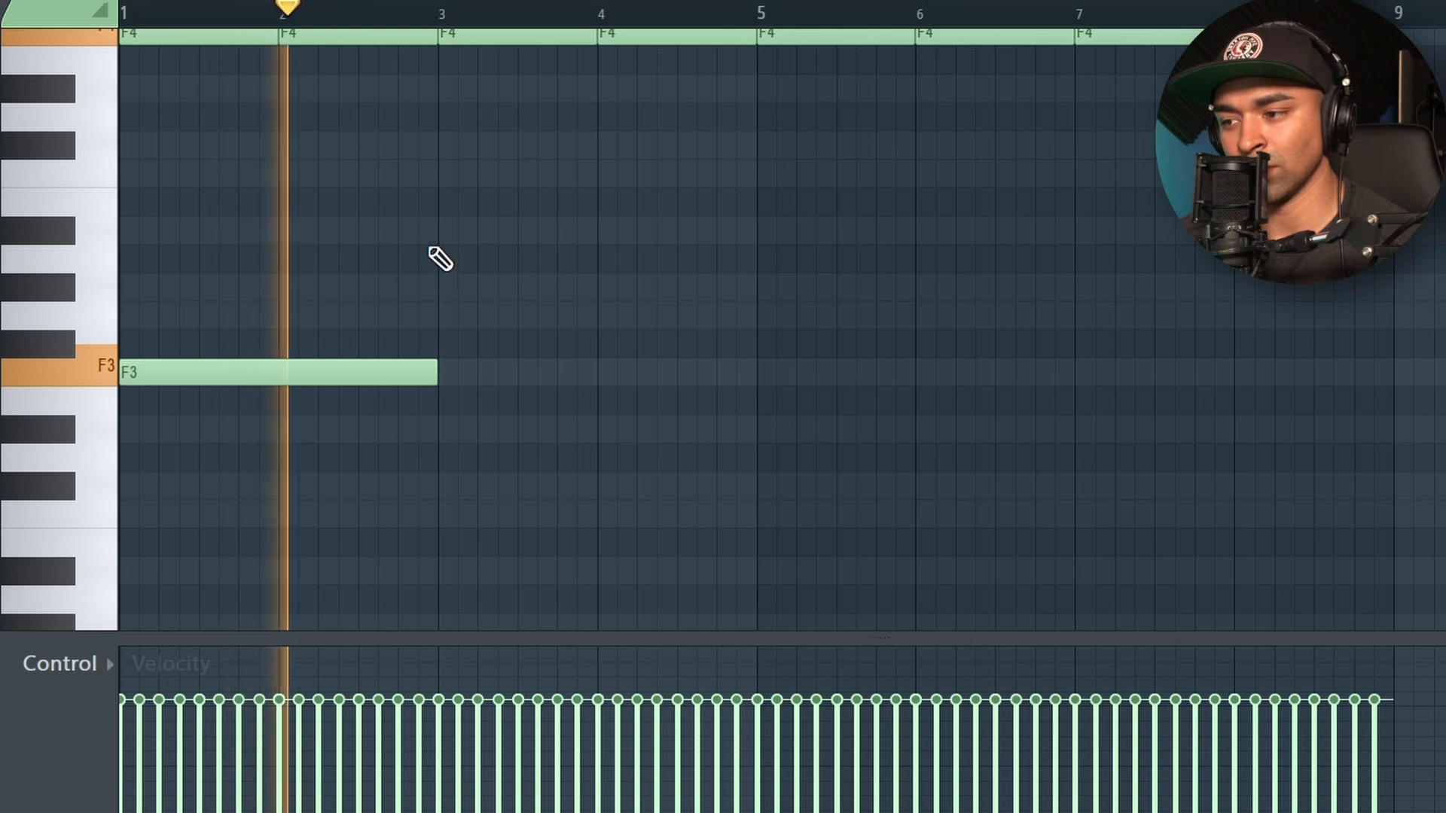
Continue the bass line with two-bar notes: G#3 from bar 3, A#3 from bar 5 and D#3 from bar 7.
left_click(441, 286)
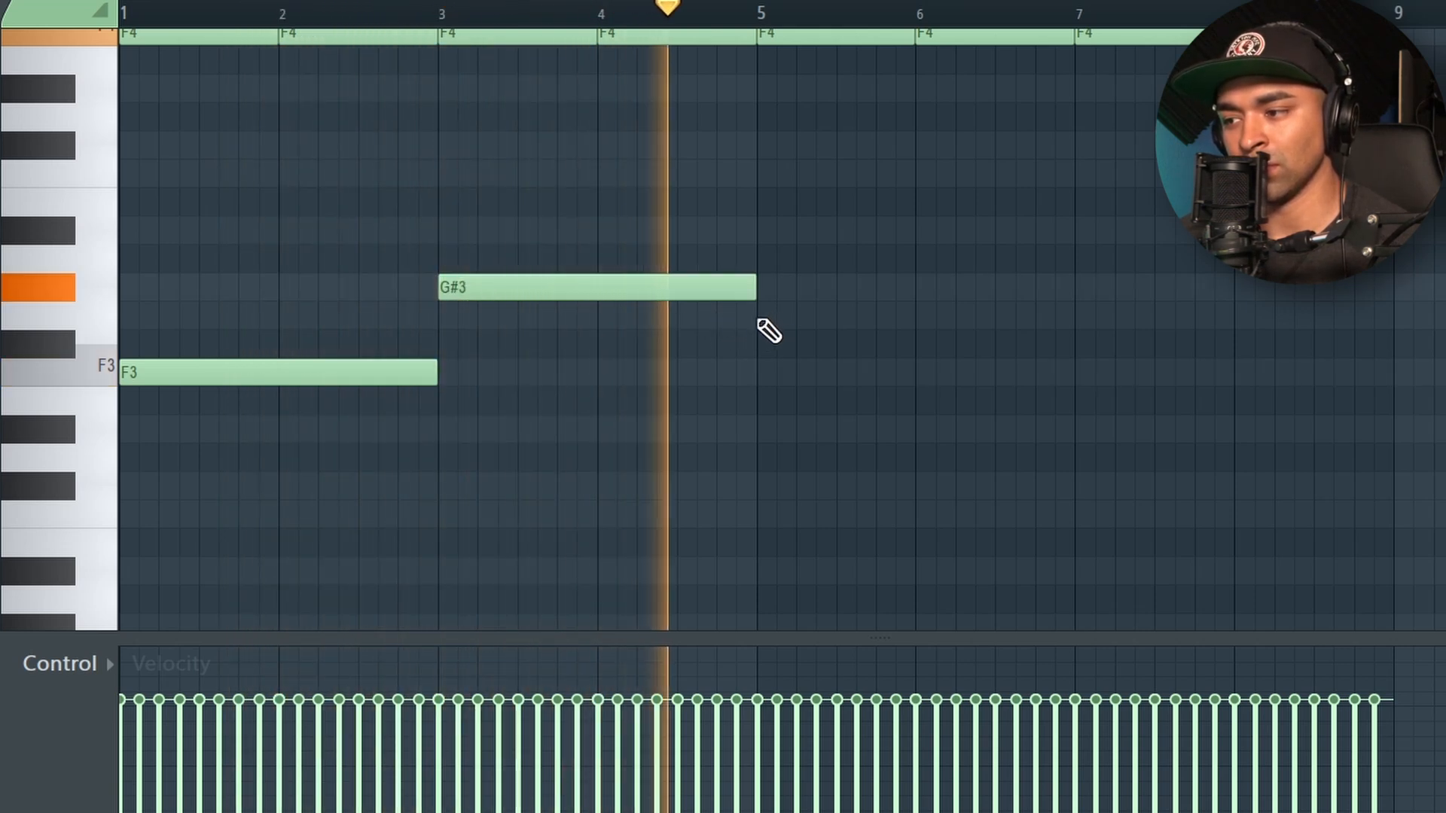
left_click(762, 230)
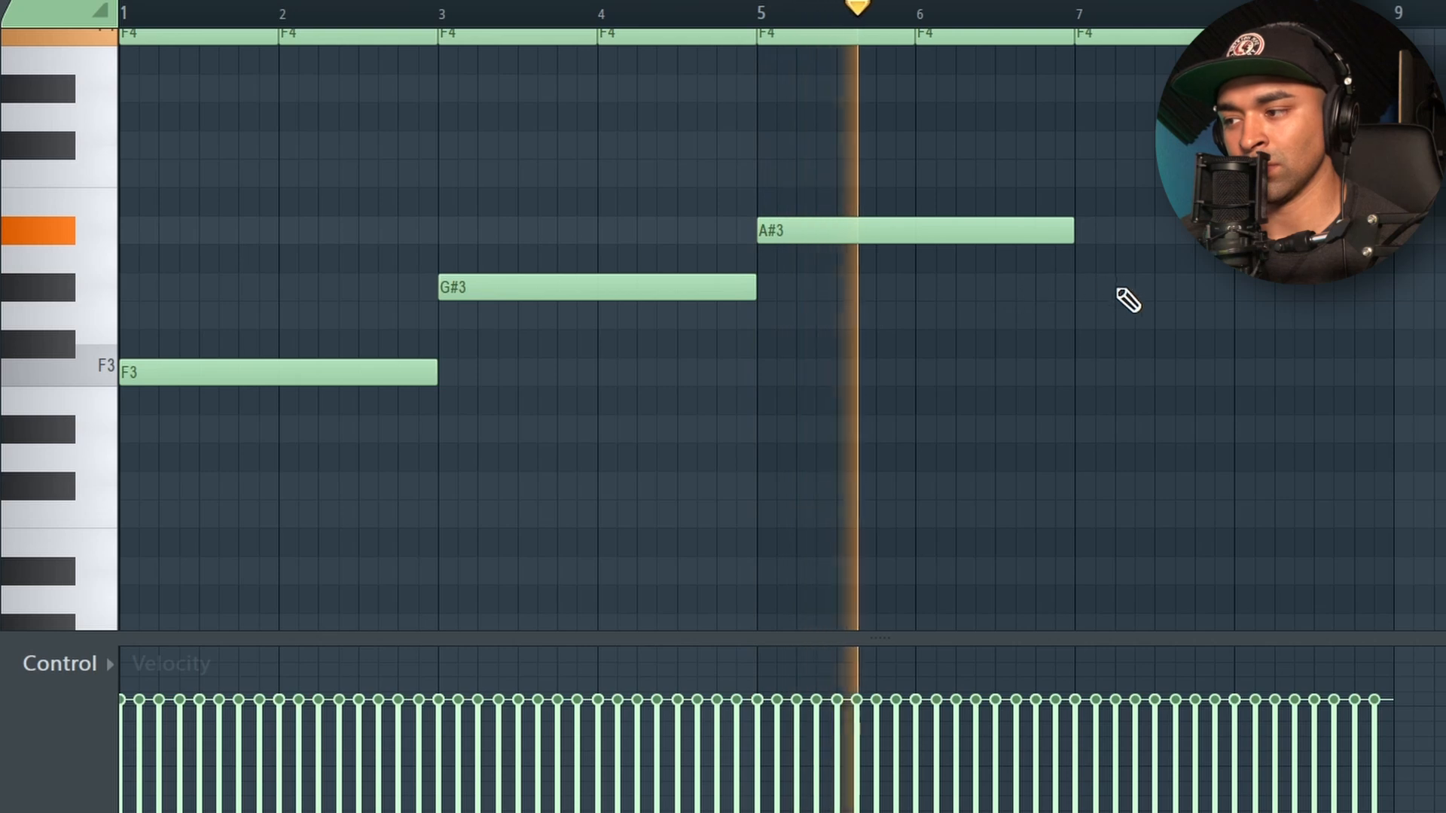
left_click(1091, 428)
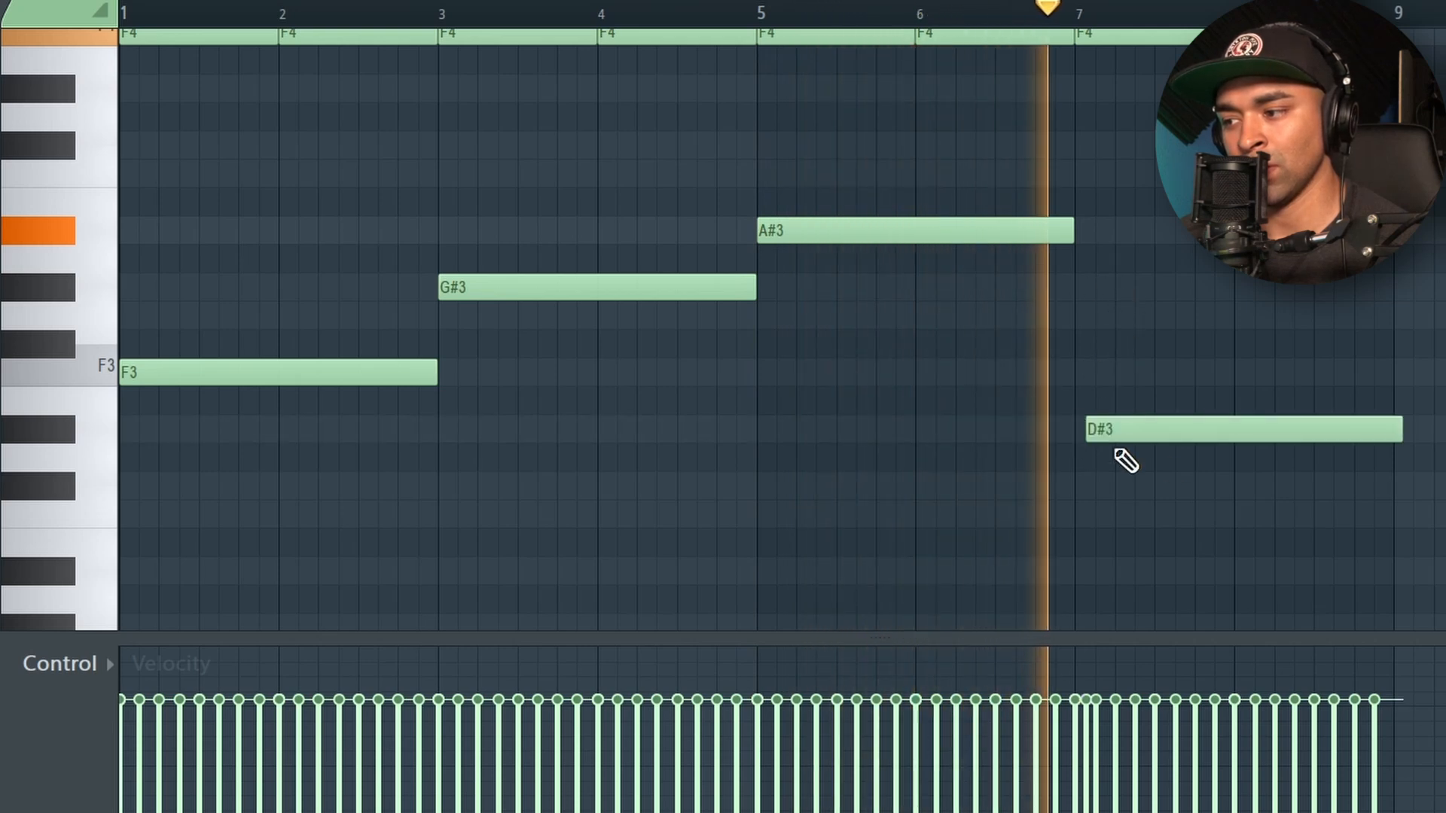
left_click_drag(1150, 425, 1142, 433)
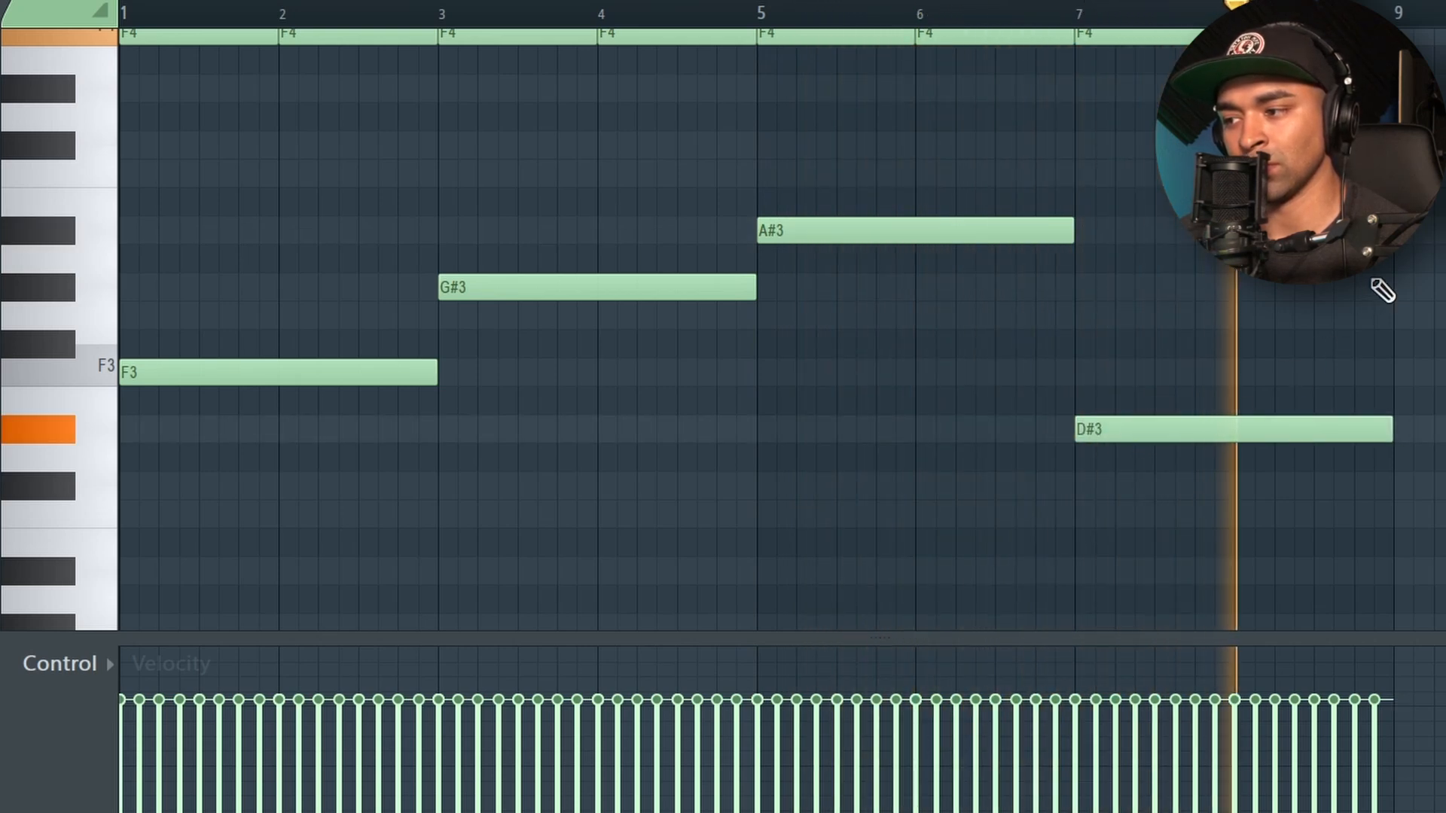
Transpose the four bass notes down one octave and deselect them.
left_click_drag(1382, 581, 106, 194)
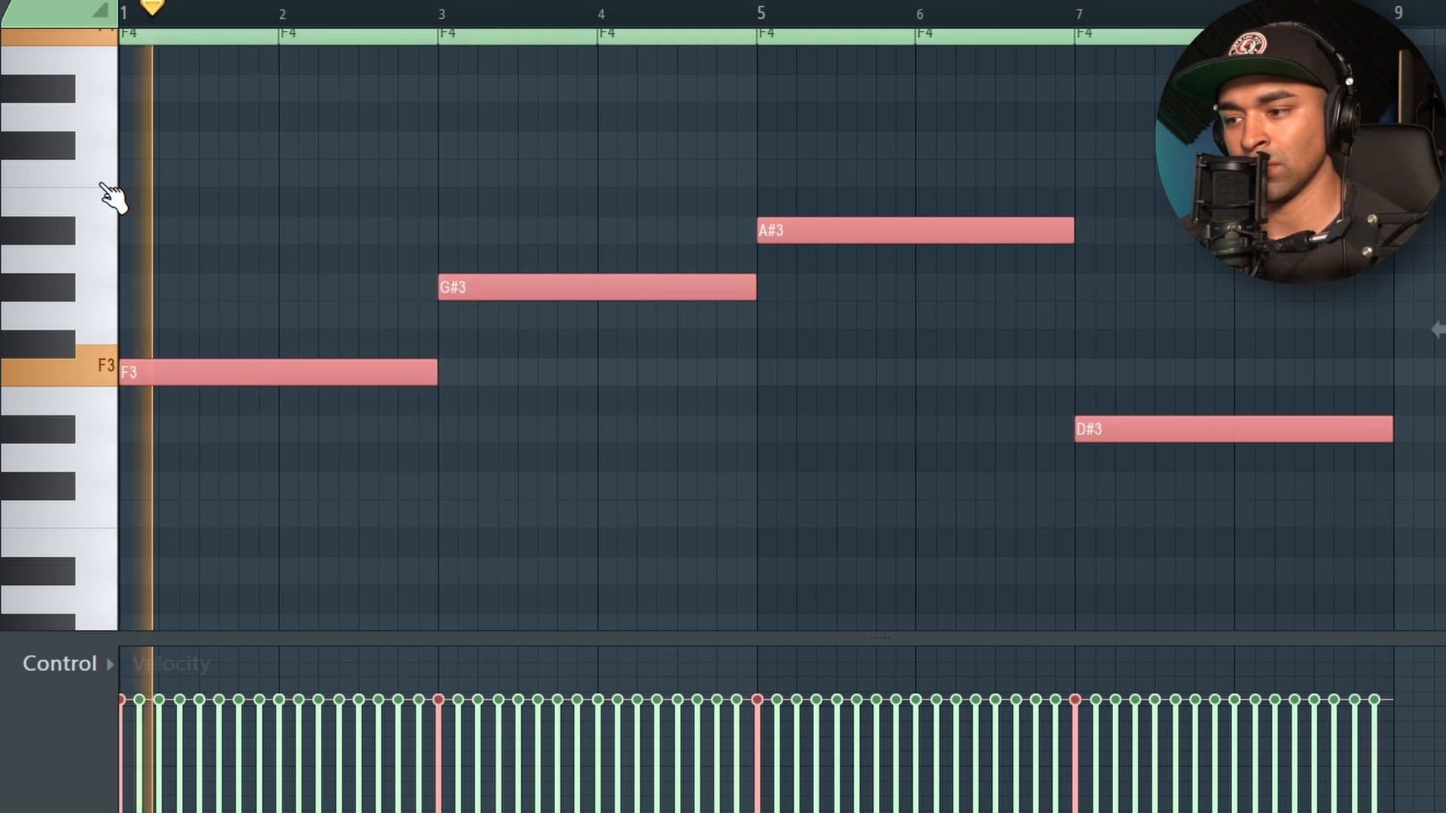
key("ctrl+Down")
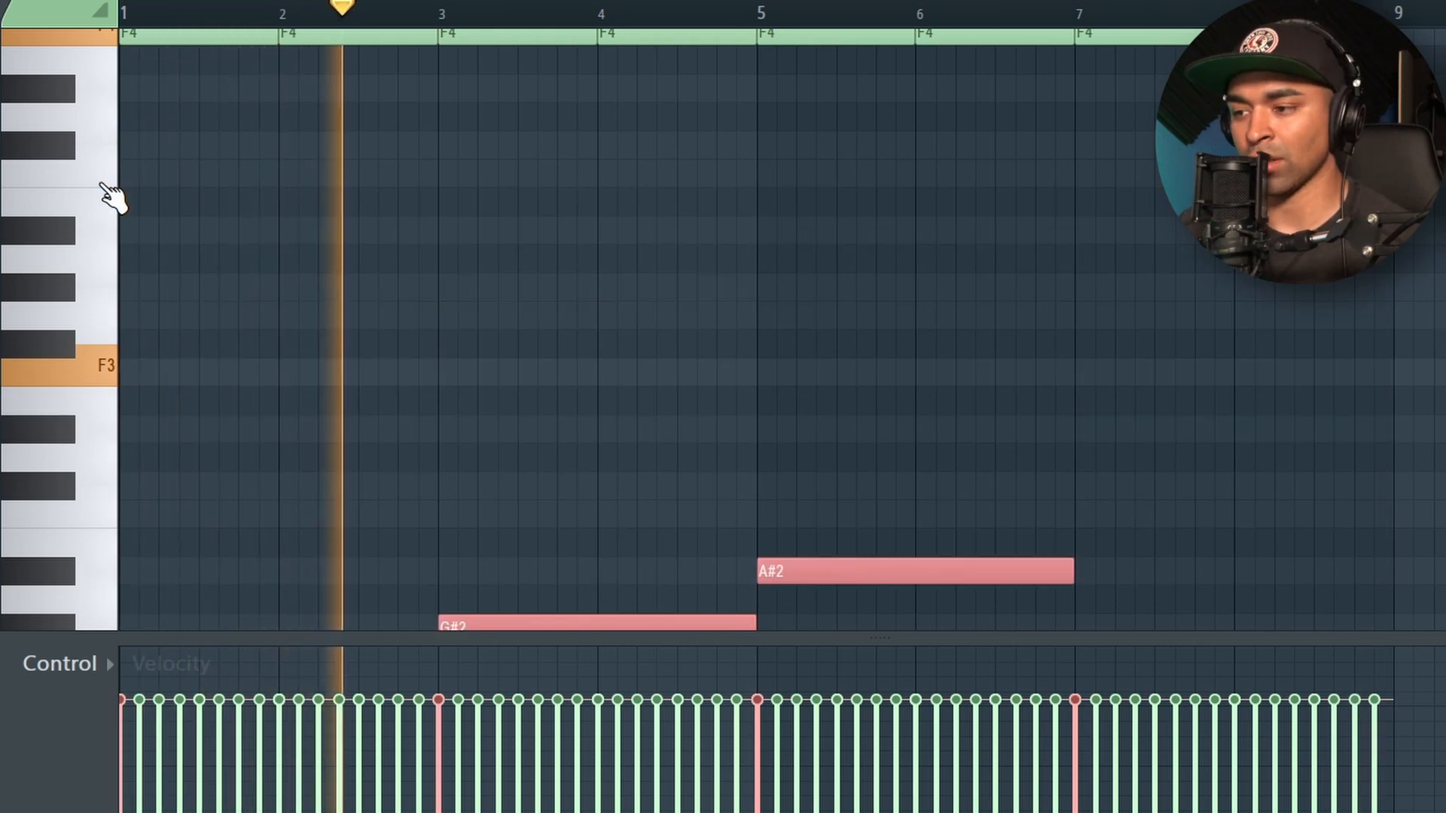
key("ctrl+d")
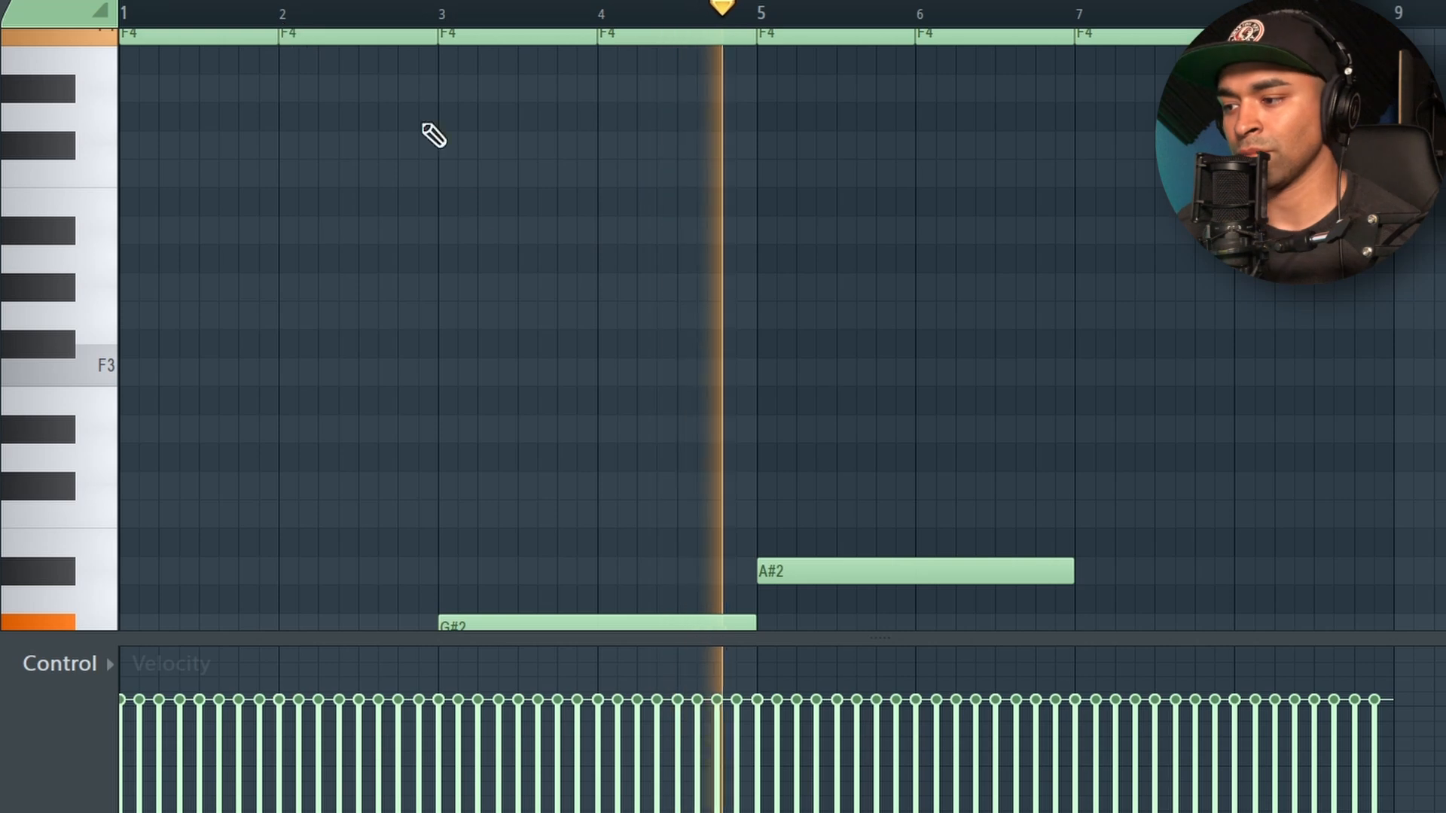
scroll(881, 344, "down", 3)
scroll(881, 343, "down", 3)
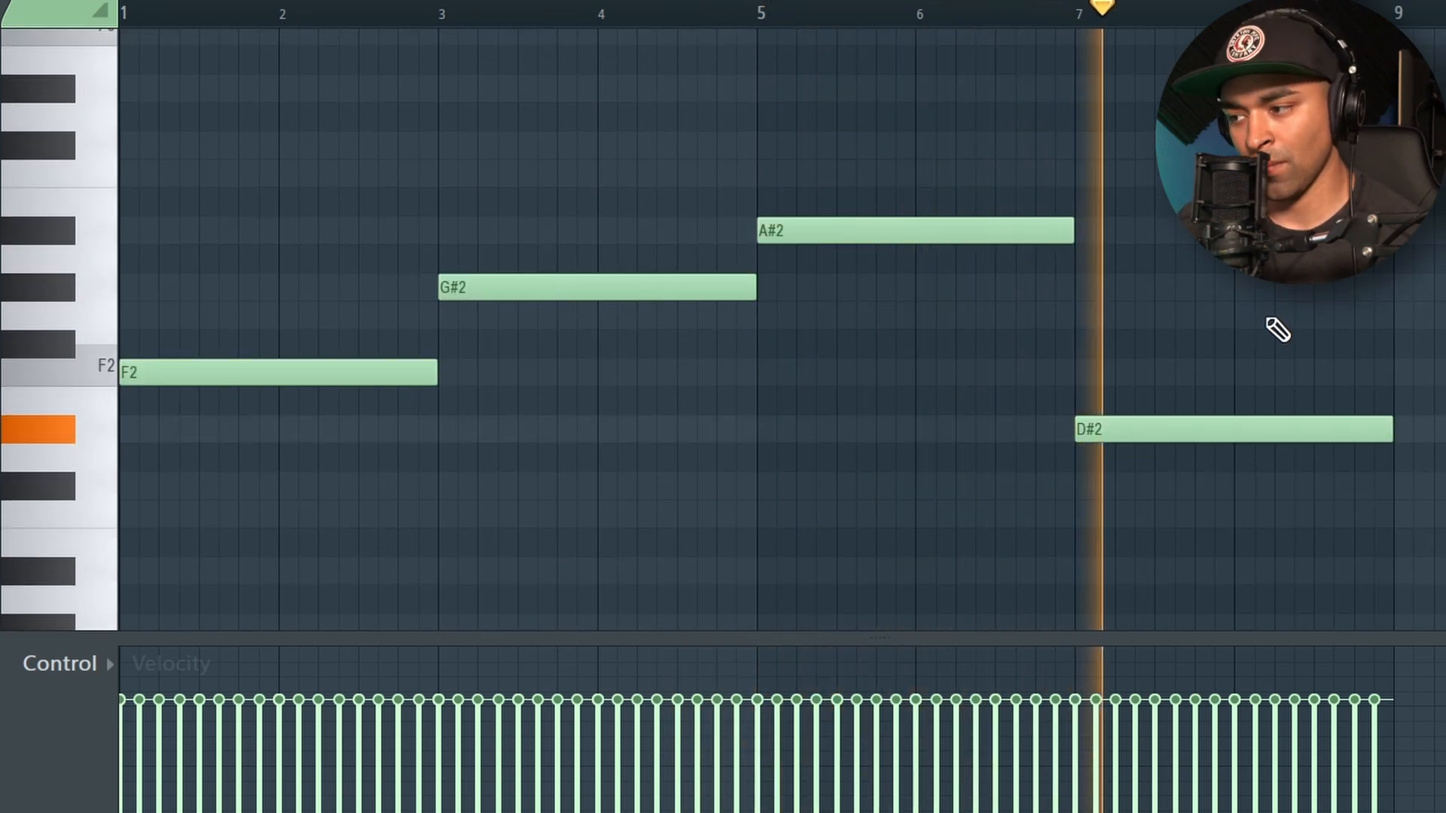
scroll(1411, 354, "up", 15)
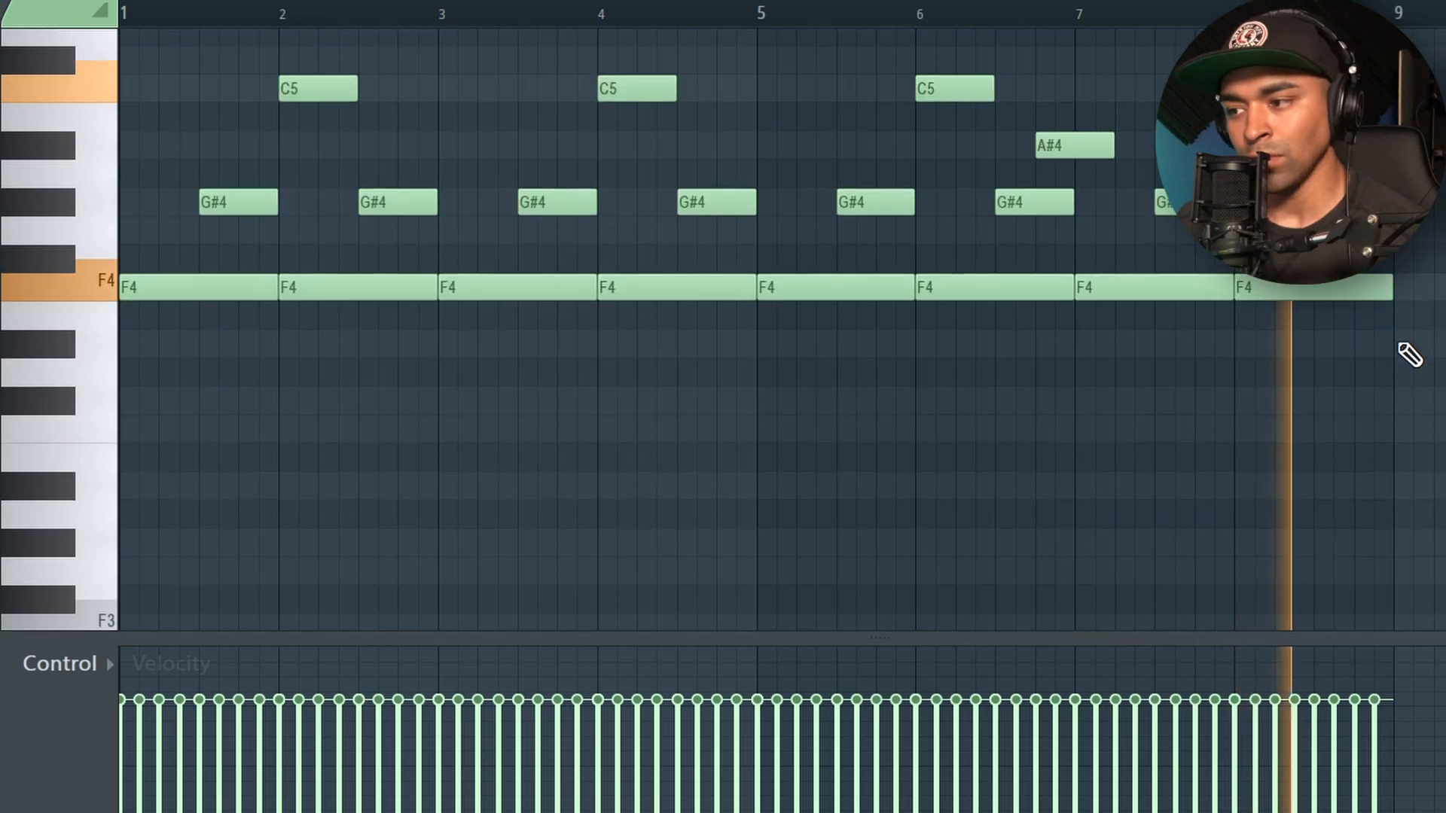
Randomize the velocities of the F4, G#4, A#4 and C5 notes moderately in bipolar mode, then deselect them.
scroll(1412, 358, "down", 4)
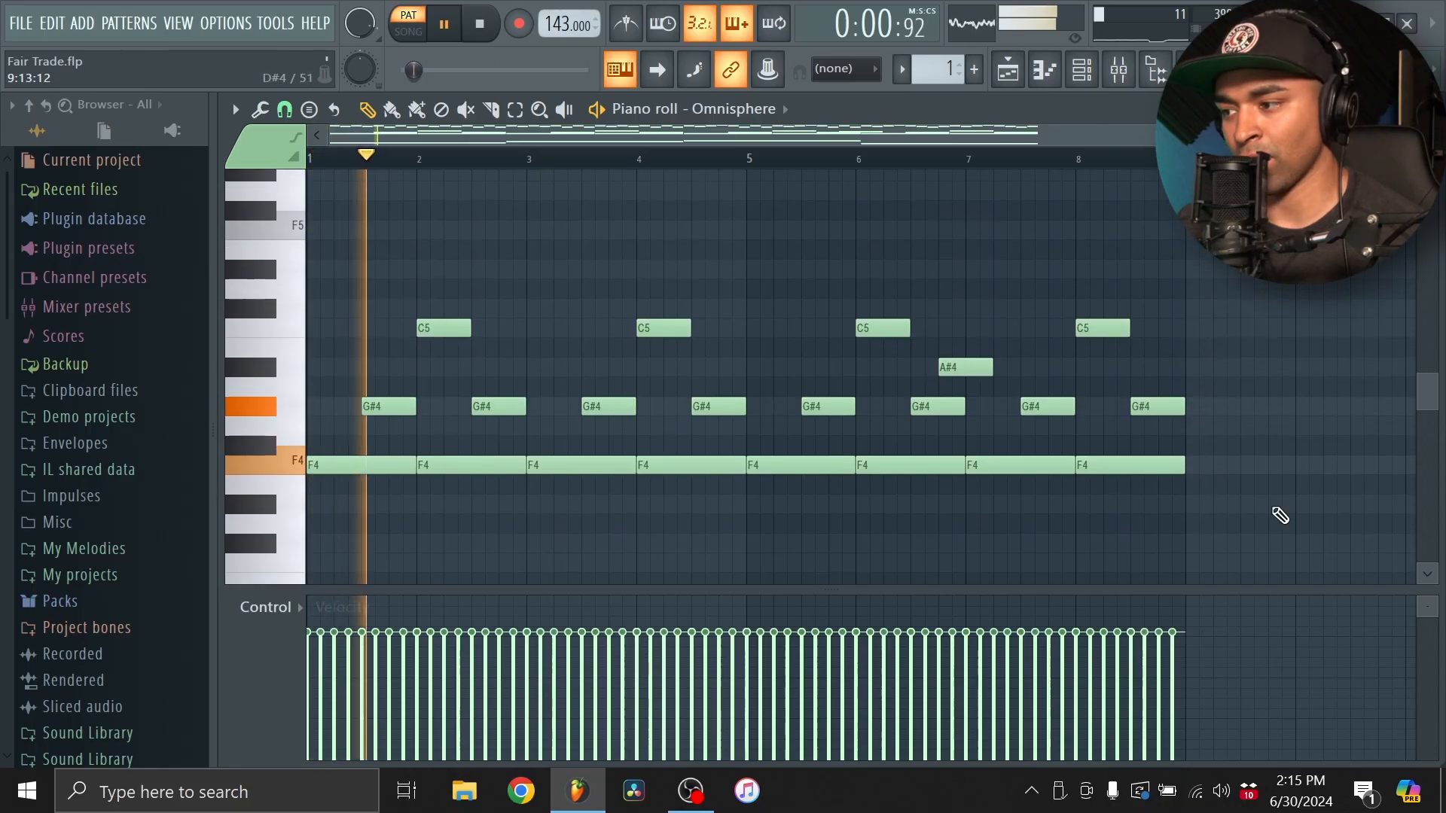
left_click_drag(1246, 521, 309, 313)
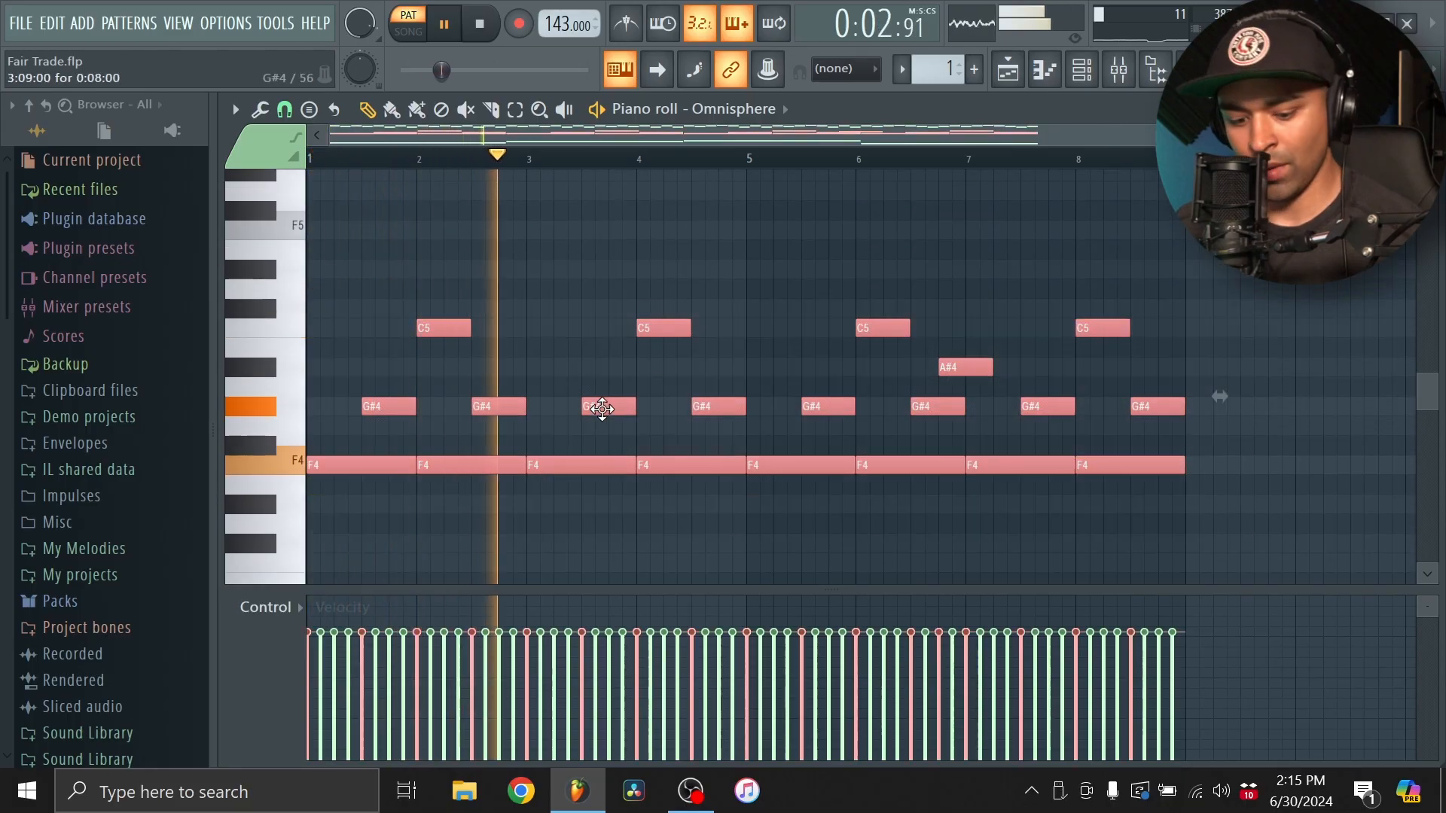
key("alt+r")
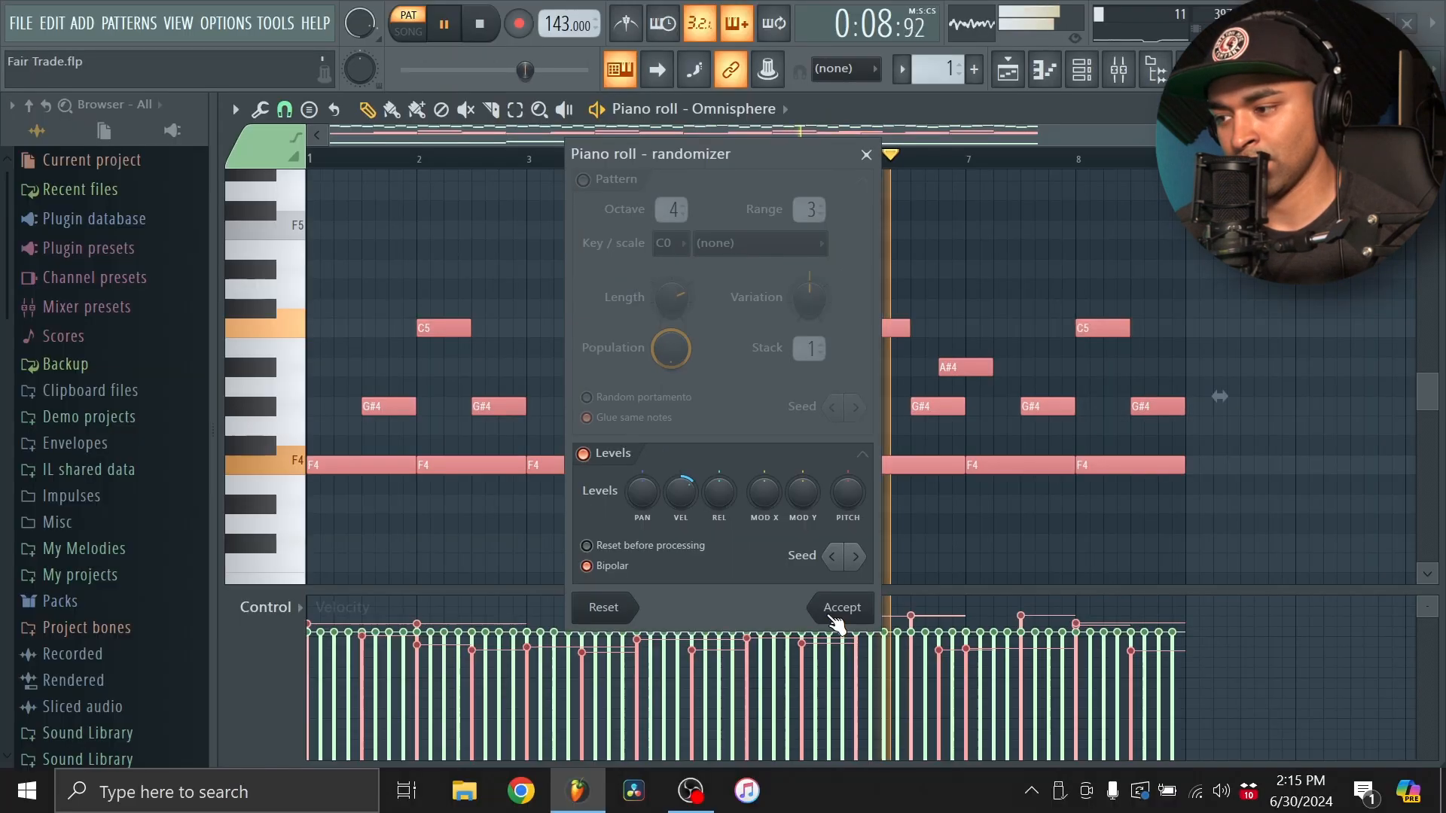
left_click(841, 609)
left_click(784, 160, "ctrl")
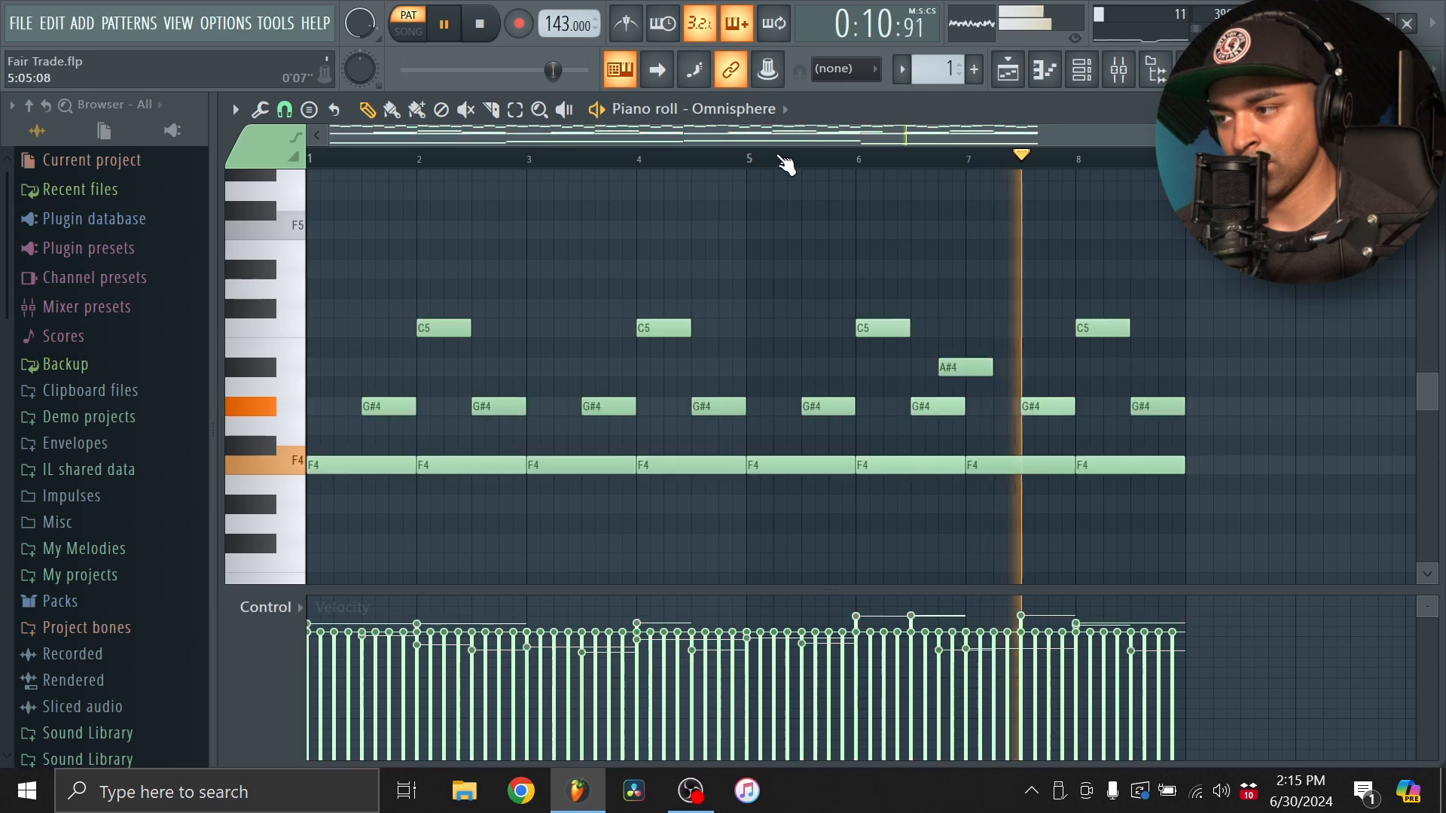
Apply a slight bipolar velocity randomization to all notes of the high melody around C6 and deselect them.
scroll(839, 278, "up", 3)
left_click_drag(1244, 426, 286, 249)
key("alt+r")
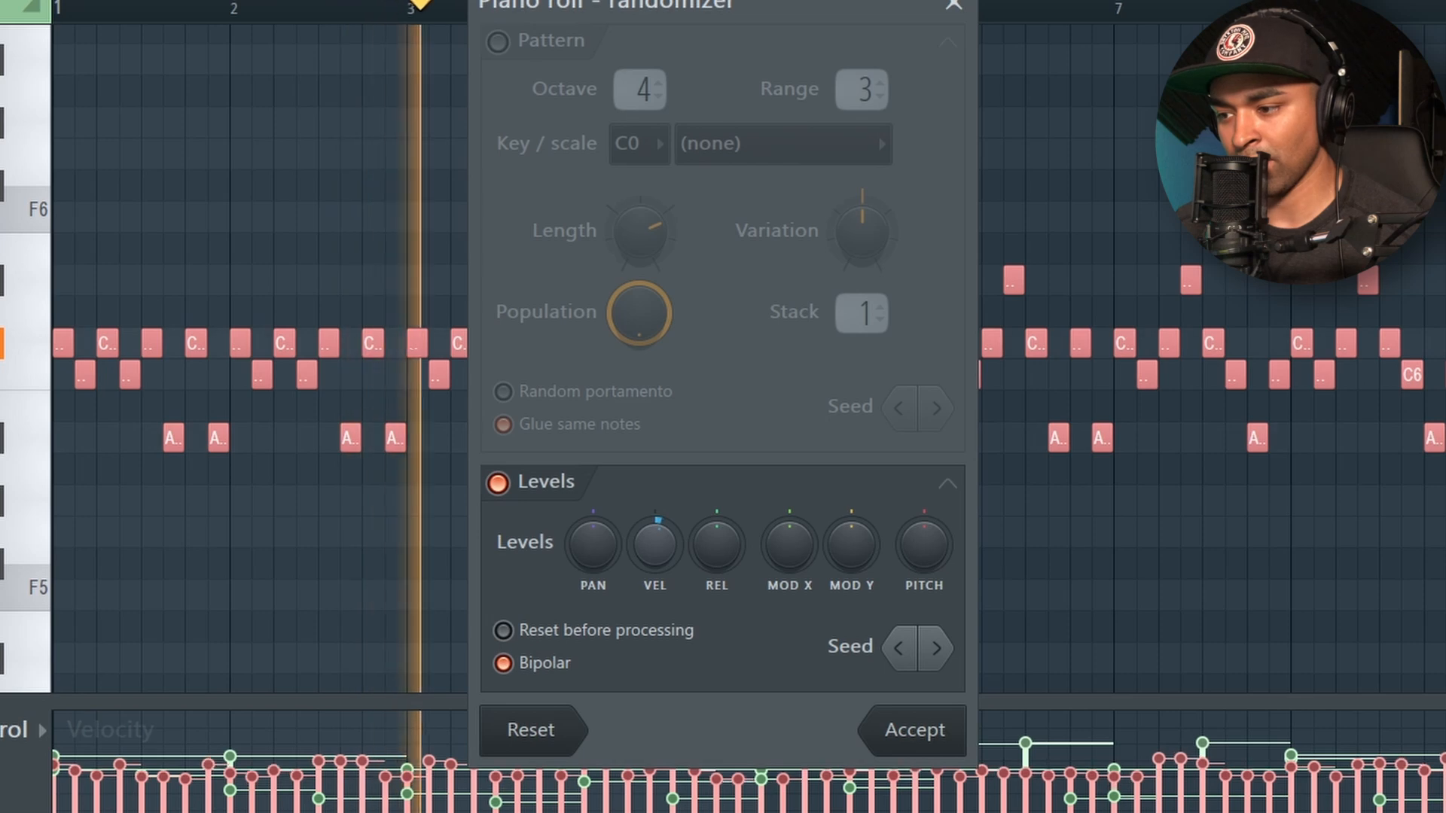
left_click(896, 734)
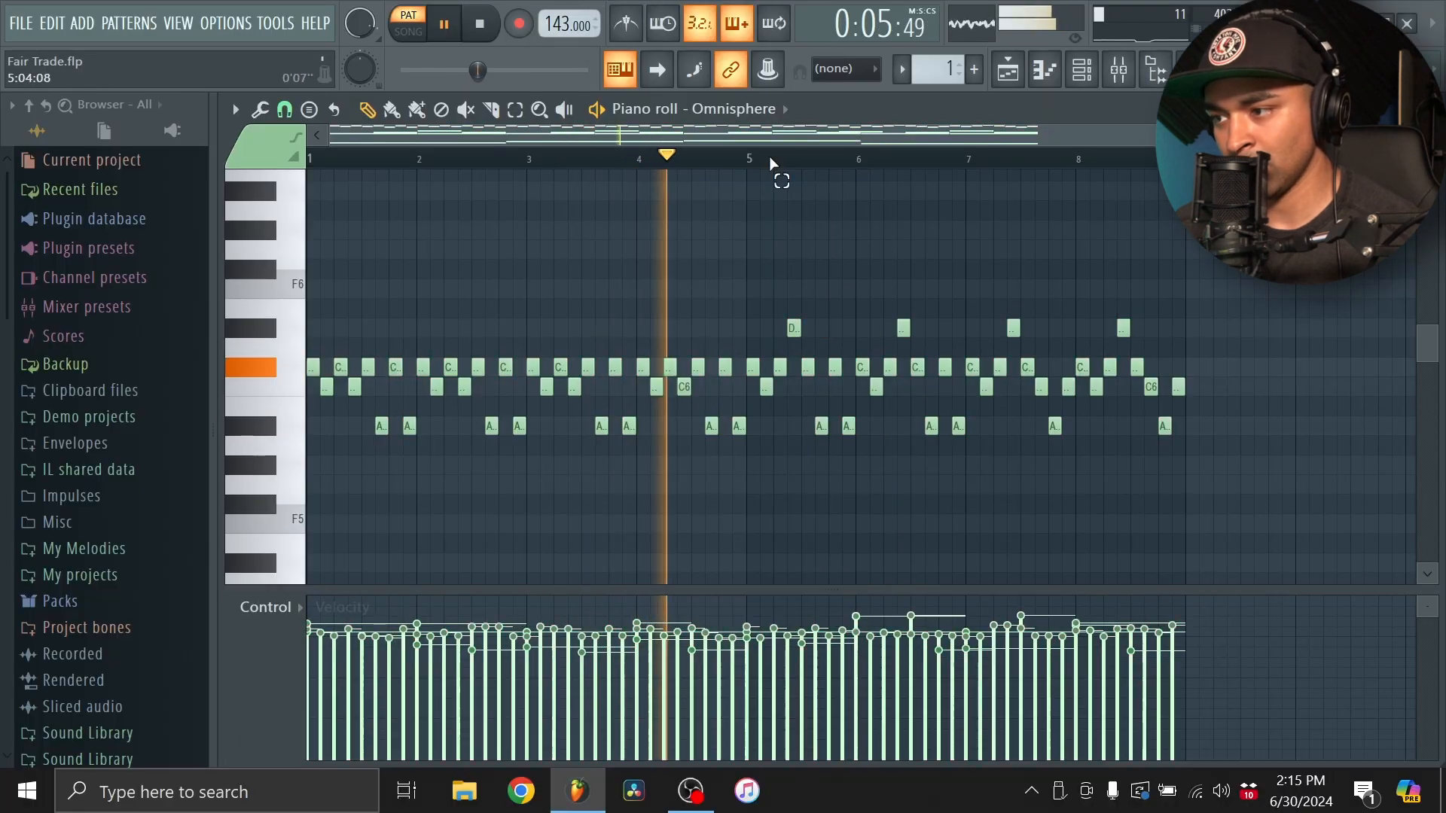
scroll(1214, 327, "down", 1)
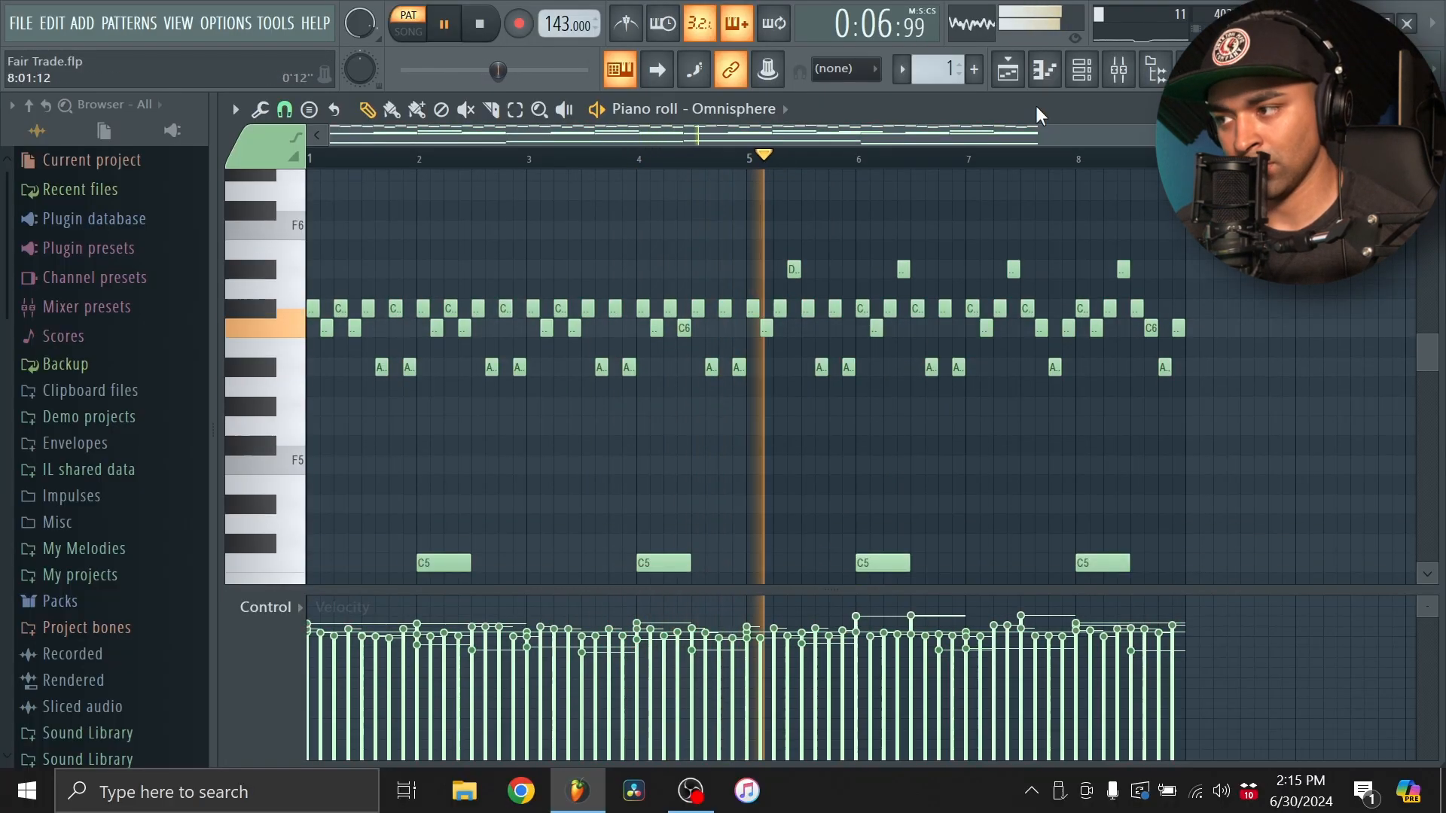
Open the mixer and load Fruity Parametric EQ 2 in effect slot 4 of Insert 1.
left_click(1077, 73)
left_click(1053, 71)
left_click(1057, 72)
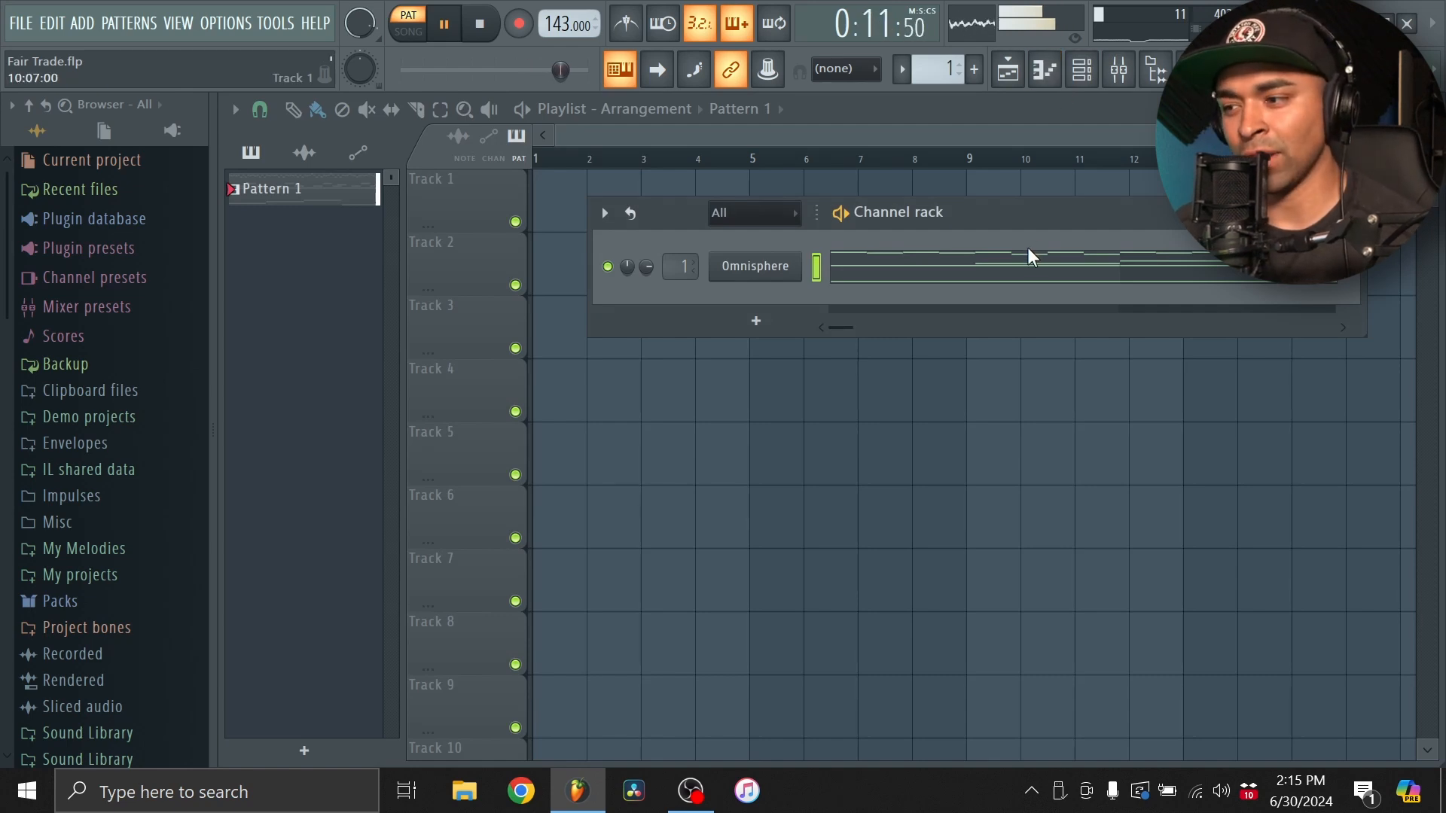
left_click(1119, 69)
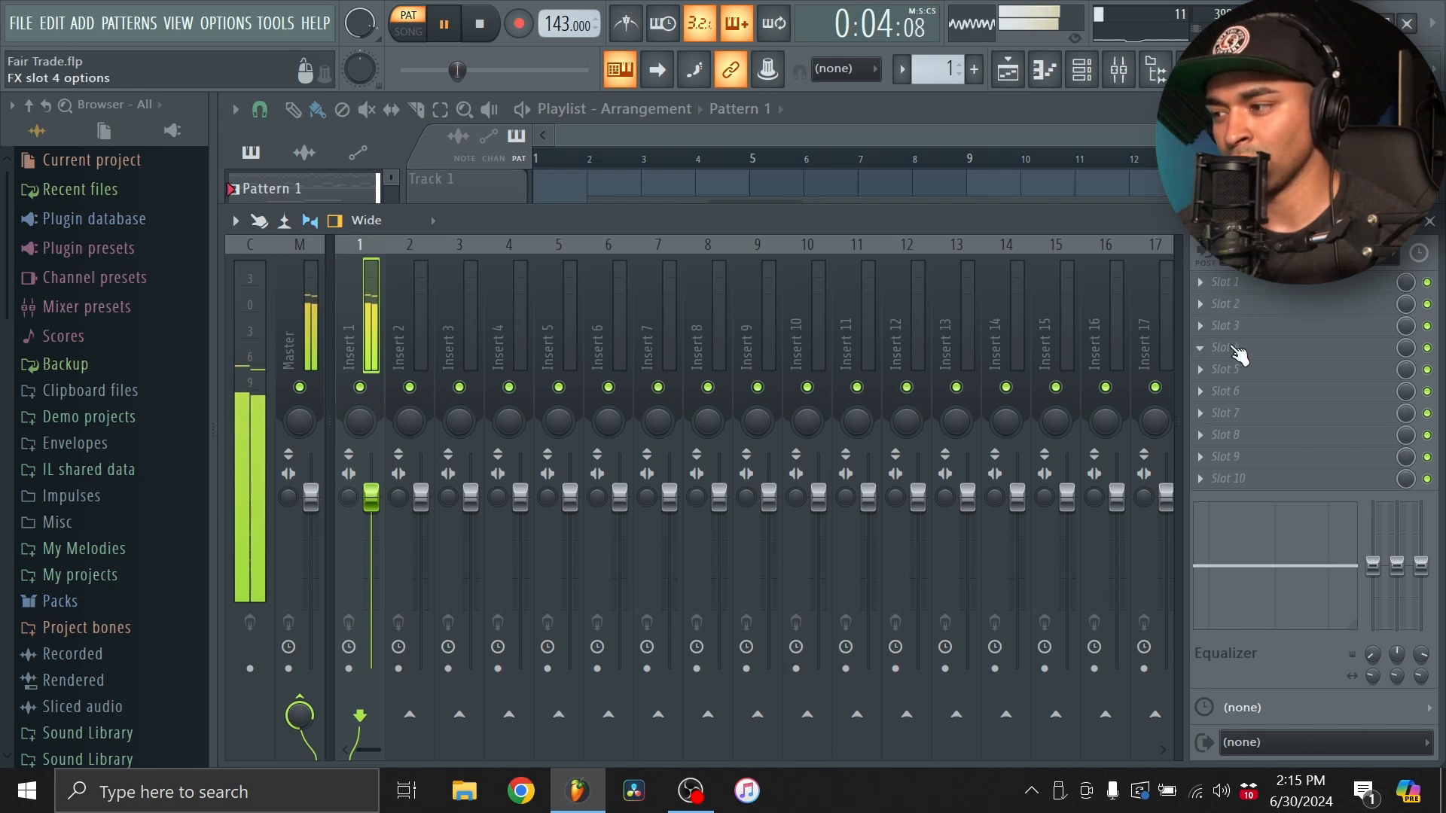
left_click(1237, 351)
left_click(971, 240)
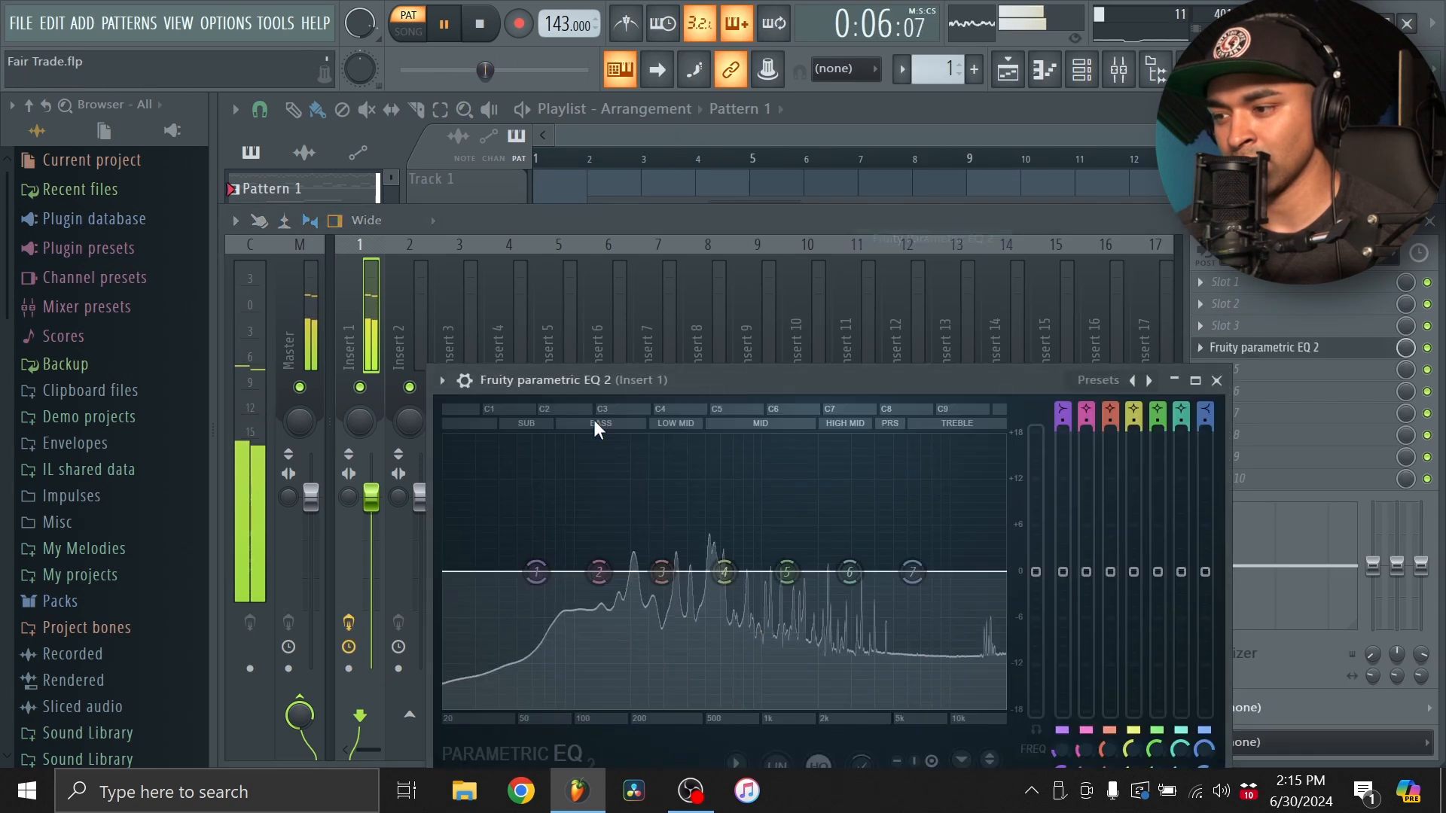
Cut the lows on Insert 1 by pulling EQ band 1 fully down at about 130 Hz.
left_click_drag(532, 571, 550, 701)
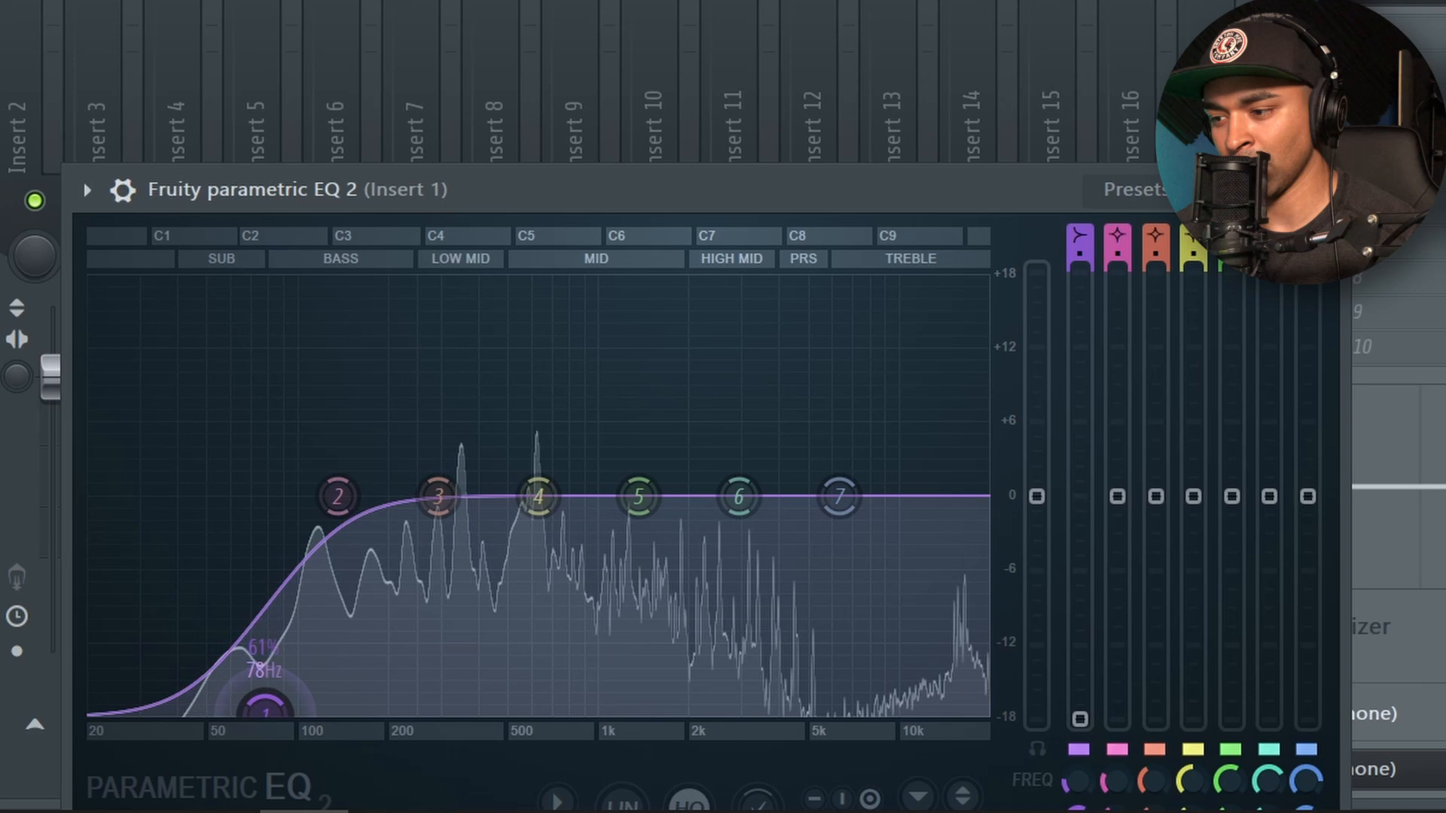
left_click_drag(265, 709, 298, 709)
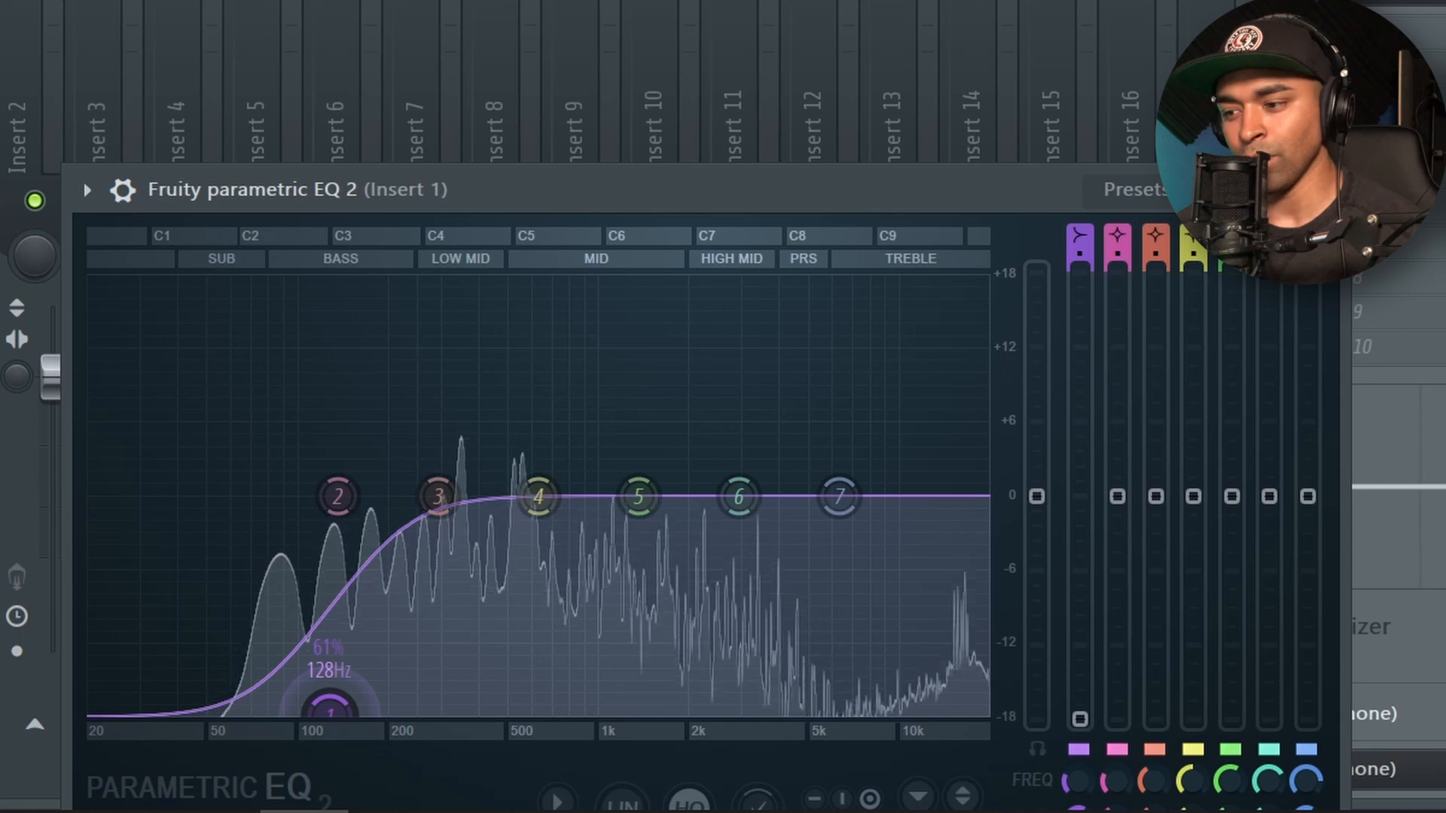
left_click_drag(335, 712, 338, 711)
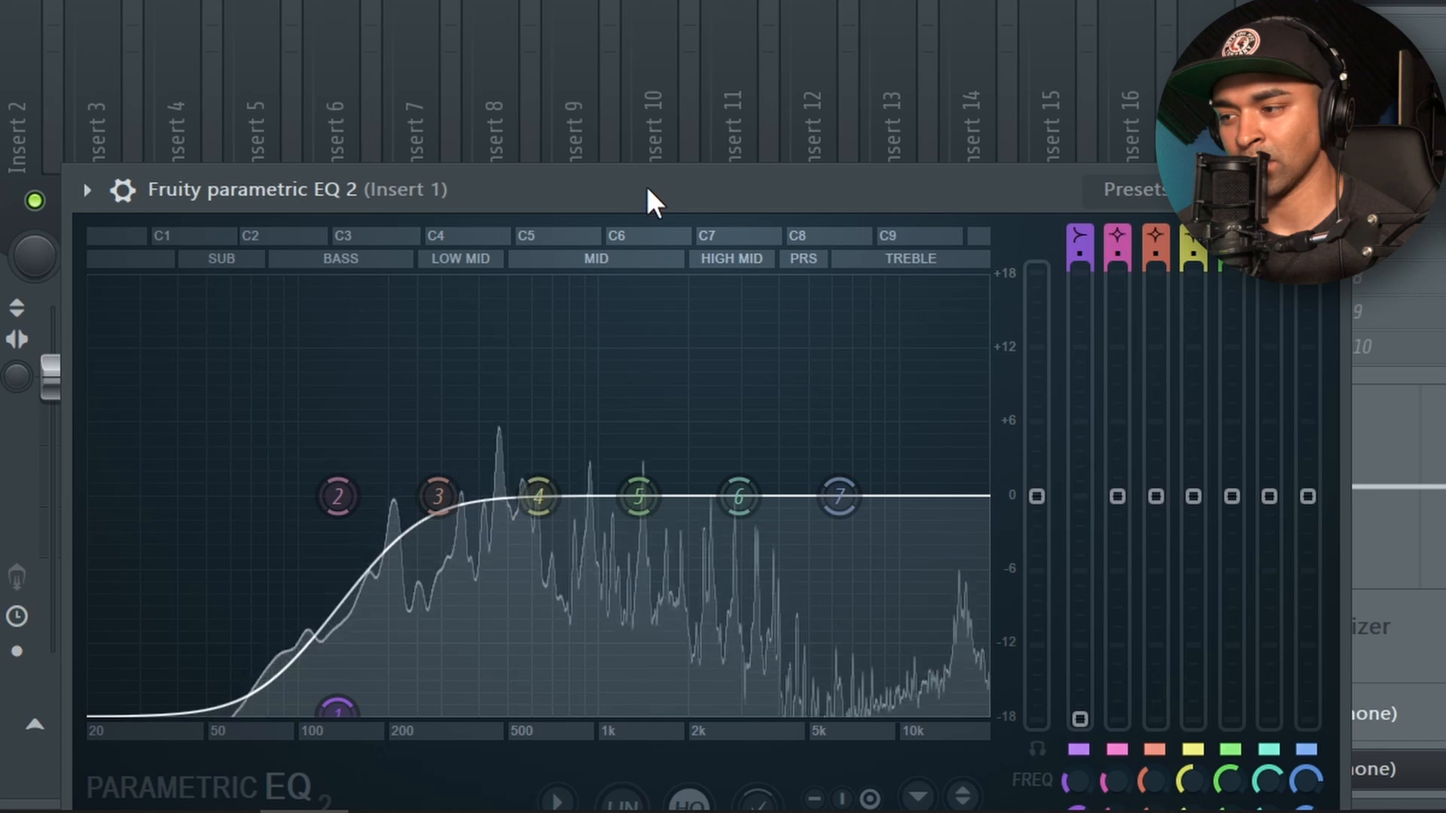
left_click_drag(646, 187, 608, 48)
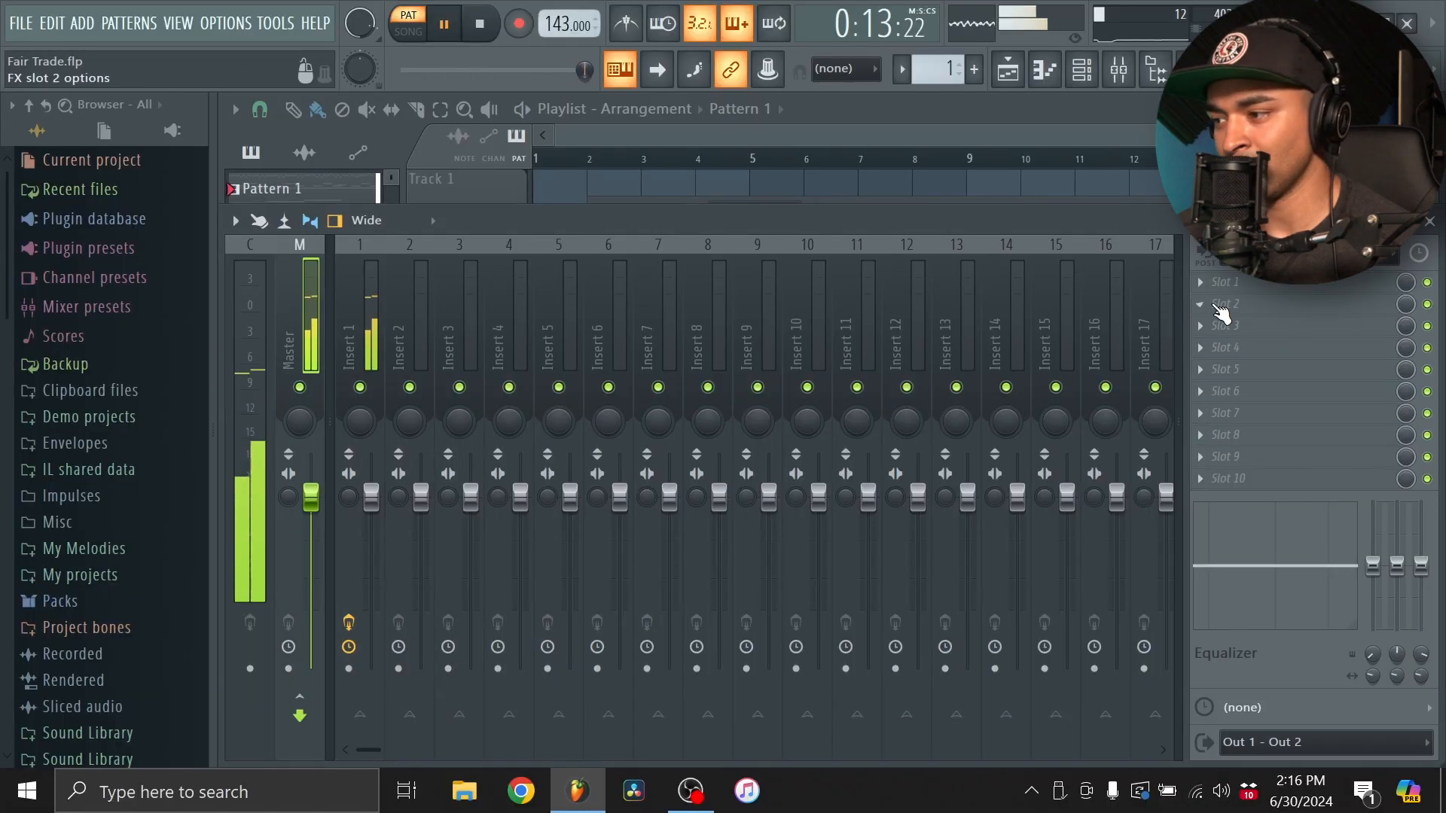
Load Fruity Soft Clipper in effect slot 2 of the Master track.
left_click(1217, 305)
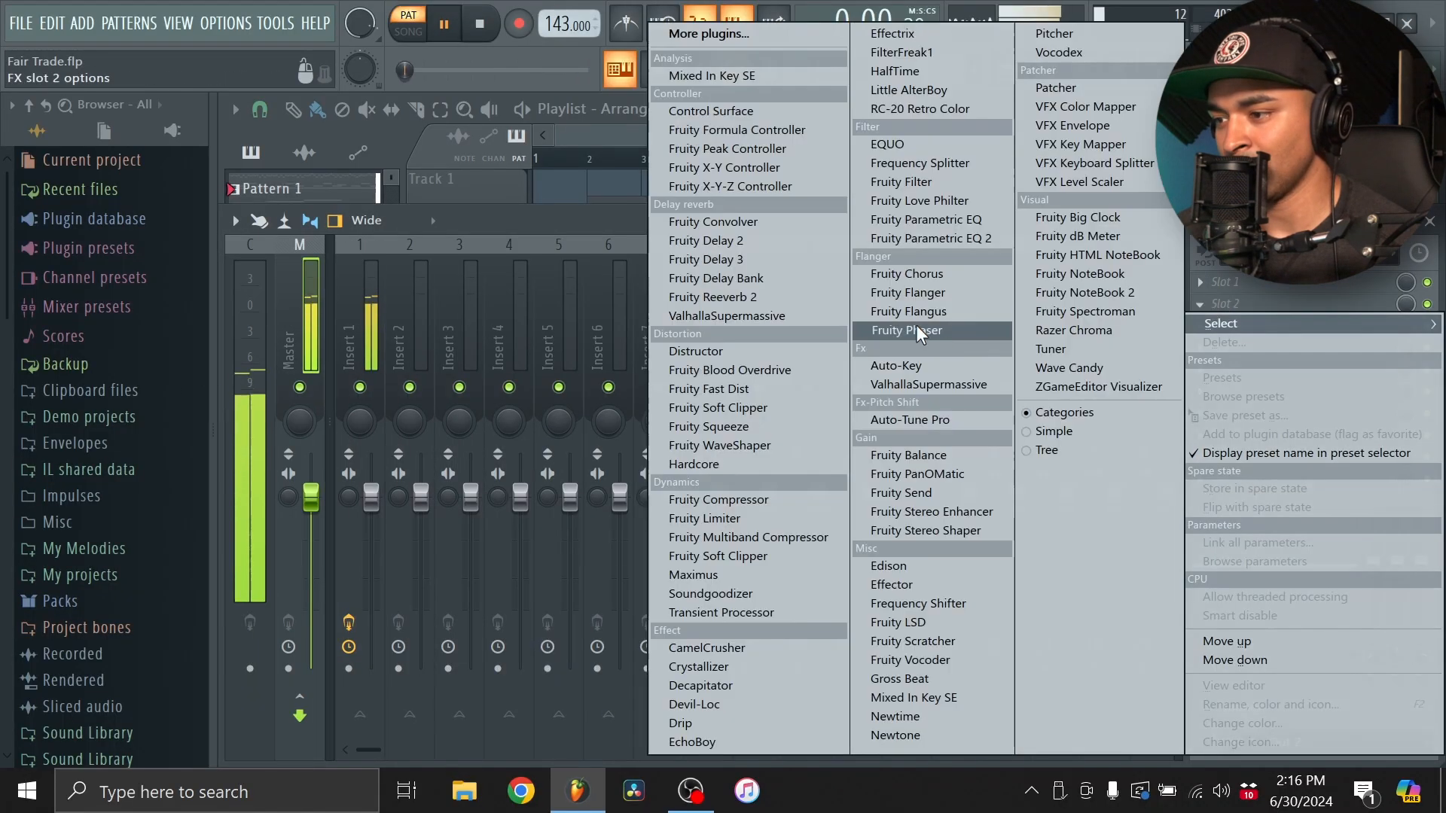
left_click(757, 407)
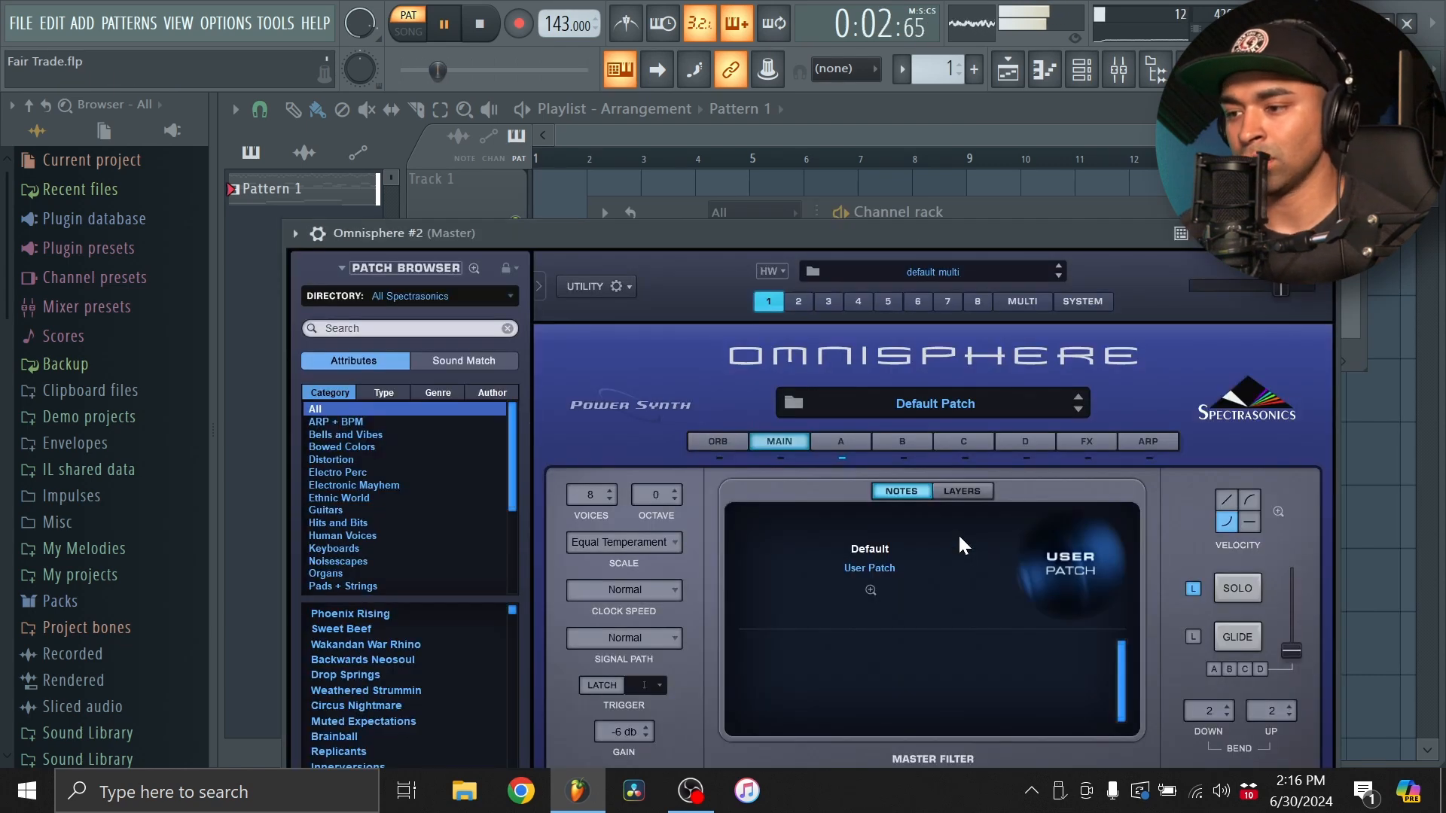
Filter the patches of the second Omnisphere instance by the Synth Short category and load a patch from the list.
left_click_drag(658, 230, 610, 104)
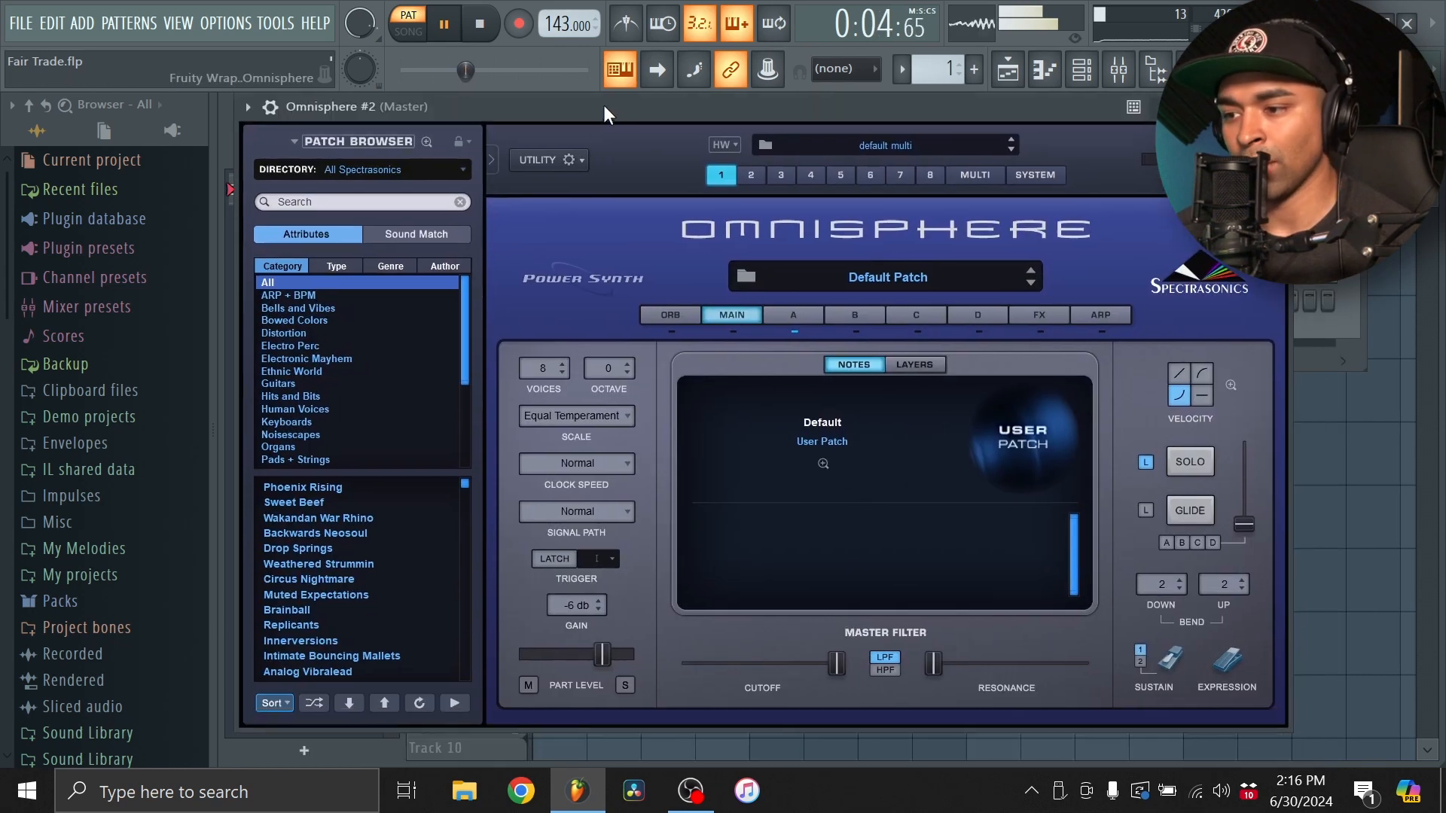
scroll(332, 440, "down", 3)
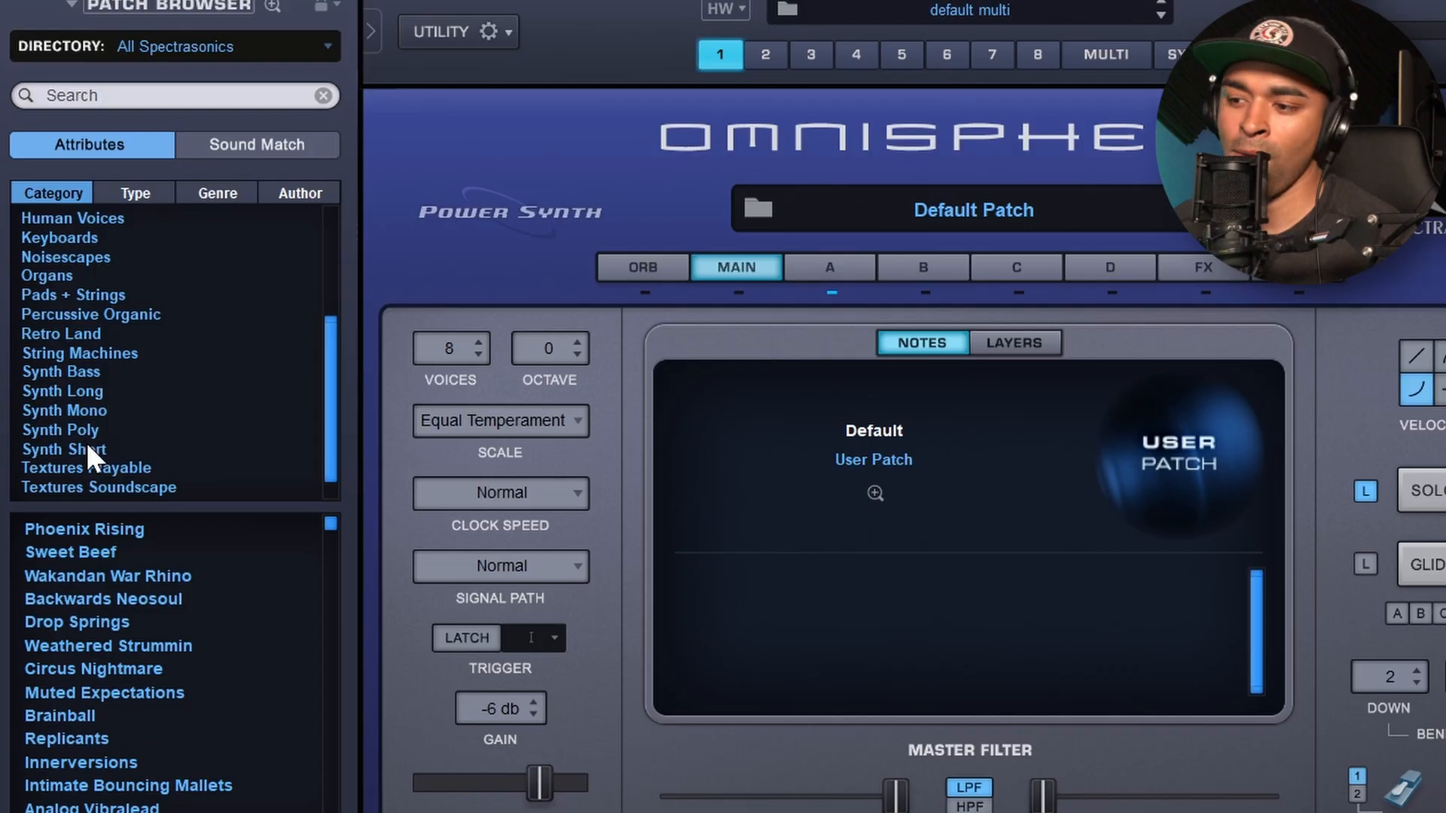
left_click(304, 434)
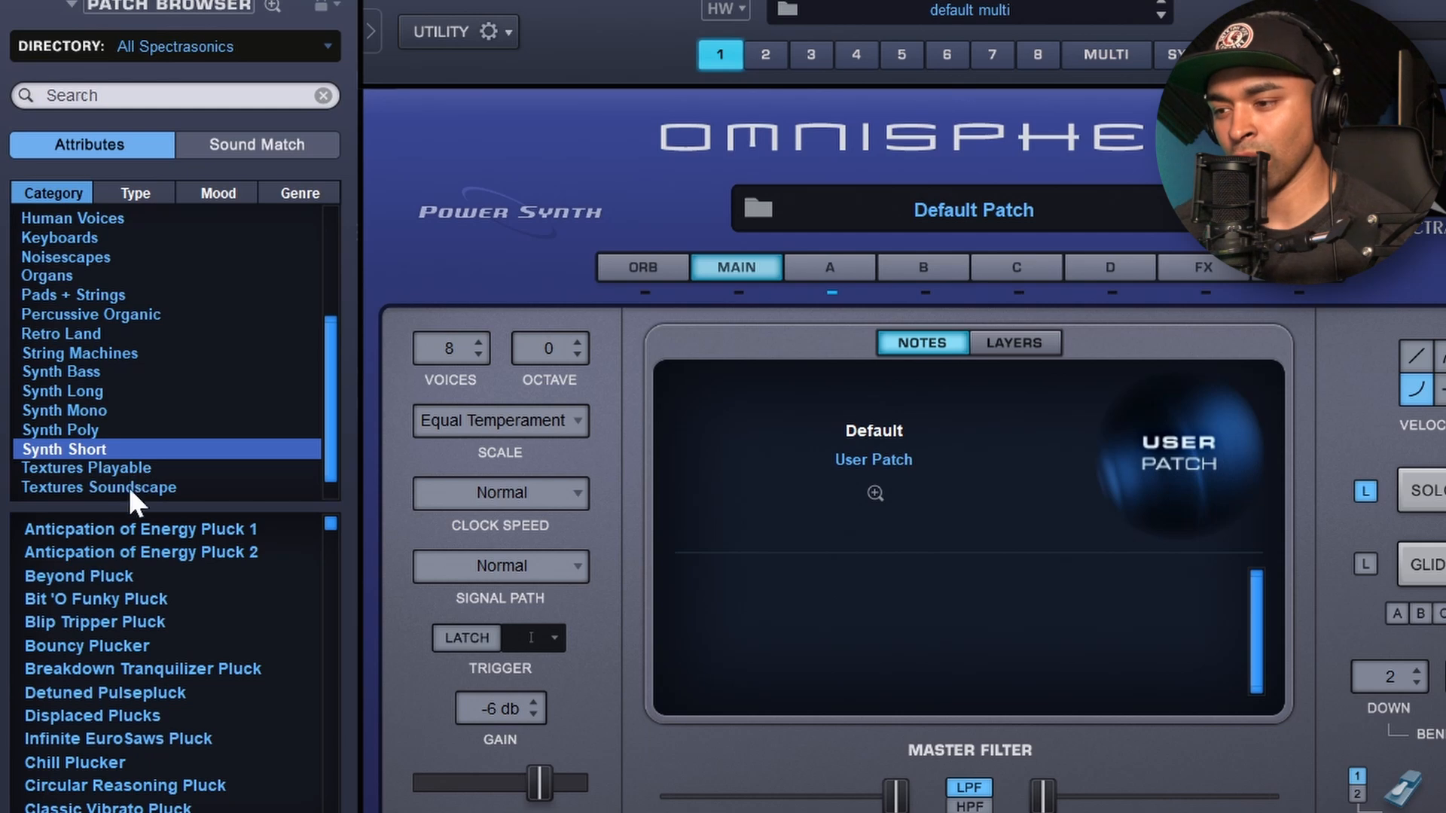
scroll(98, 666, "down", 4)
left_click(125, 669)
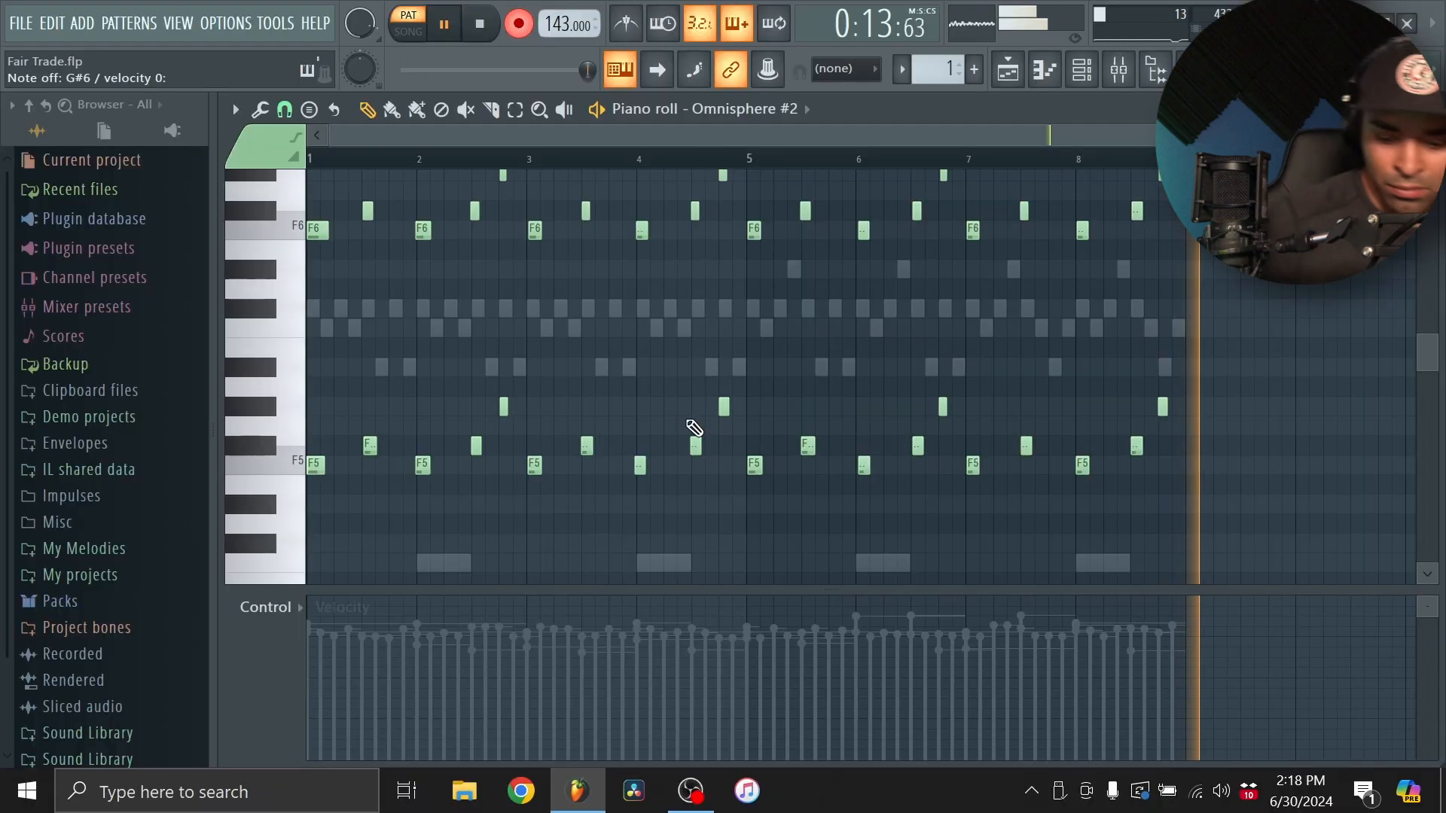
Stop recording the Omnisphere #2 part and play the pattern back.
key("space")
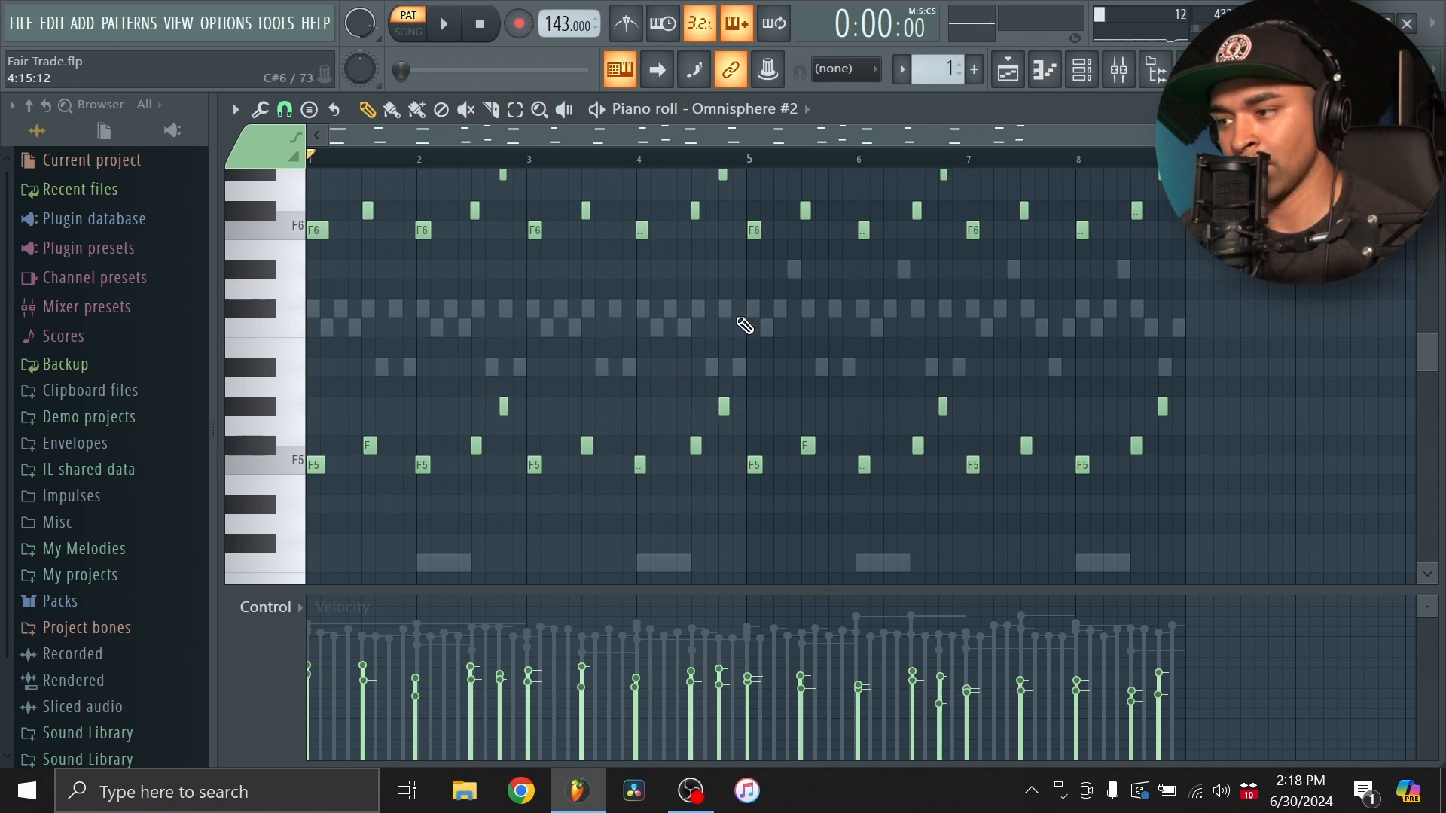
key("space")
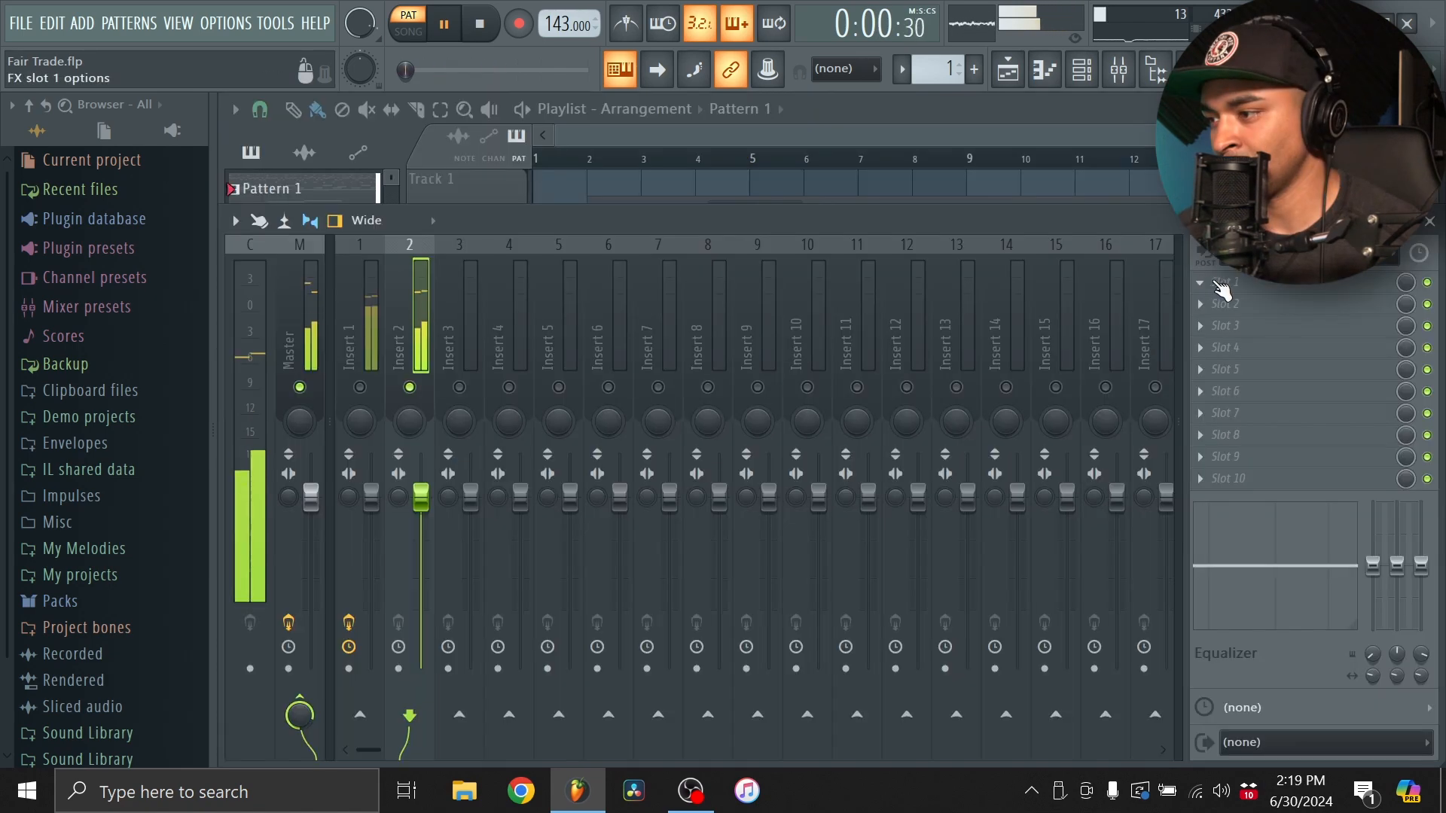
Load the Drip effect in slot 1 of Insert 2 and choose its Drop preset.
left_click(1220, 282)
mouse_move(1280, 304)
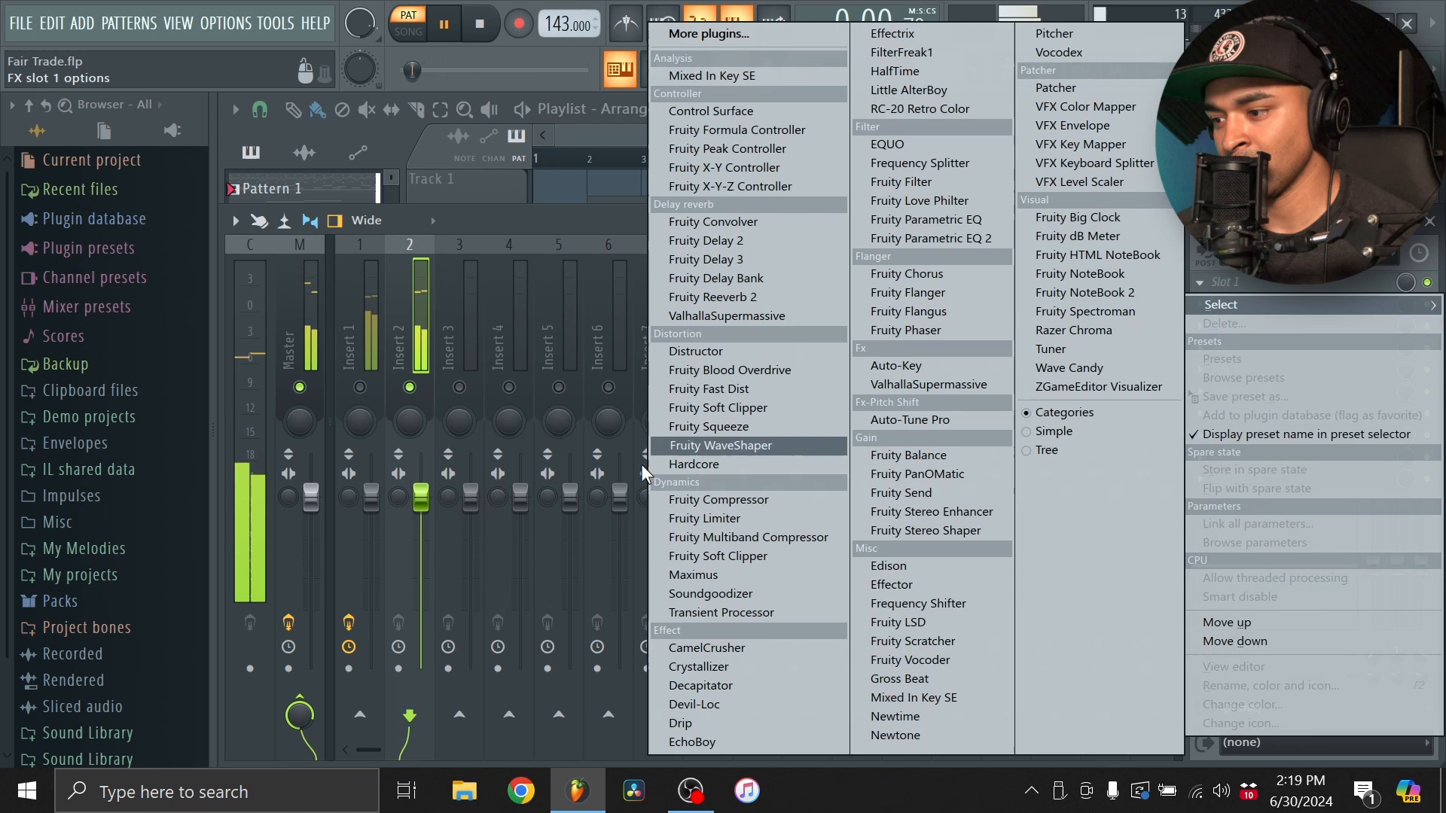
left_click(685, 723)
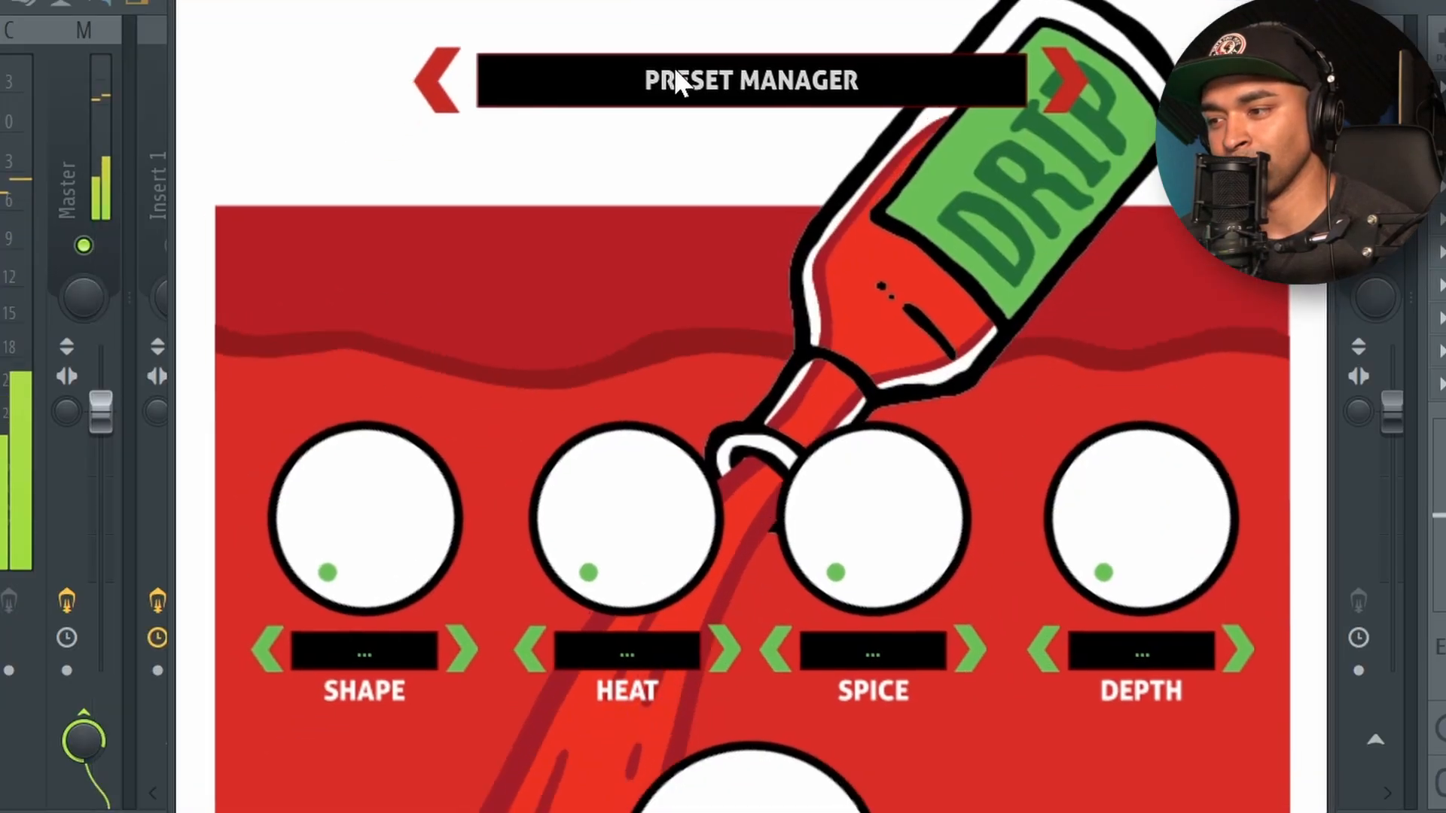
left_click(675, 81)
left_click(539, 490)
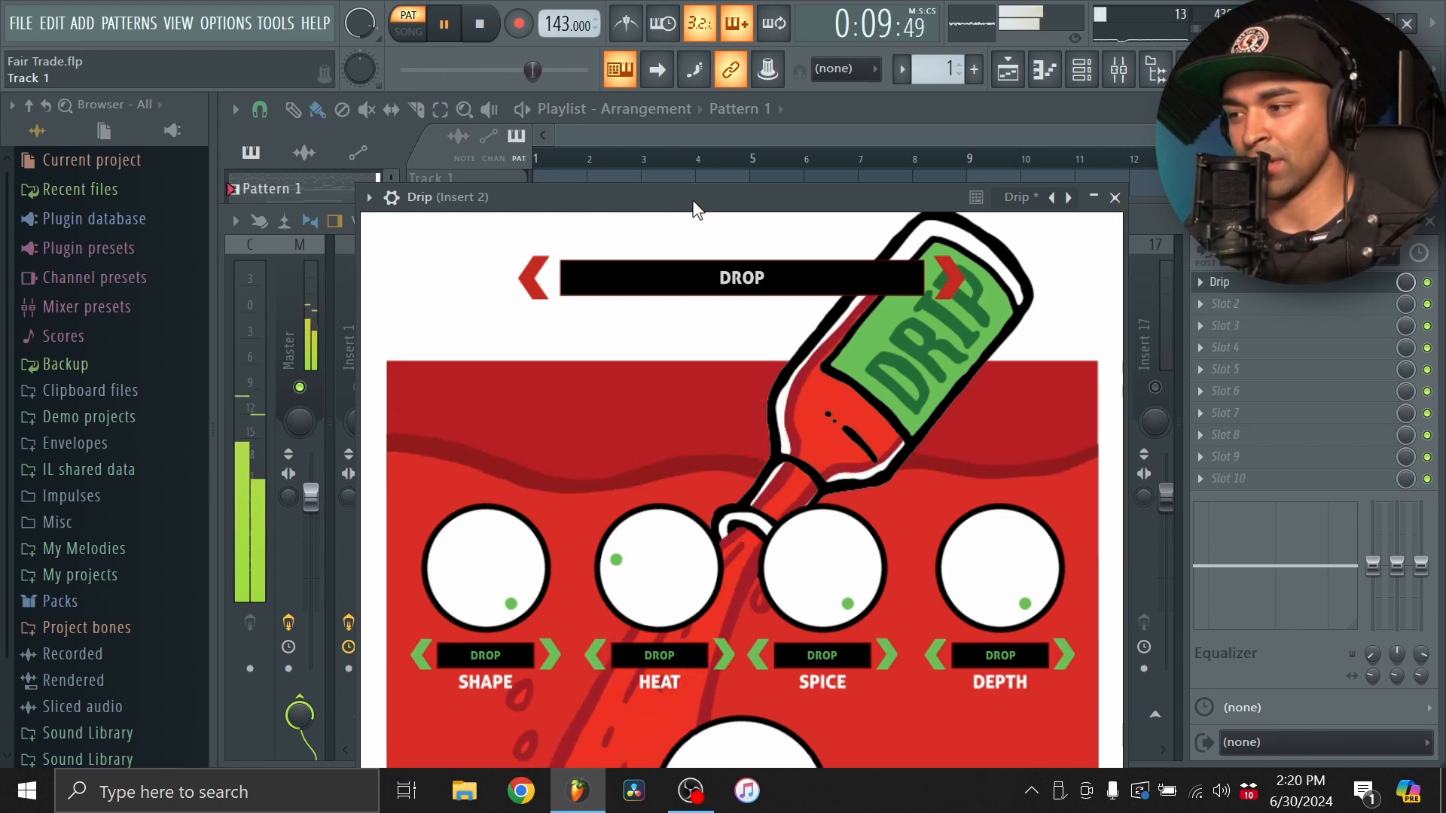
Set Drip's overall amount to 50% and close the plugin.
left_click_drag(696, 196, 692, 49)
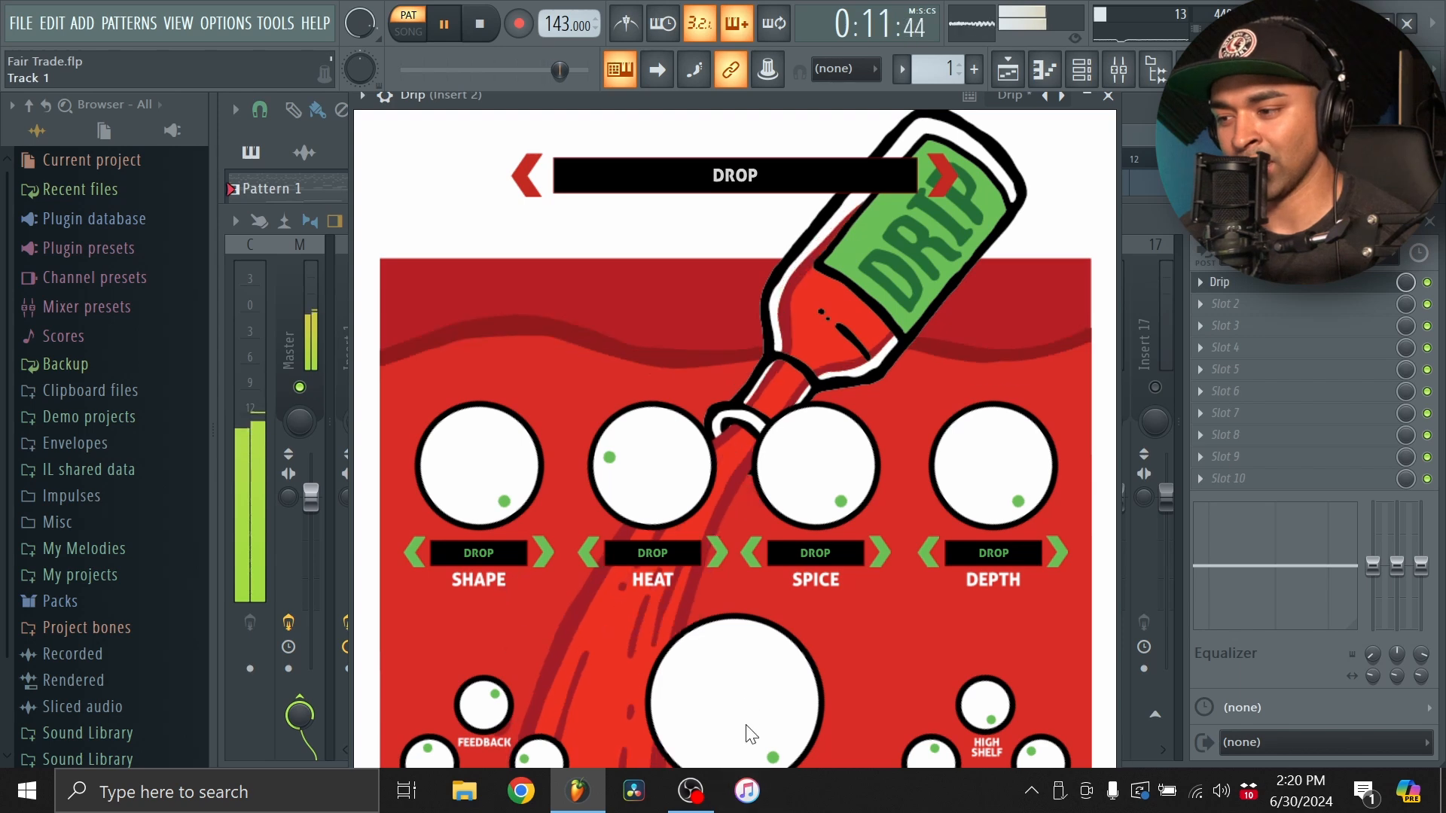
left_click_drag(749, 733, 745, 680)
left_click_drag(753, 753, 760, 808)
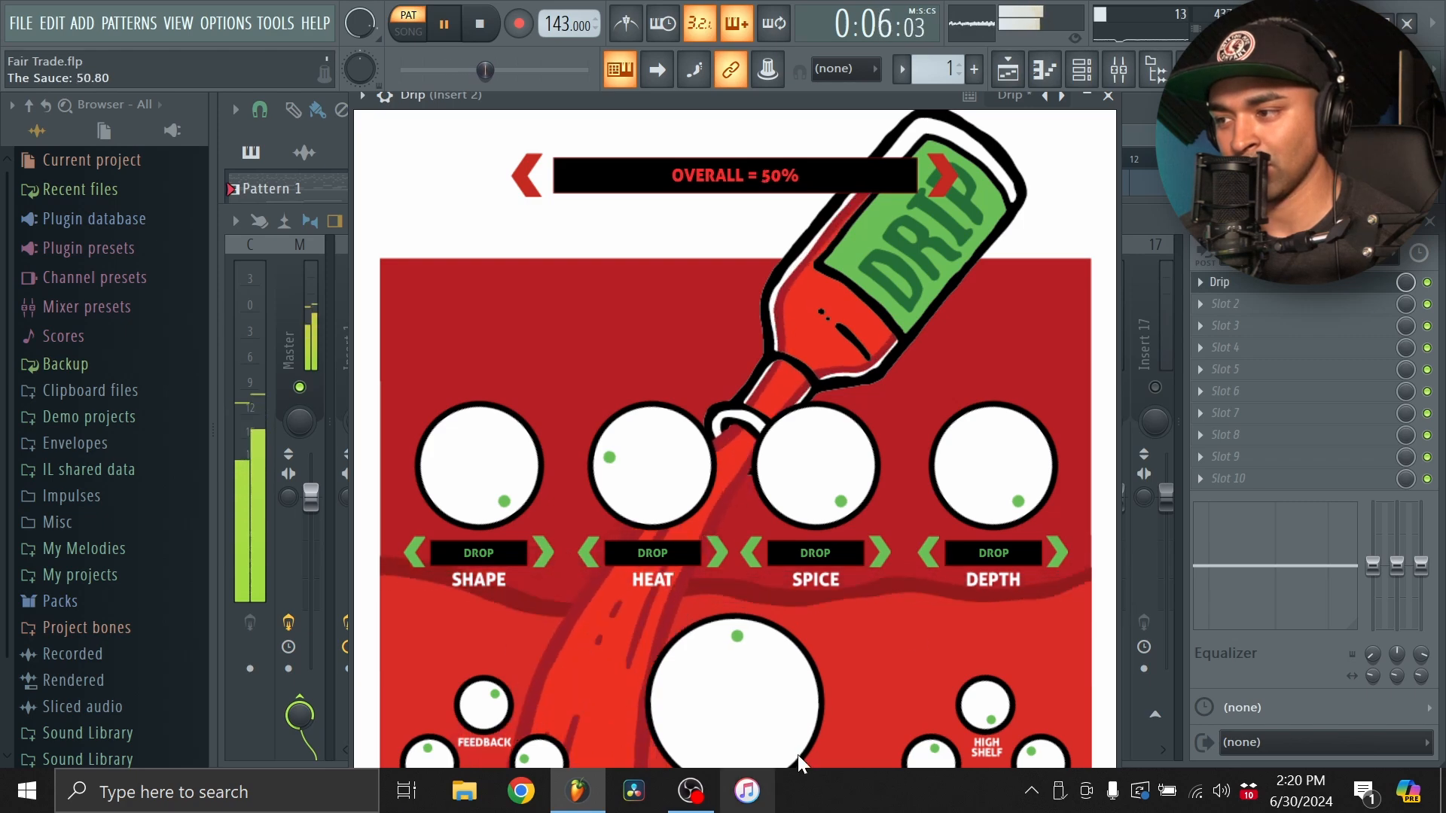
left_click(1108, 96)
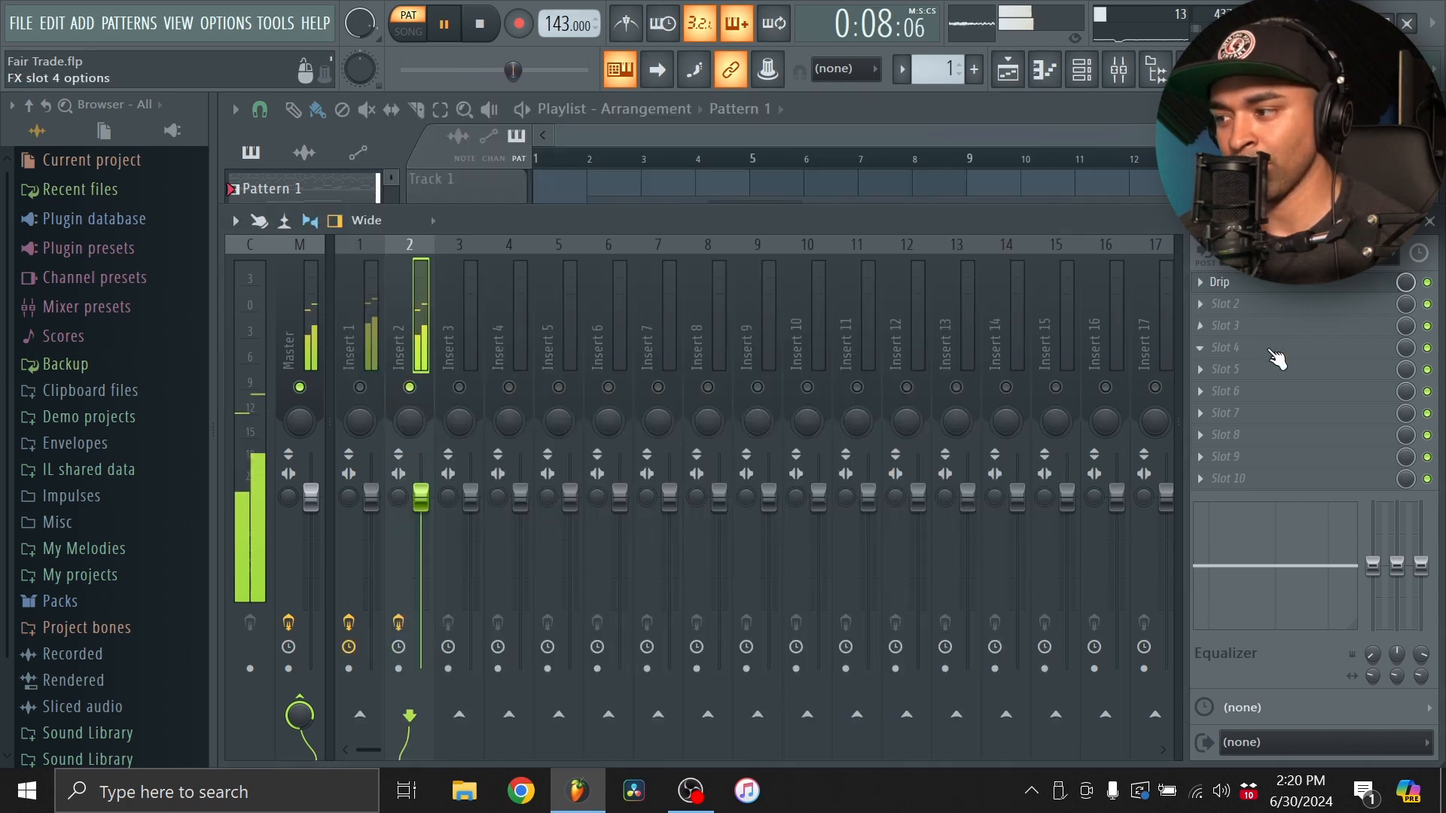
Load Fruity Parametric EQ 2 in slot 4 of Insert 2 and pull band 1 fully down to cut the lows.
left_click(1273, 352)
left_click(945, 326)
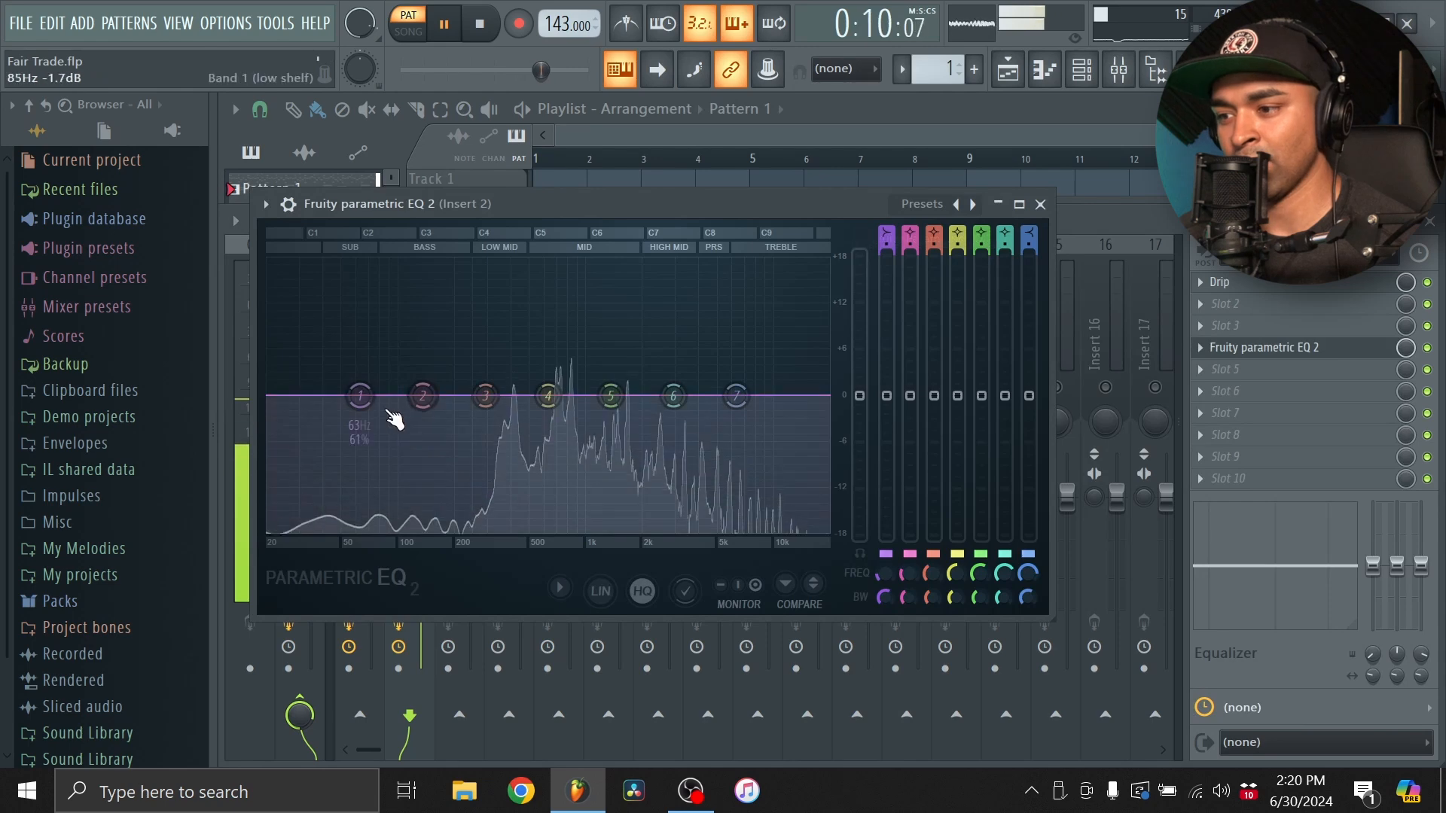
left_click_drag(395, 419, 434, 530)
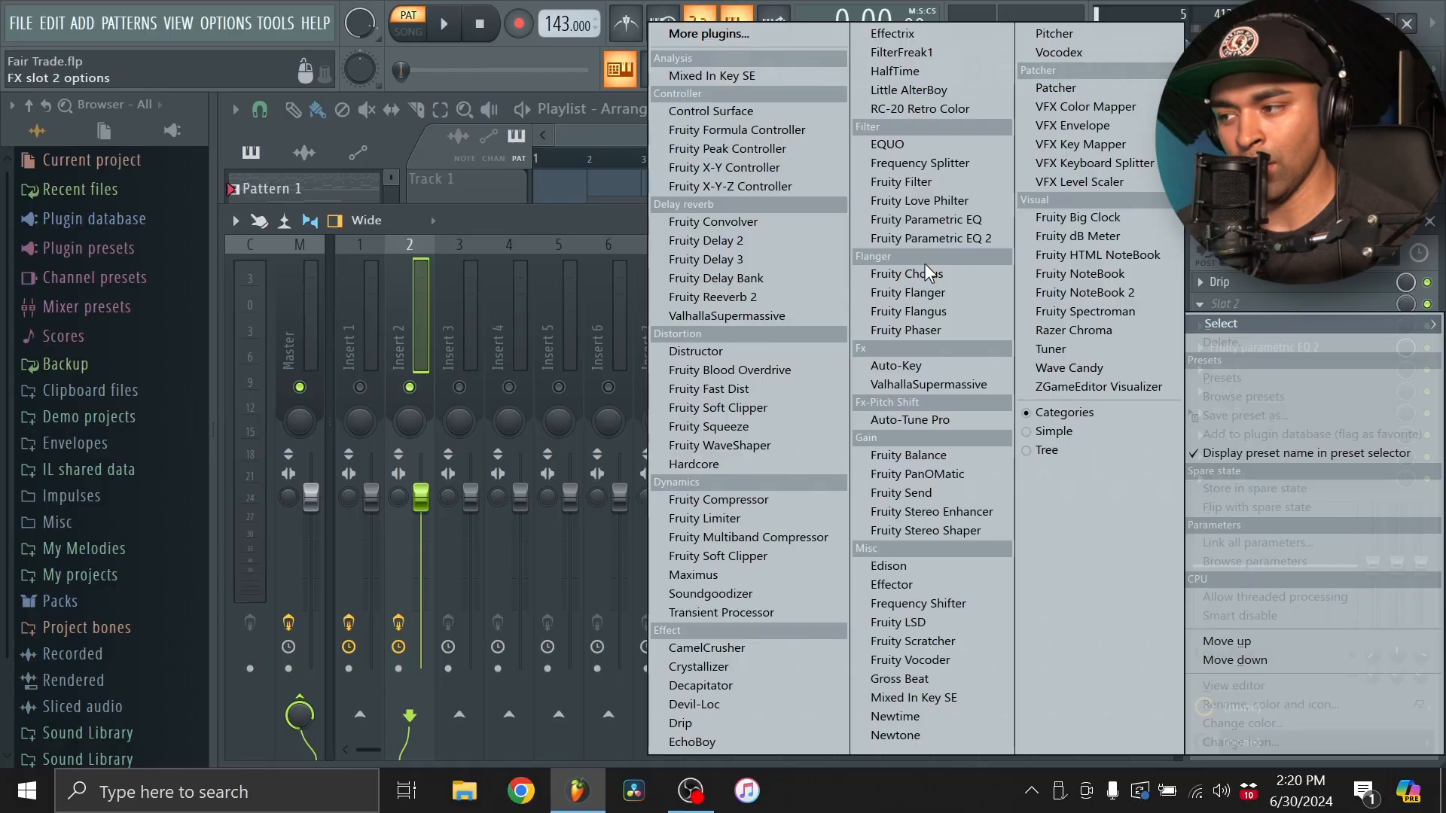
Load Fruity Chorus in slot 2 of Insert 2, switch it to the 50 Detune preset during playback and close it.
left_click(924, 270)
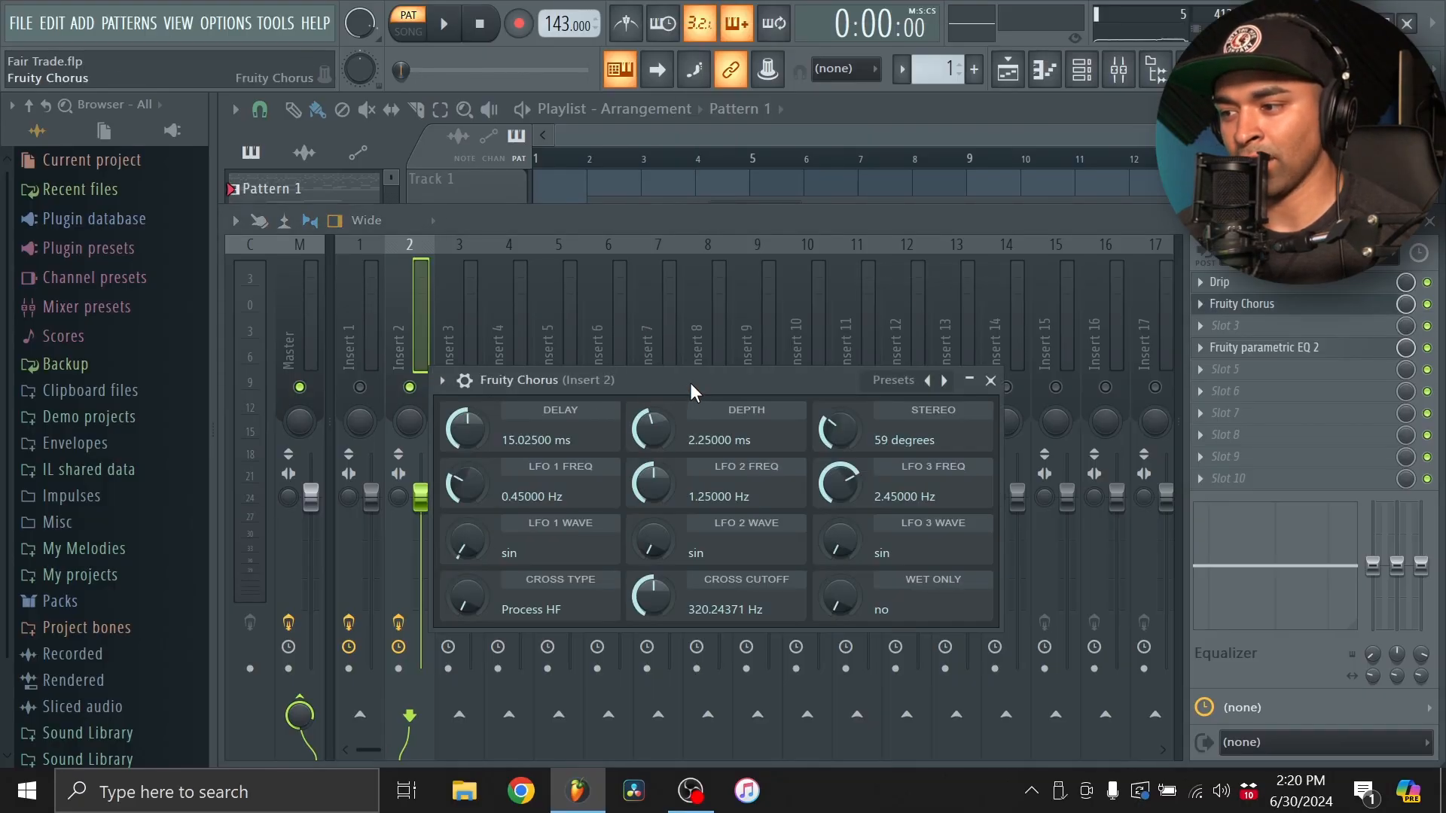
left_click_drag(693, 390, 666, 180)
key("space")
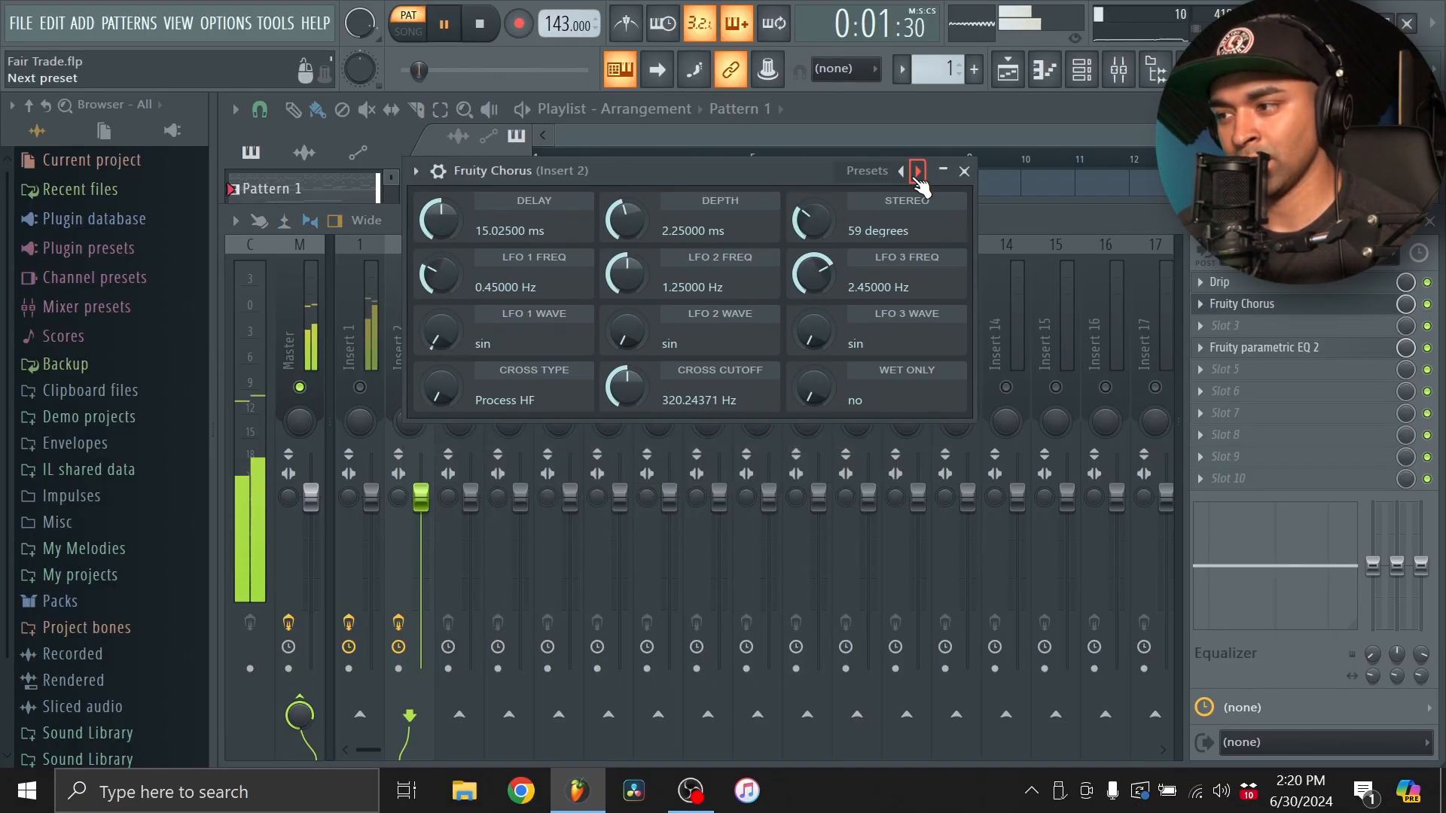
left_click(917, 173)
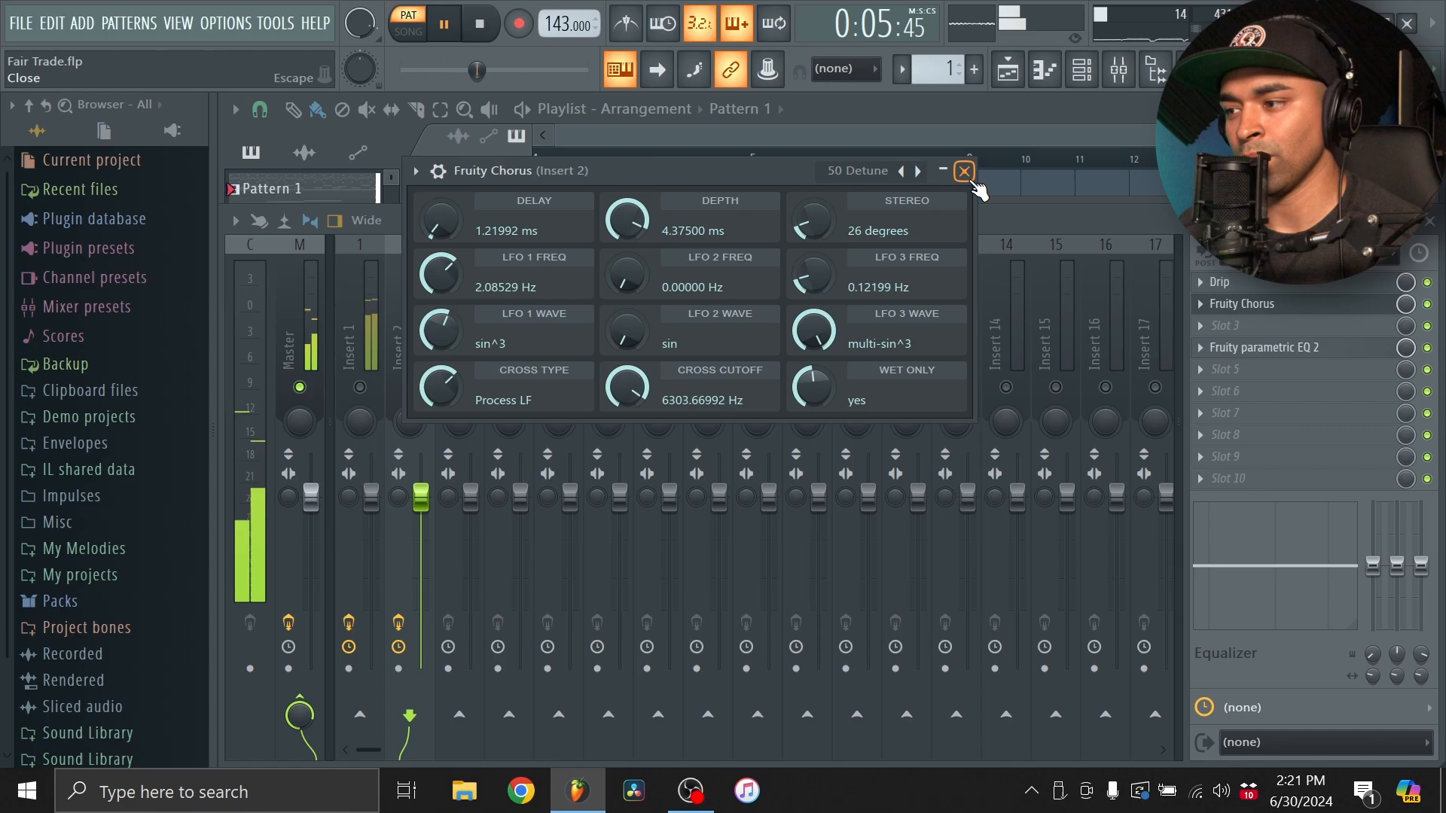
left_click(1159, 96)
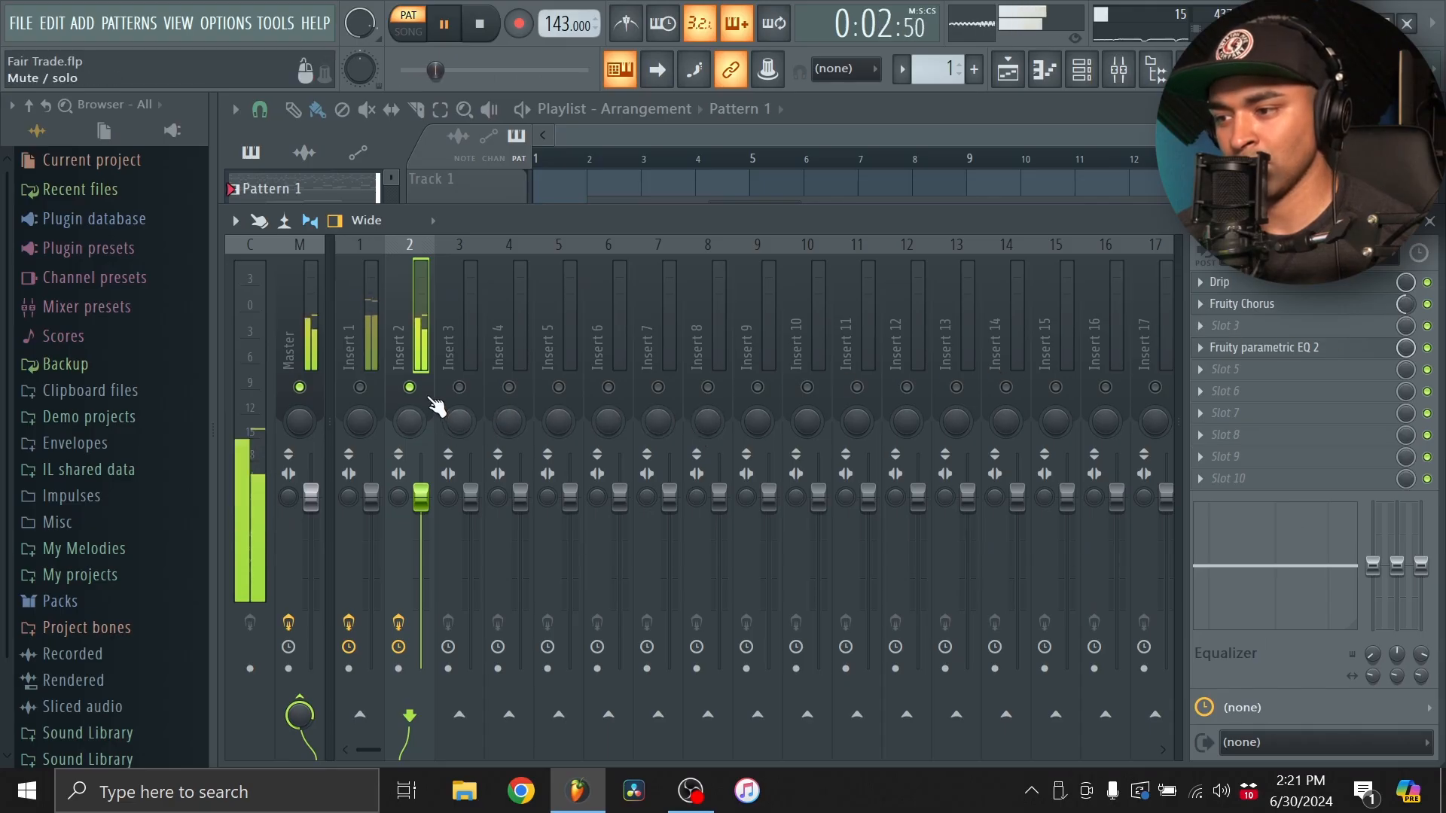
Unsolo Insert 2 so that all mixer tracks play together.
right_click(422, 385)
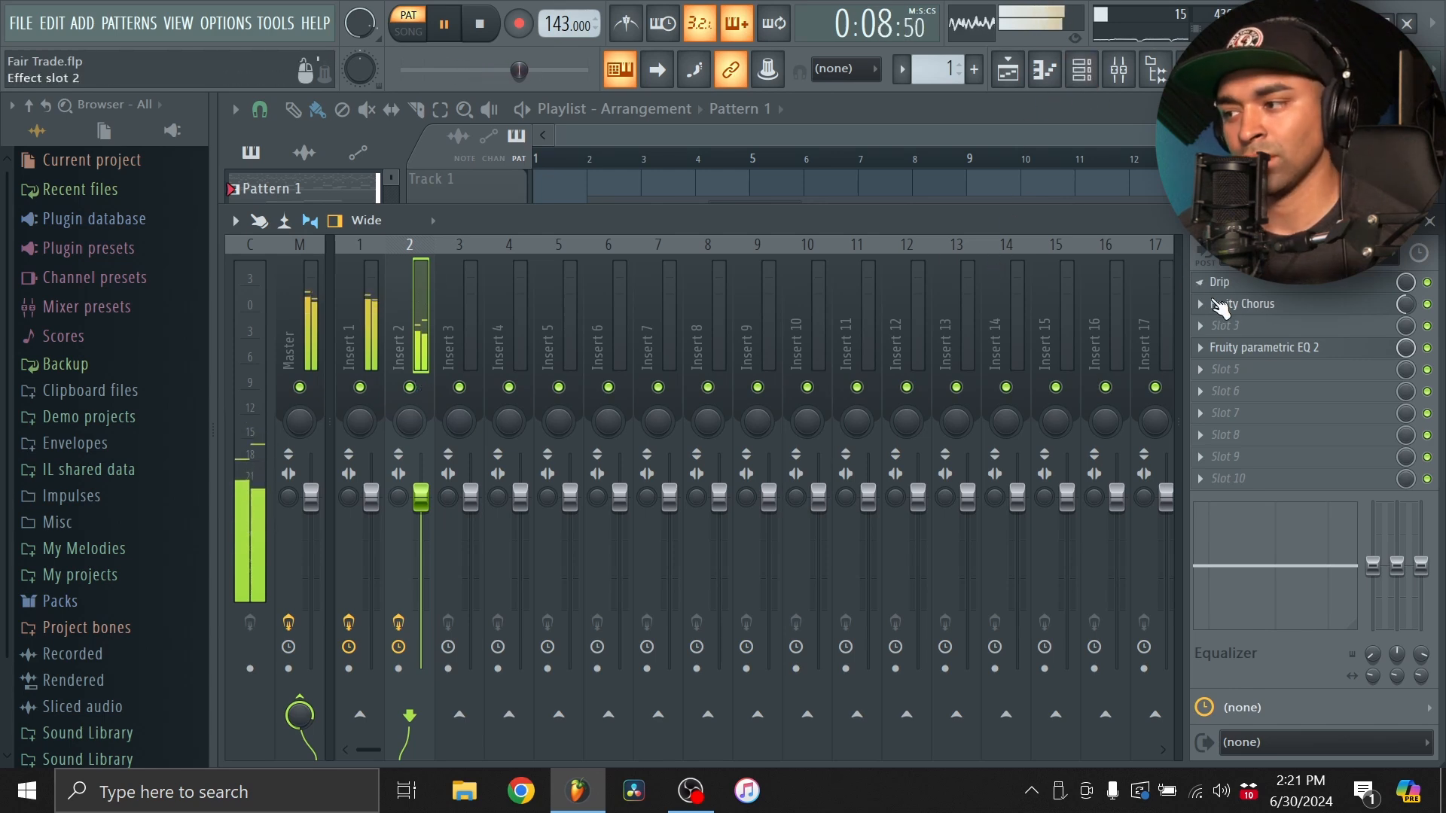
Boost the highs on Insert 2 by raising band 6 of its Fruity Parametric EQ 2 to a higher frequency.
left_click(1250, 349)
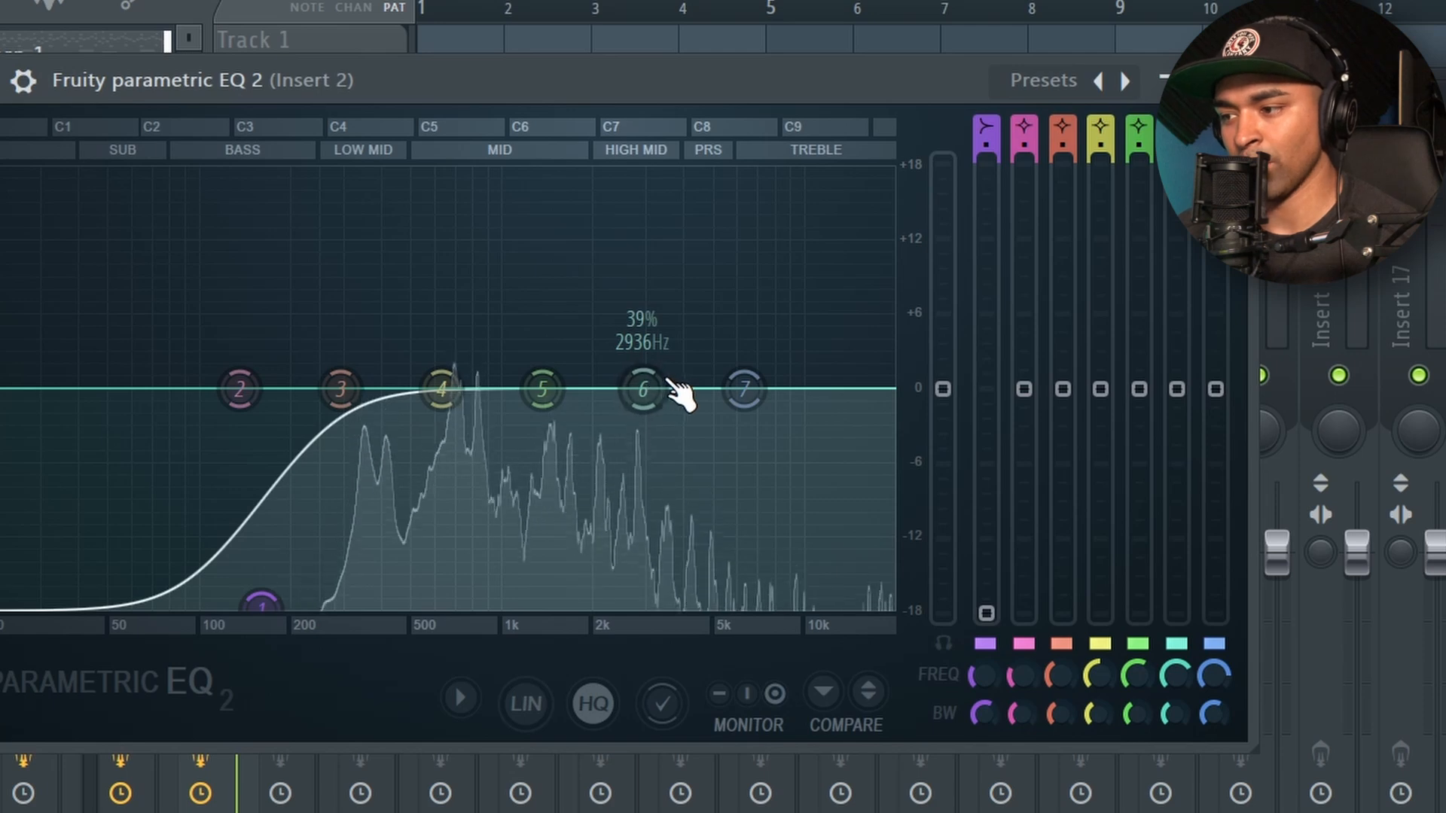
left_click_drag(643, 388, 699, 285)
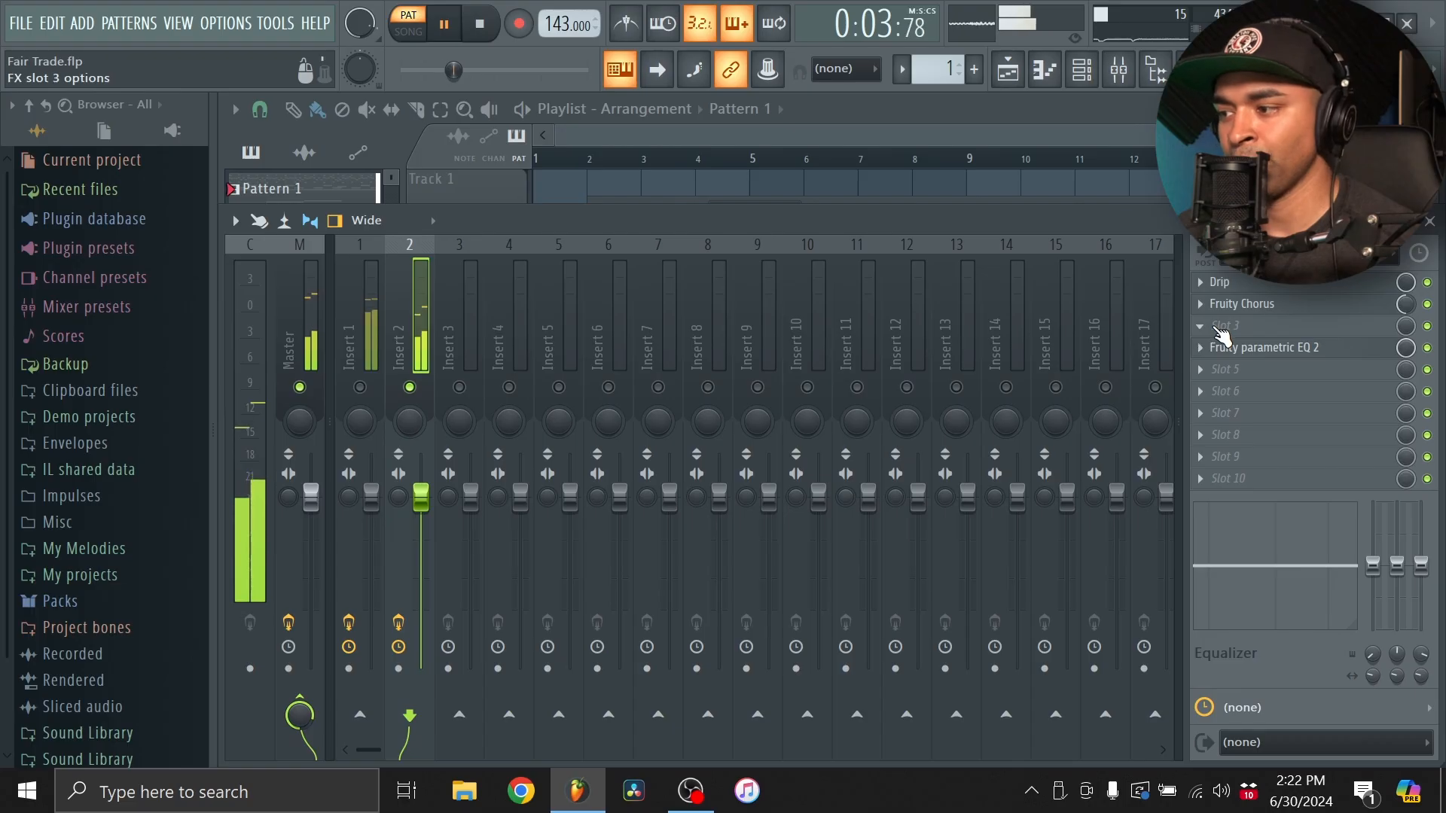
Load Crystallizer in slot 3 of Insert 2 during playback and reposition its window.
left_click(1215, 325)
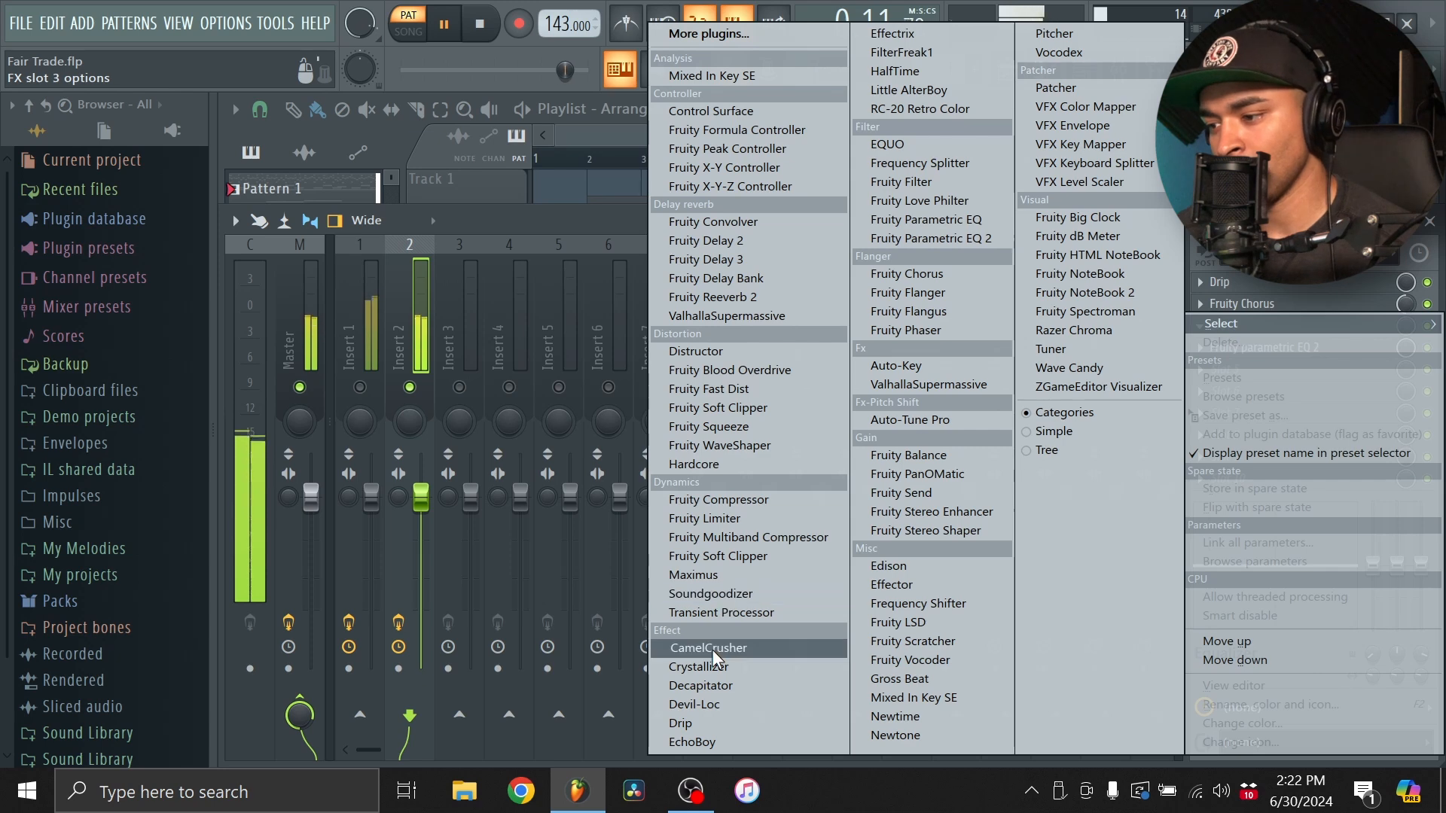
left_click(699, 666)
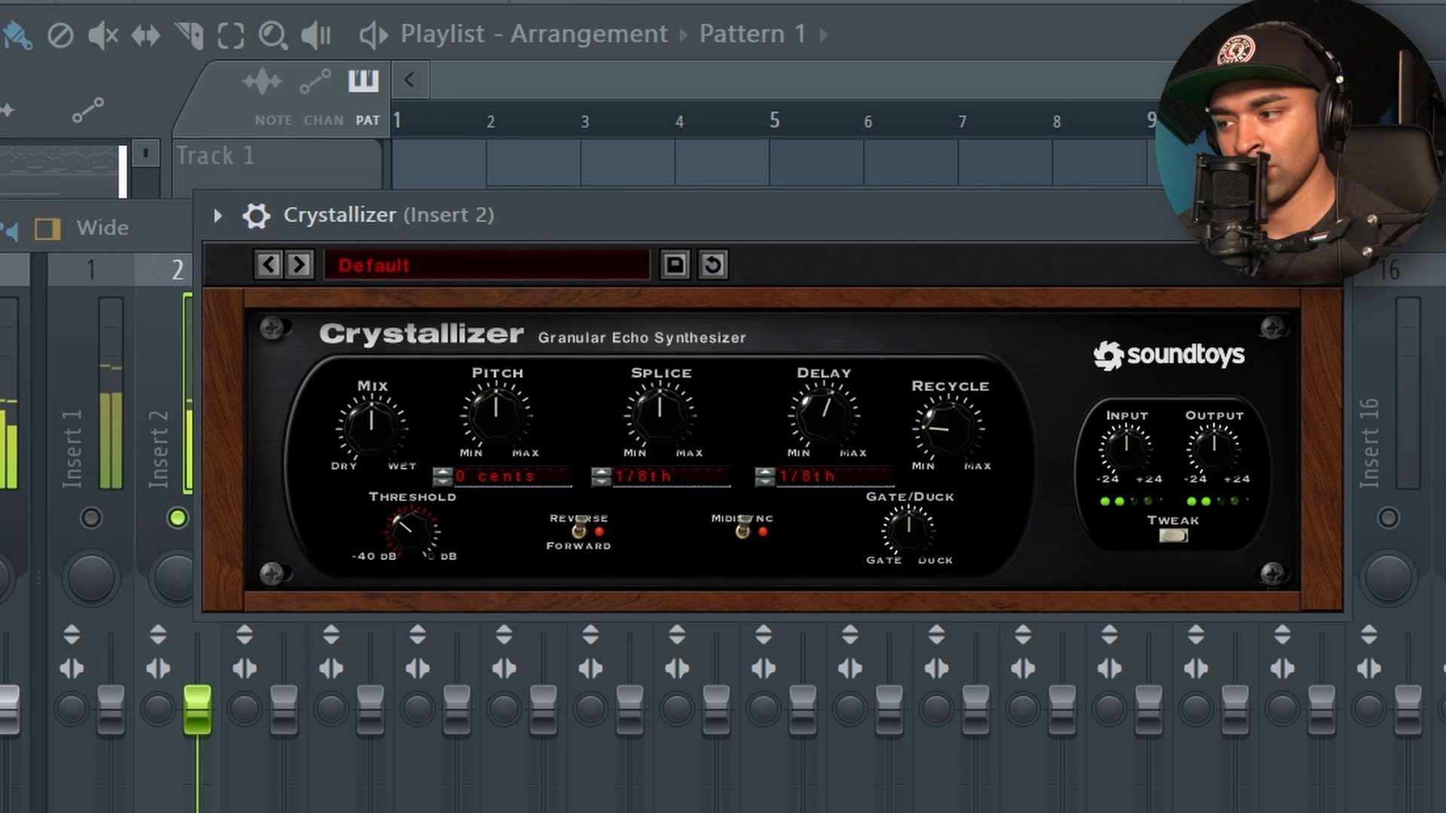
left_click_drag(1061, 231, 1171, 226)
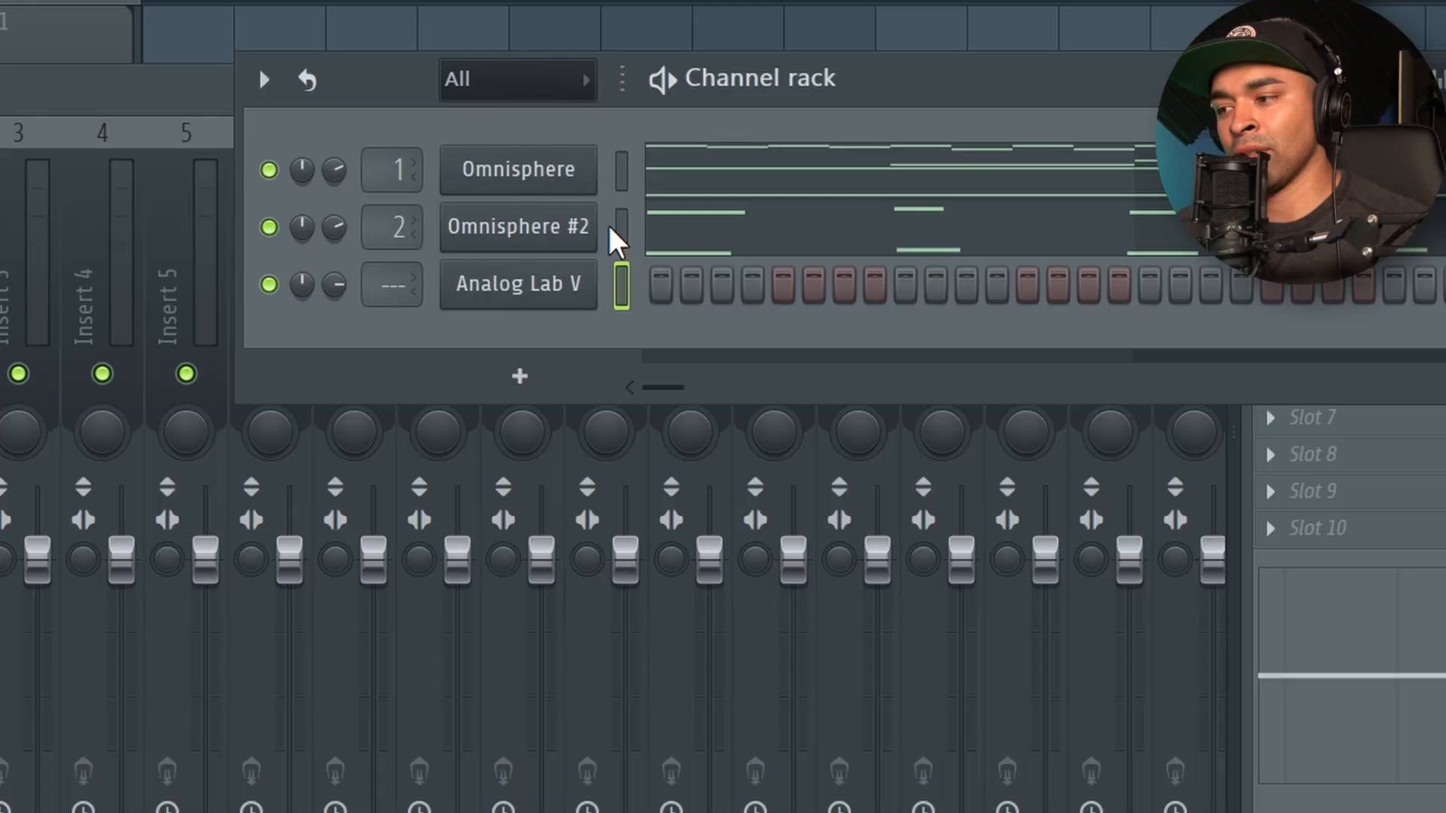
Copy Omnisphere #2's notes into the Analog Lab V channel and add a short D#6 note at the start of bar 9.
left_click(617, 226)
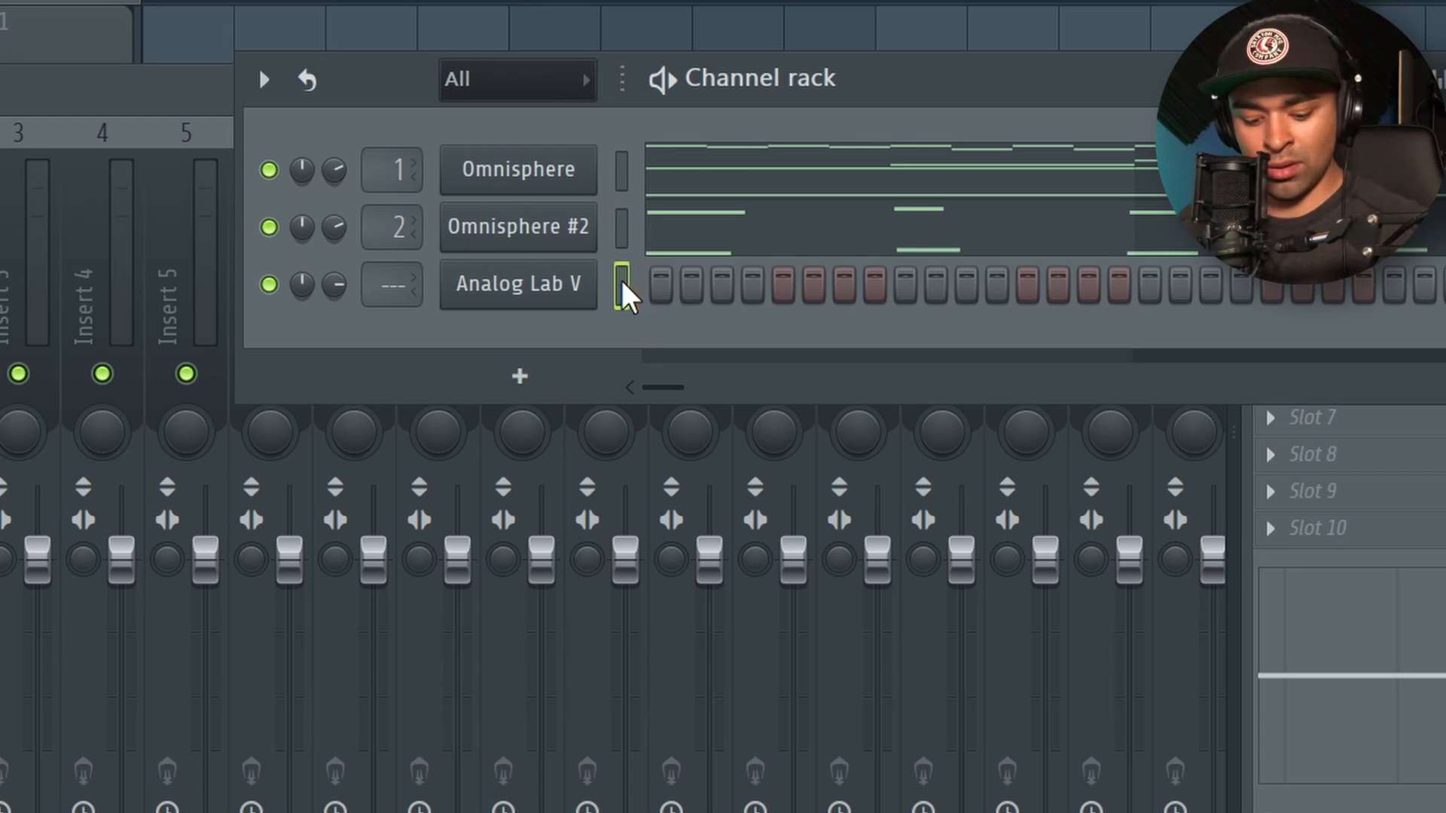
key("ctrl+v")
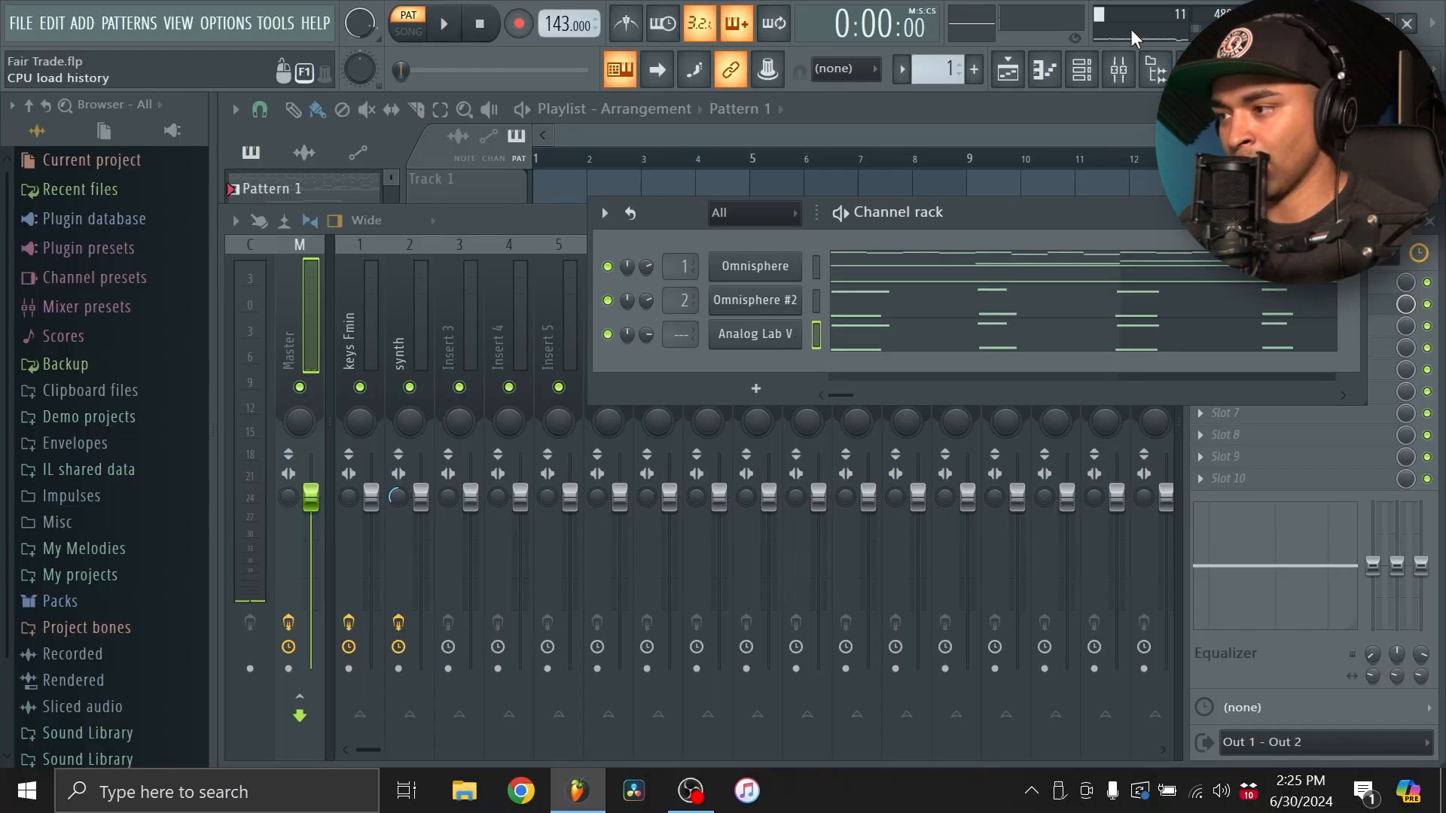
left_click(1044, 70)
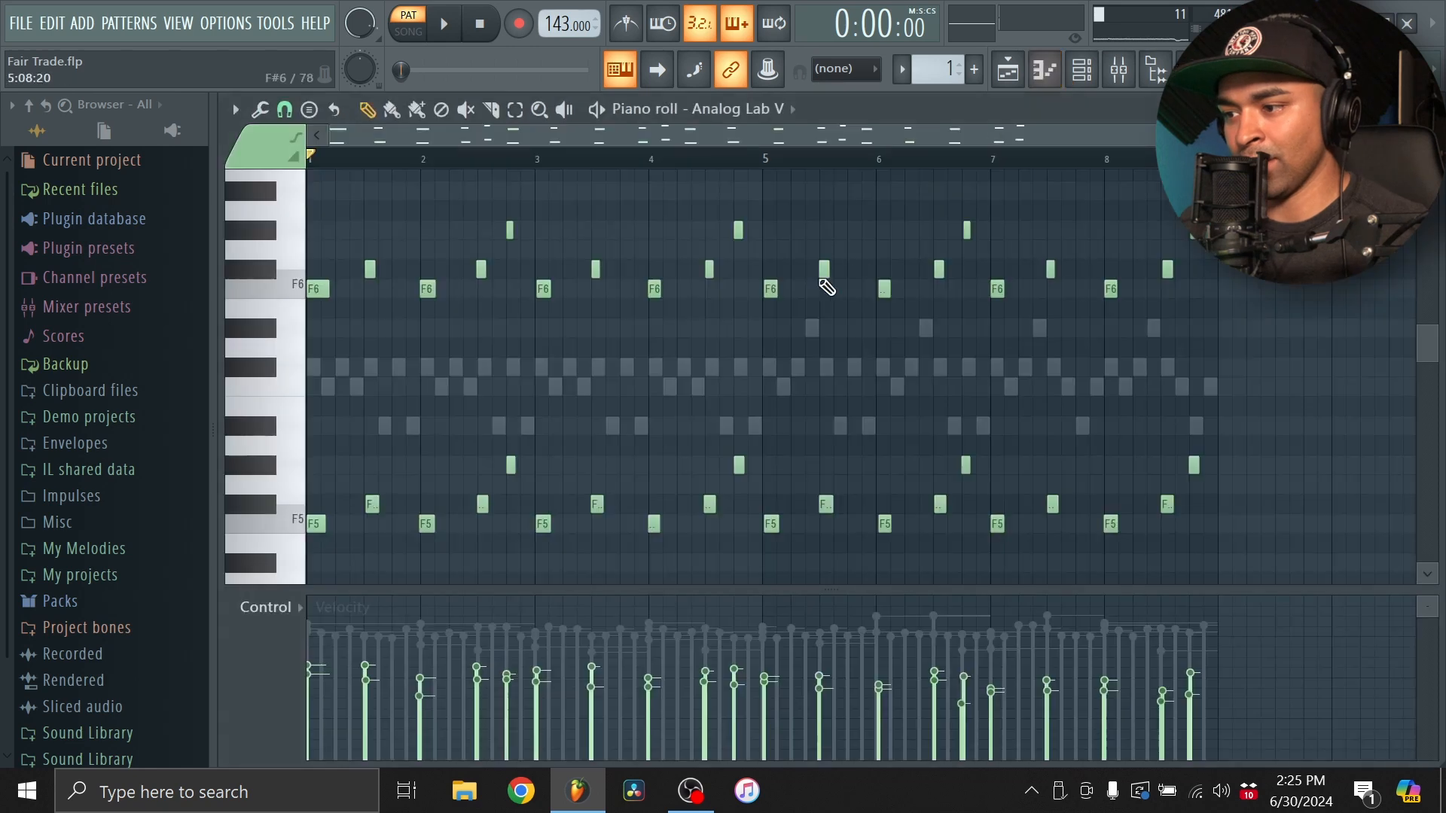
left_click(1222, 328)
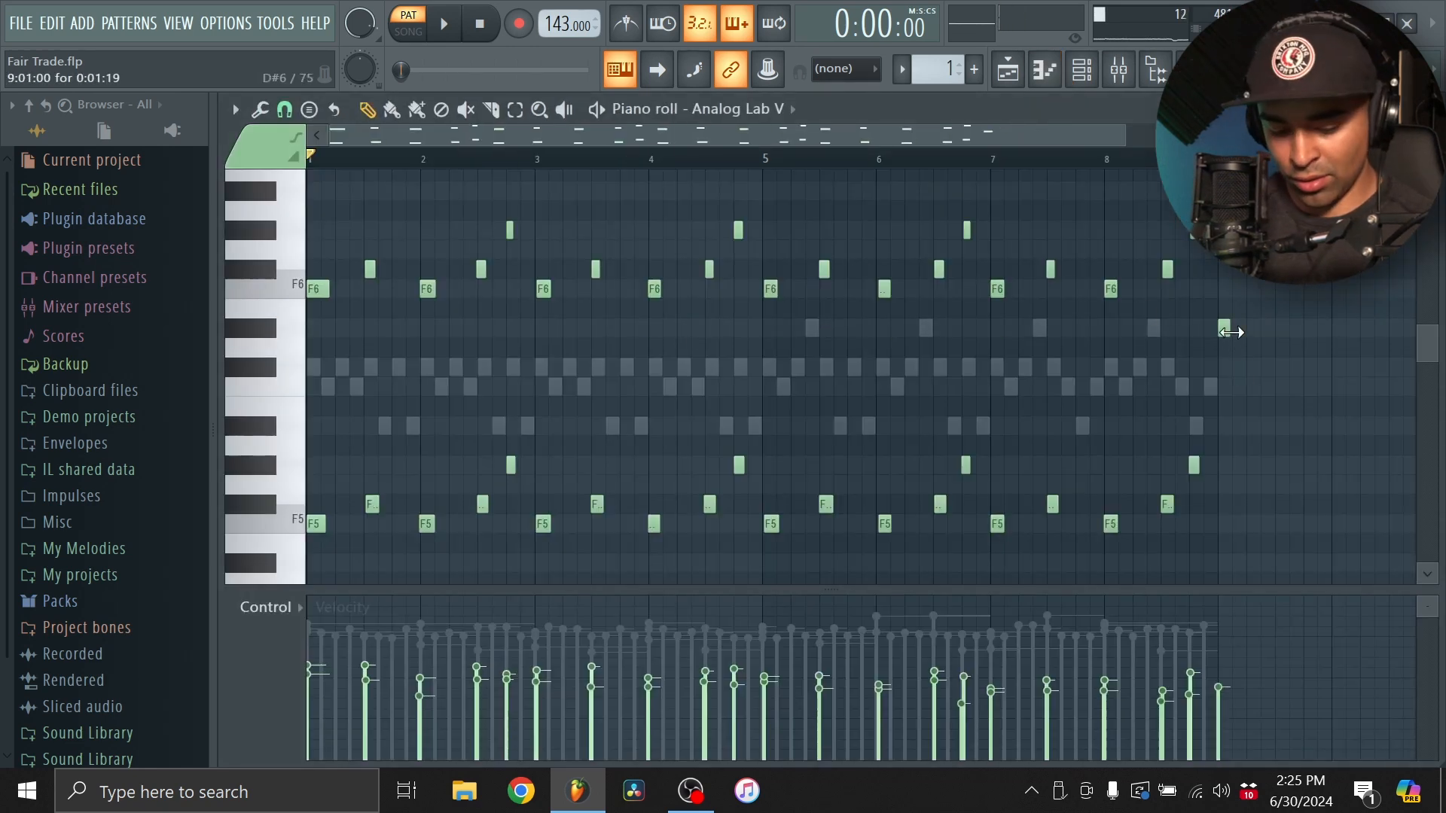
Try applying quick legato to all Analog Lab V notes, undo it and clear the selection.
key("ctrl+a")
key("ctrl+l")
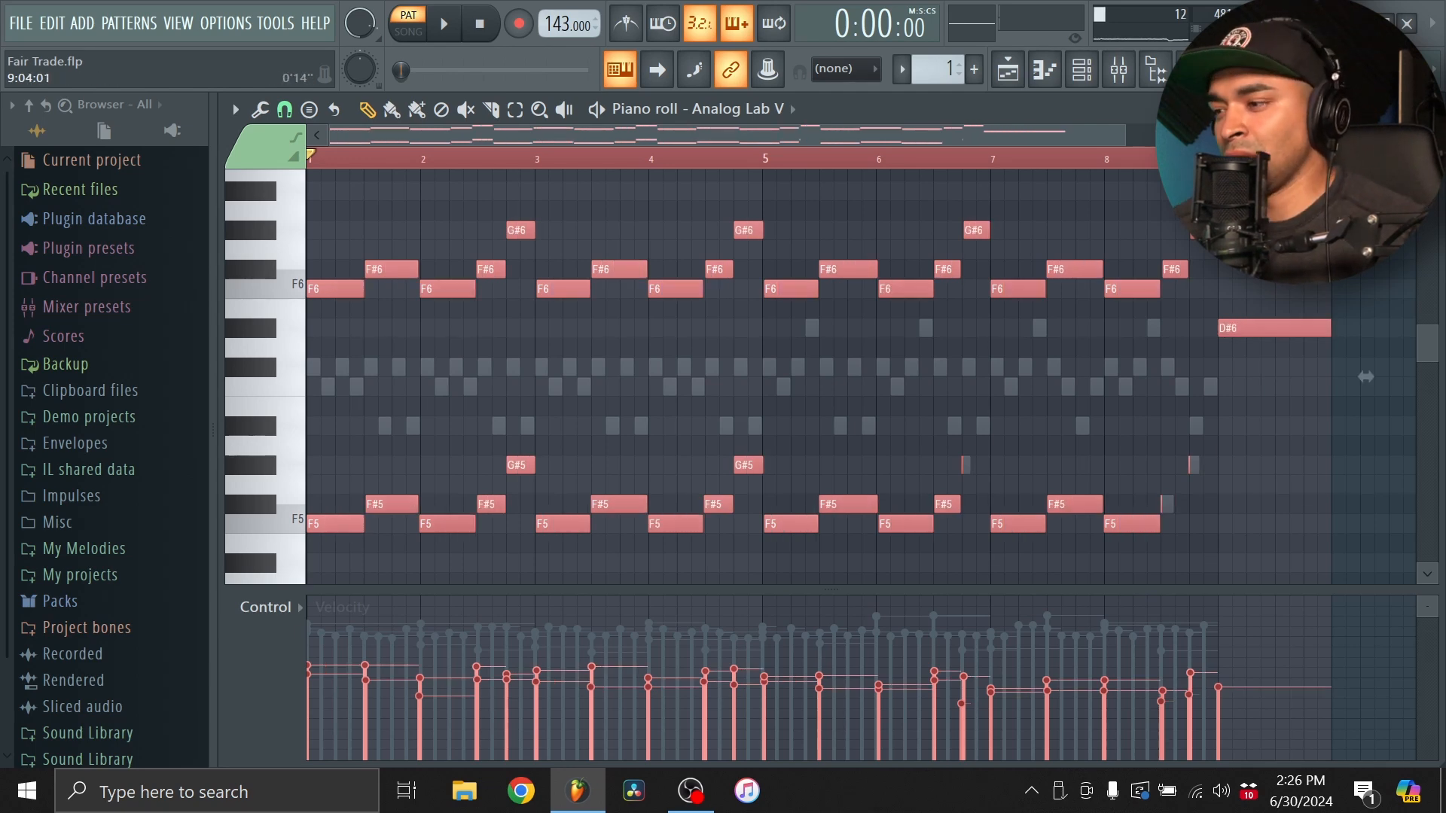
key("ctrl+z")
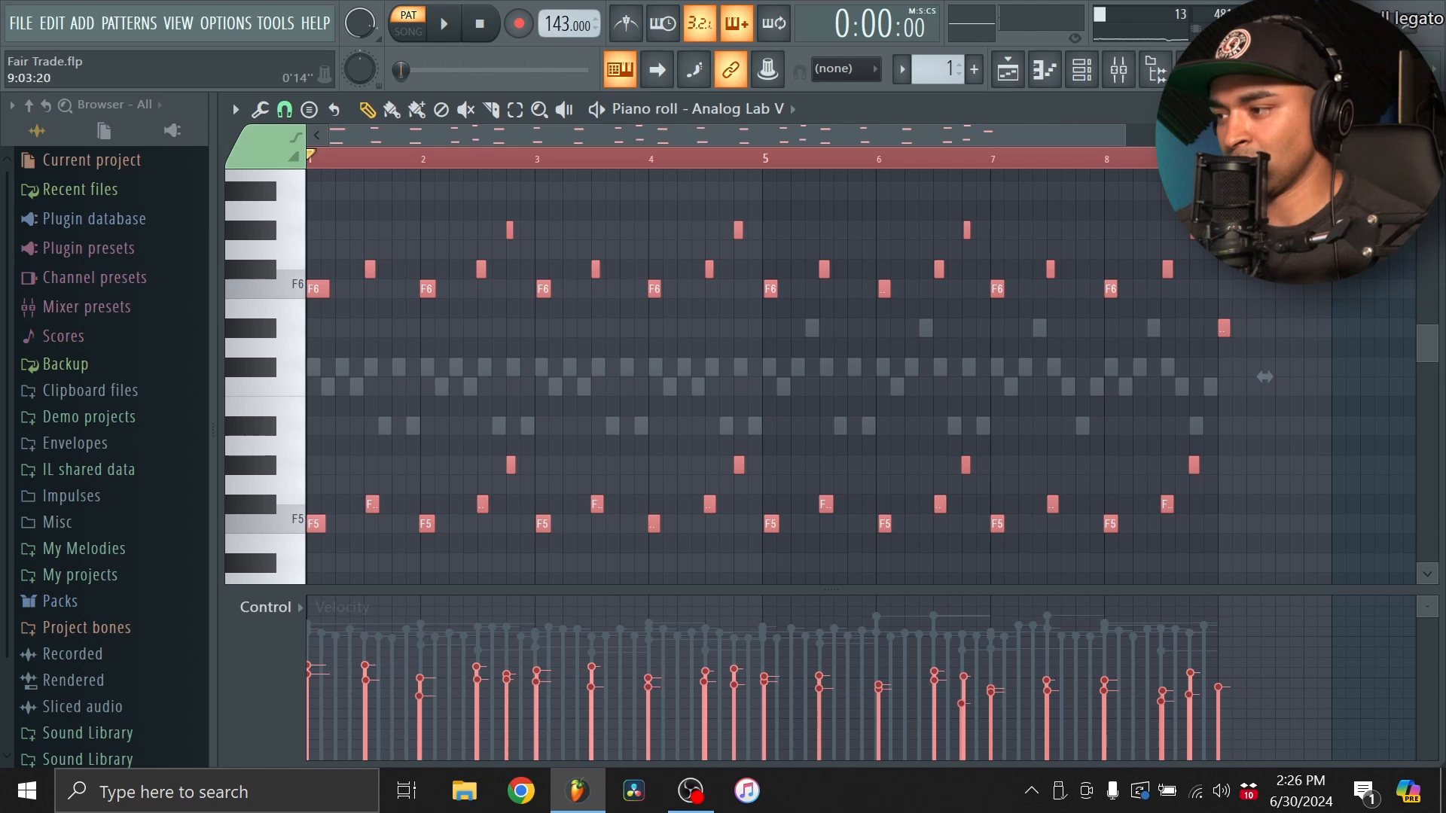
key("ctrl+d")
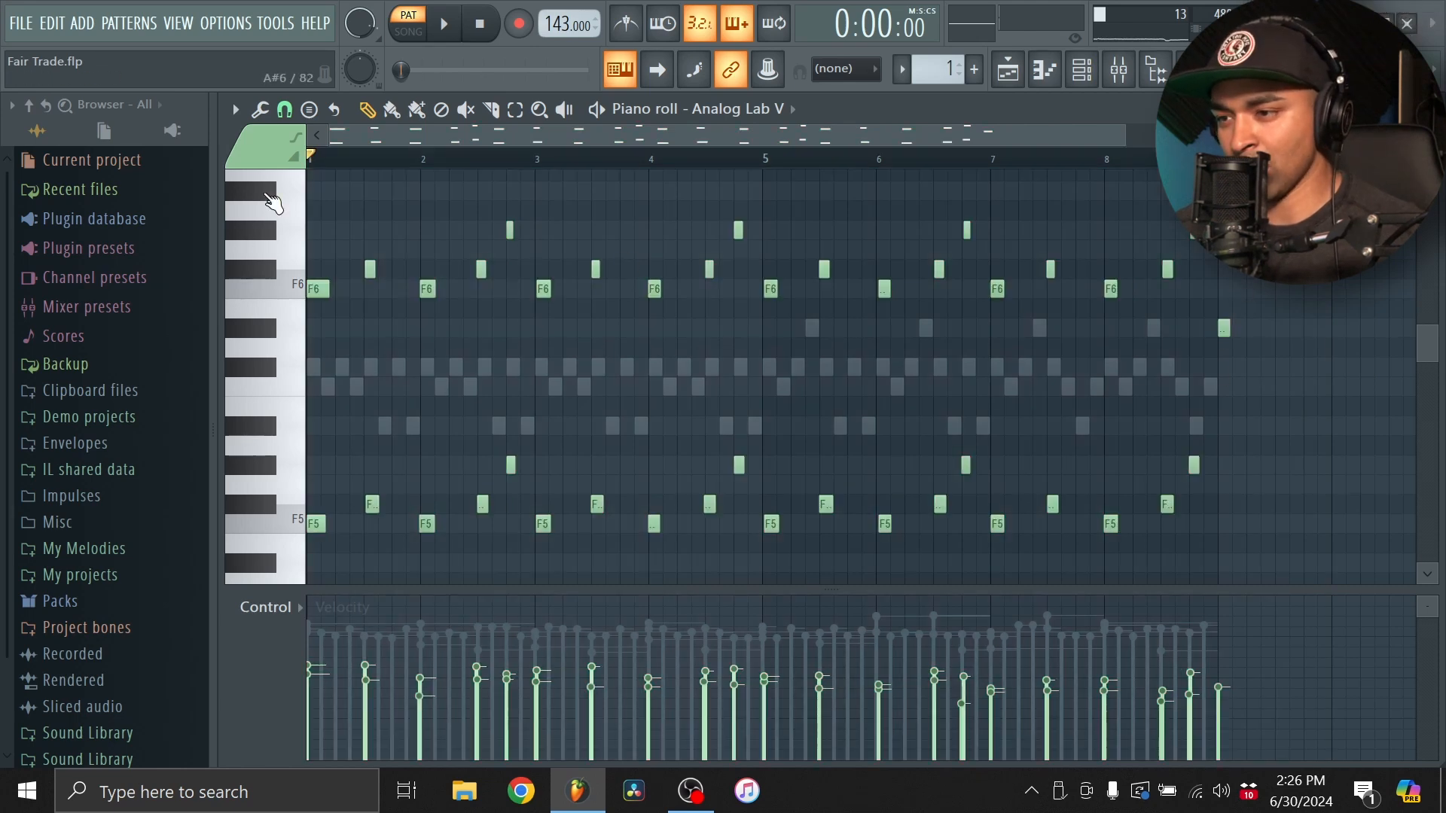
Quantize all Analog Lab V notes to the grid and lengthen them with quick legato.
left_click(284, 110)
left_click(309, 300)
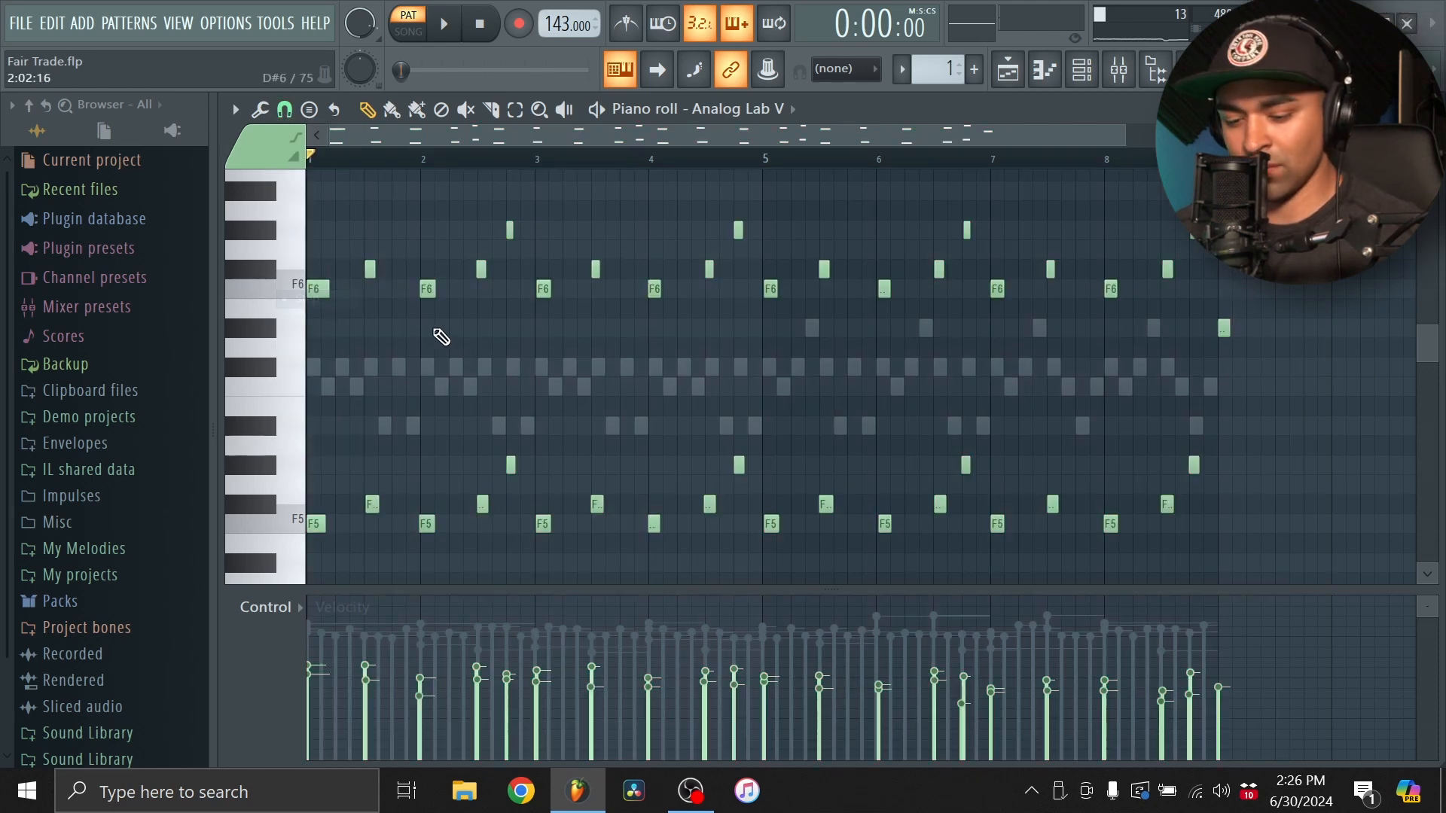
key("ctrl+a")
key("ctrl+q")
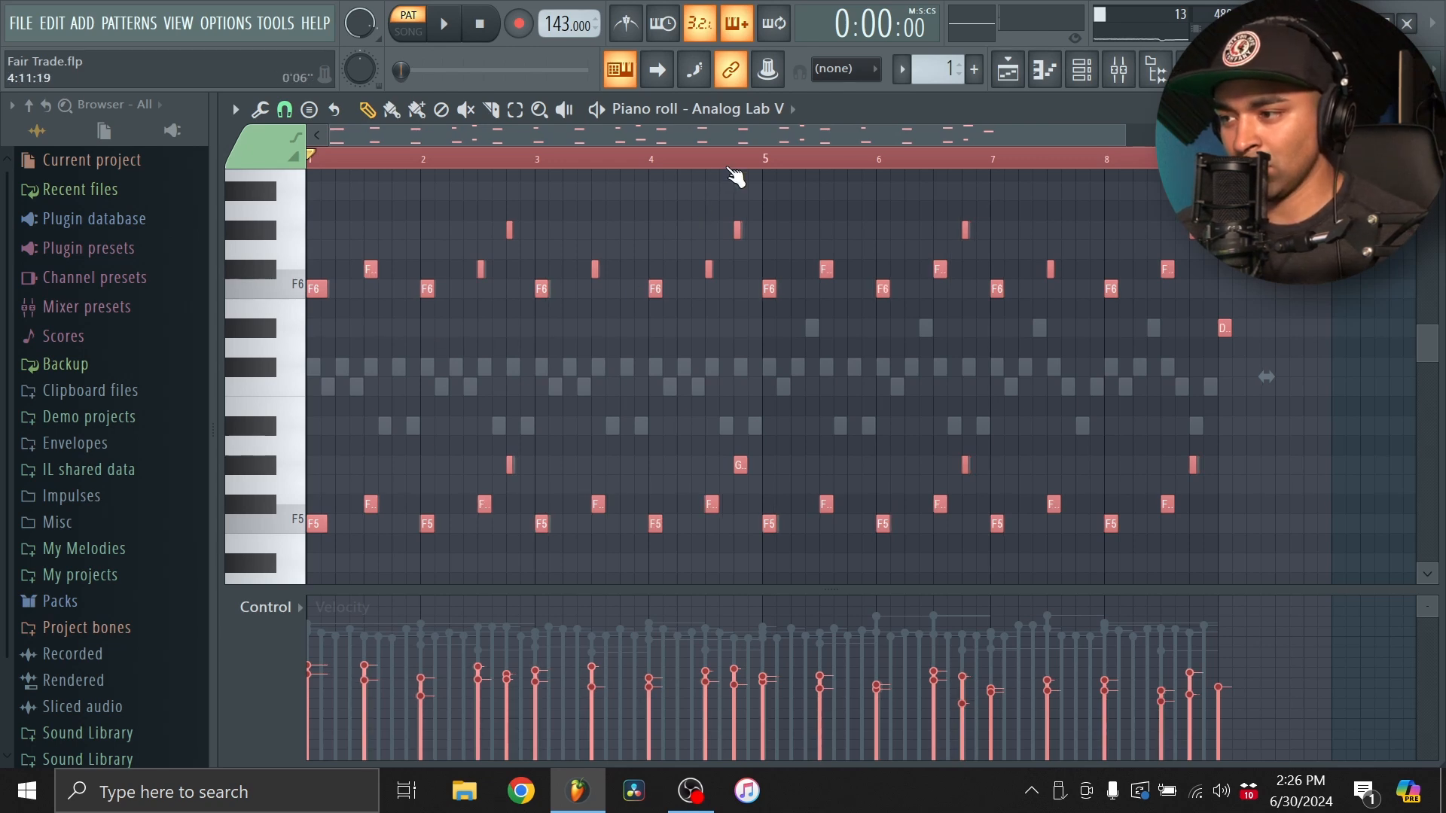
key("ctrl+l")
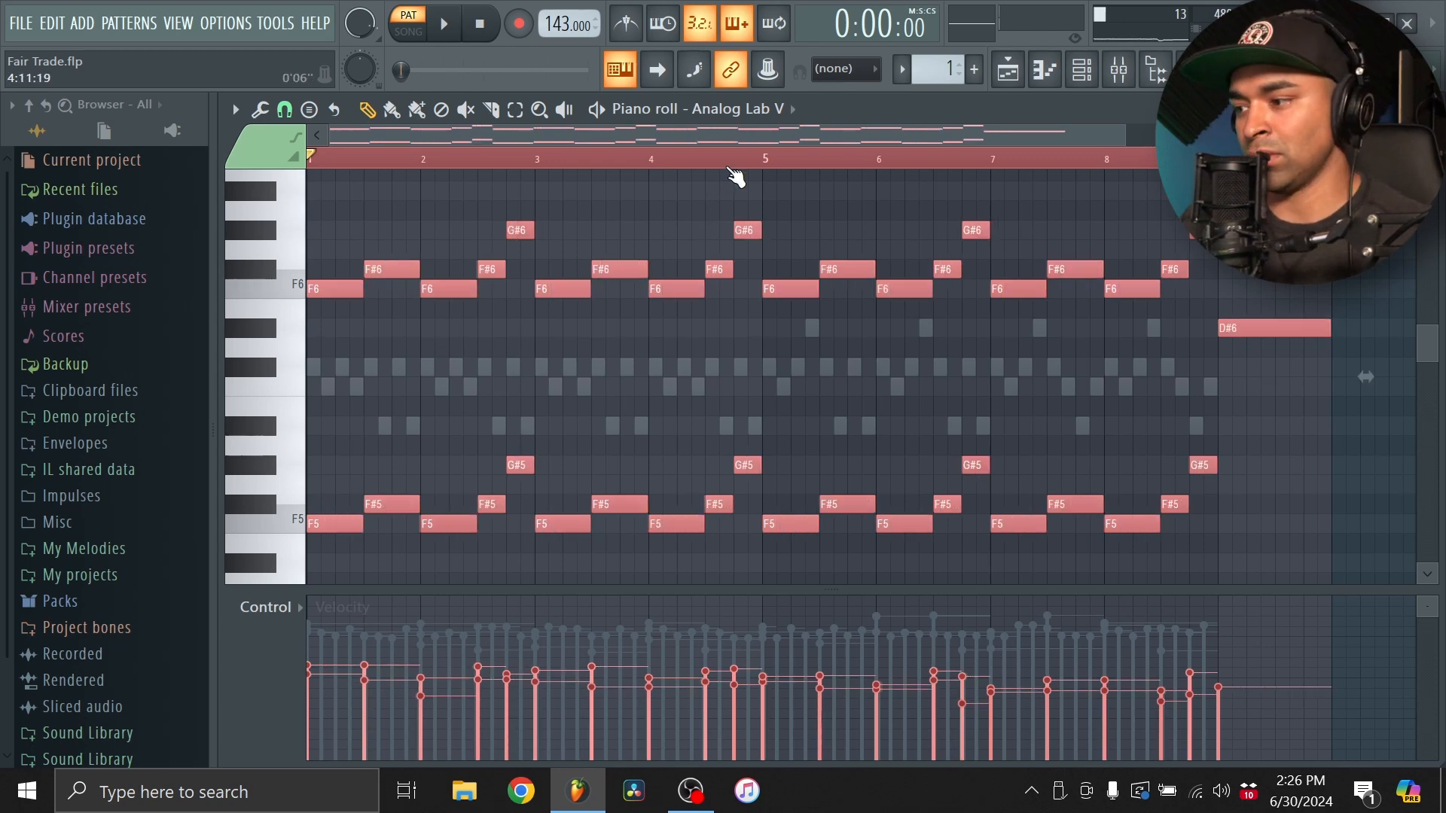
Delete only the long D#6 note at bar 9, keeping the last G#5 note in bar 8.
left_click(881, 162, "ctrl")
right_click(1237, 329)
right_click(1208, 465)
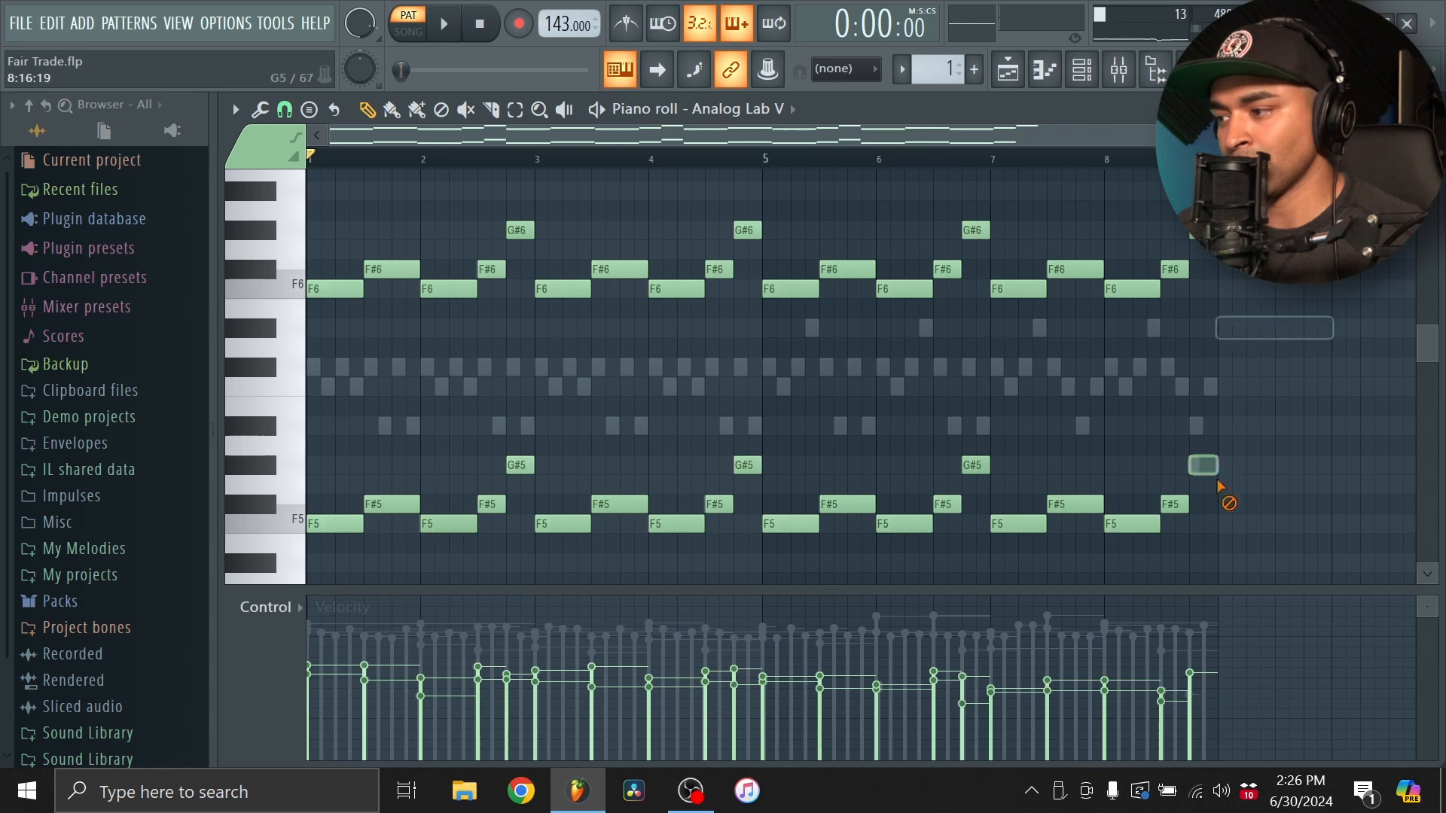
key("ctrl+z")
key("ctrl+z")
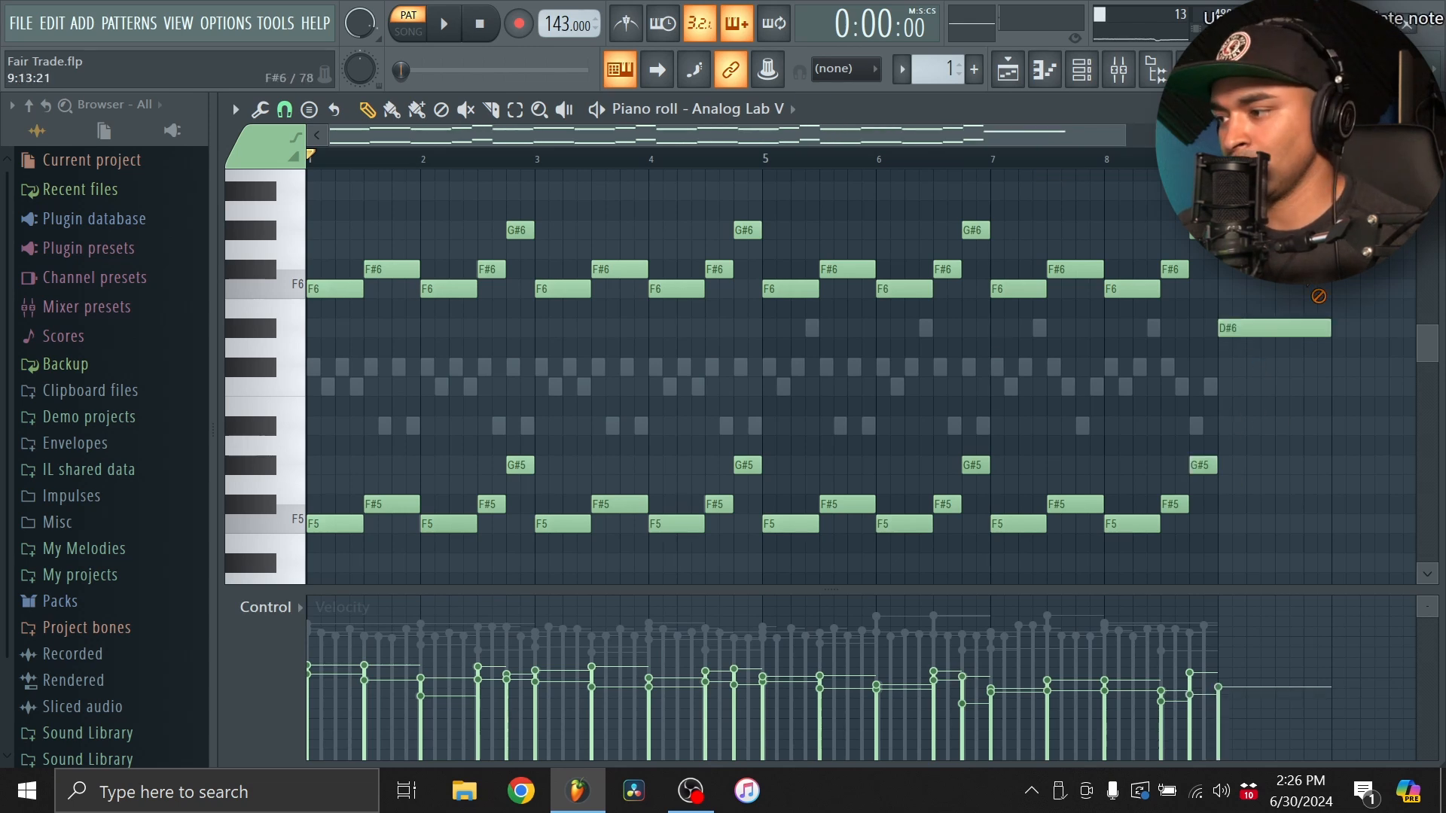
right_click(1302, 328)
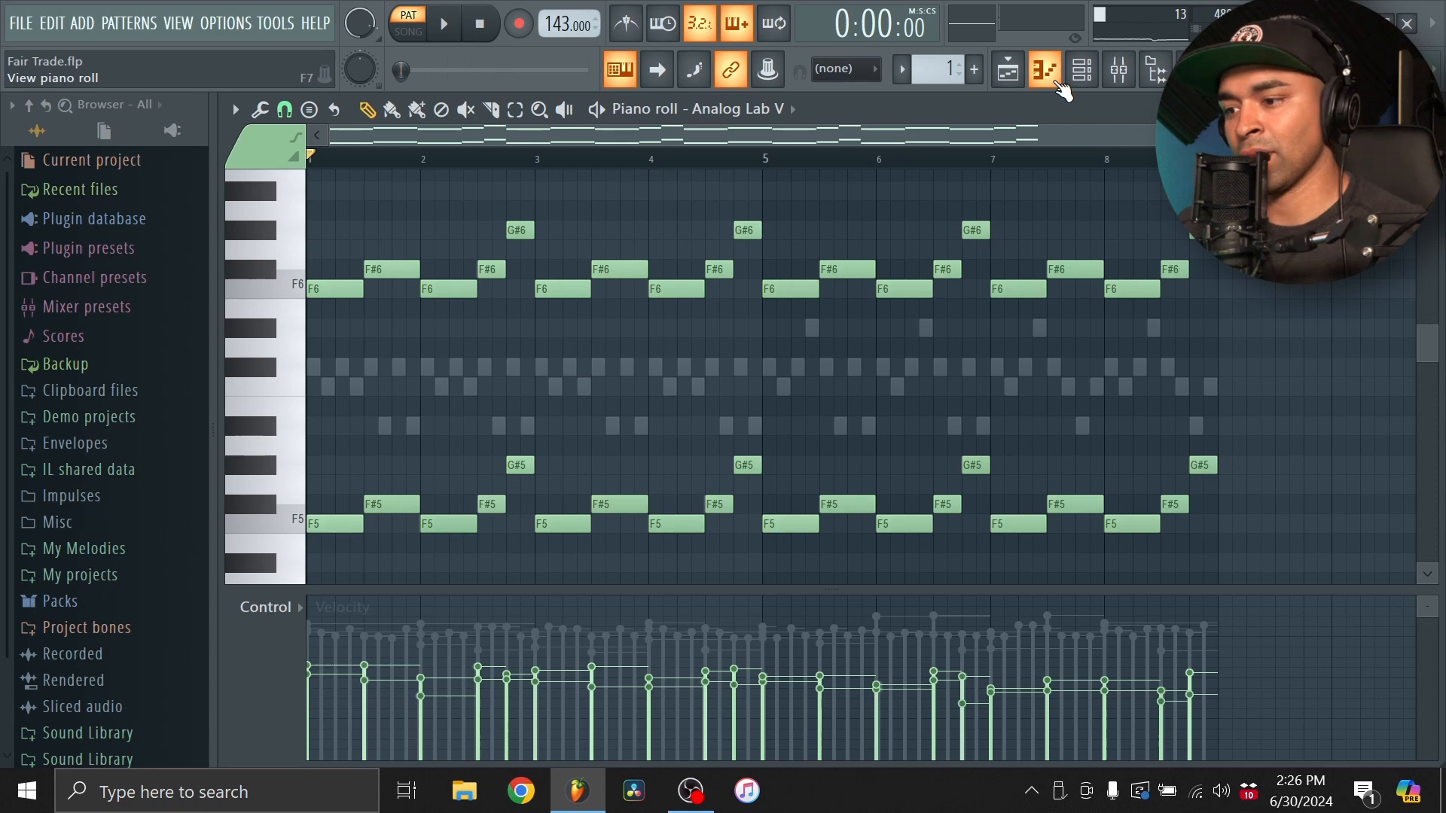
Open Analog Lab V from the channel rack and pick an ambient pad preset from its Pad list.
left_click(1082, 69)
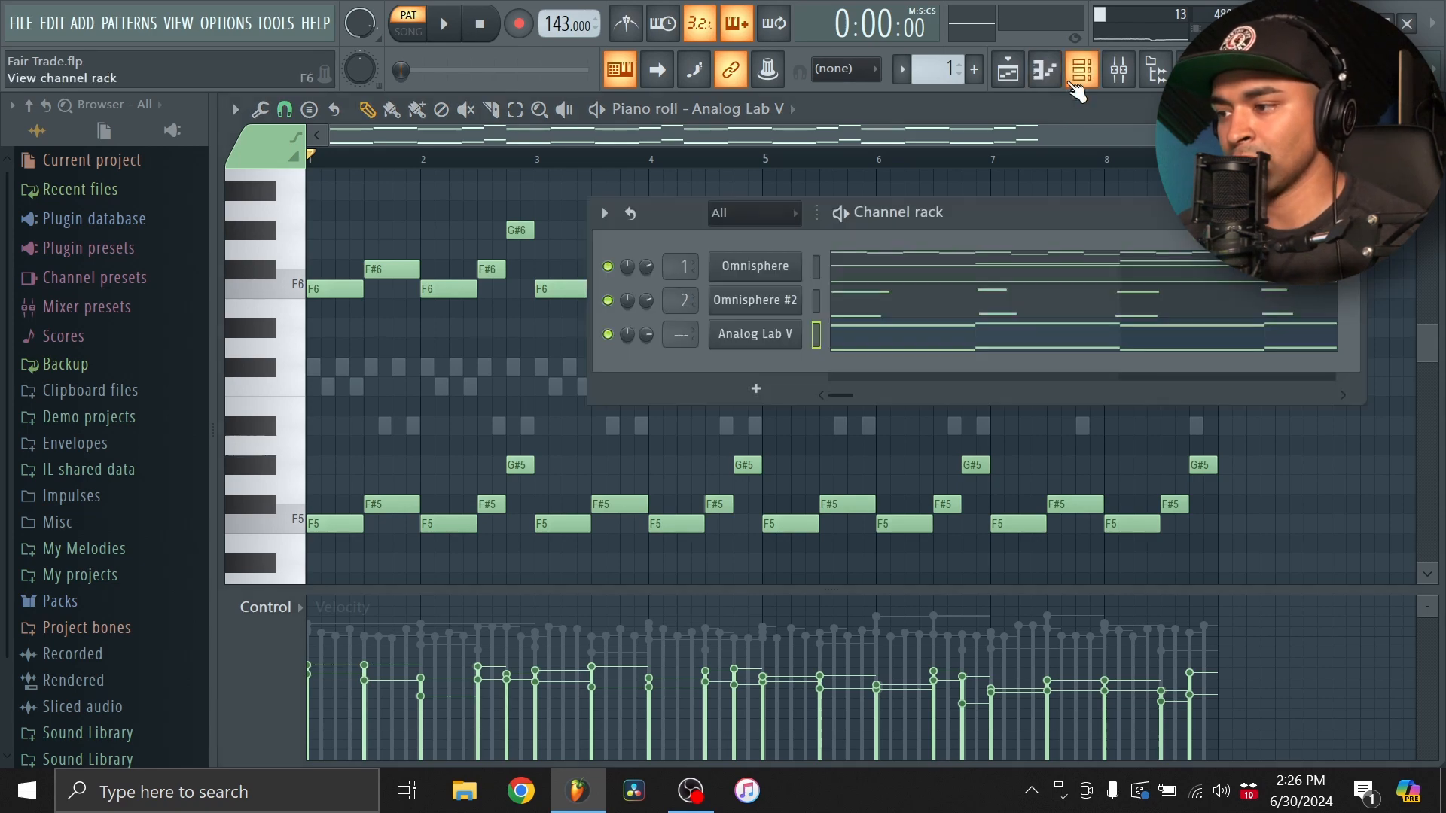
left_click(788, 345)
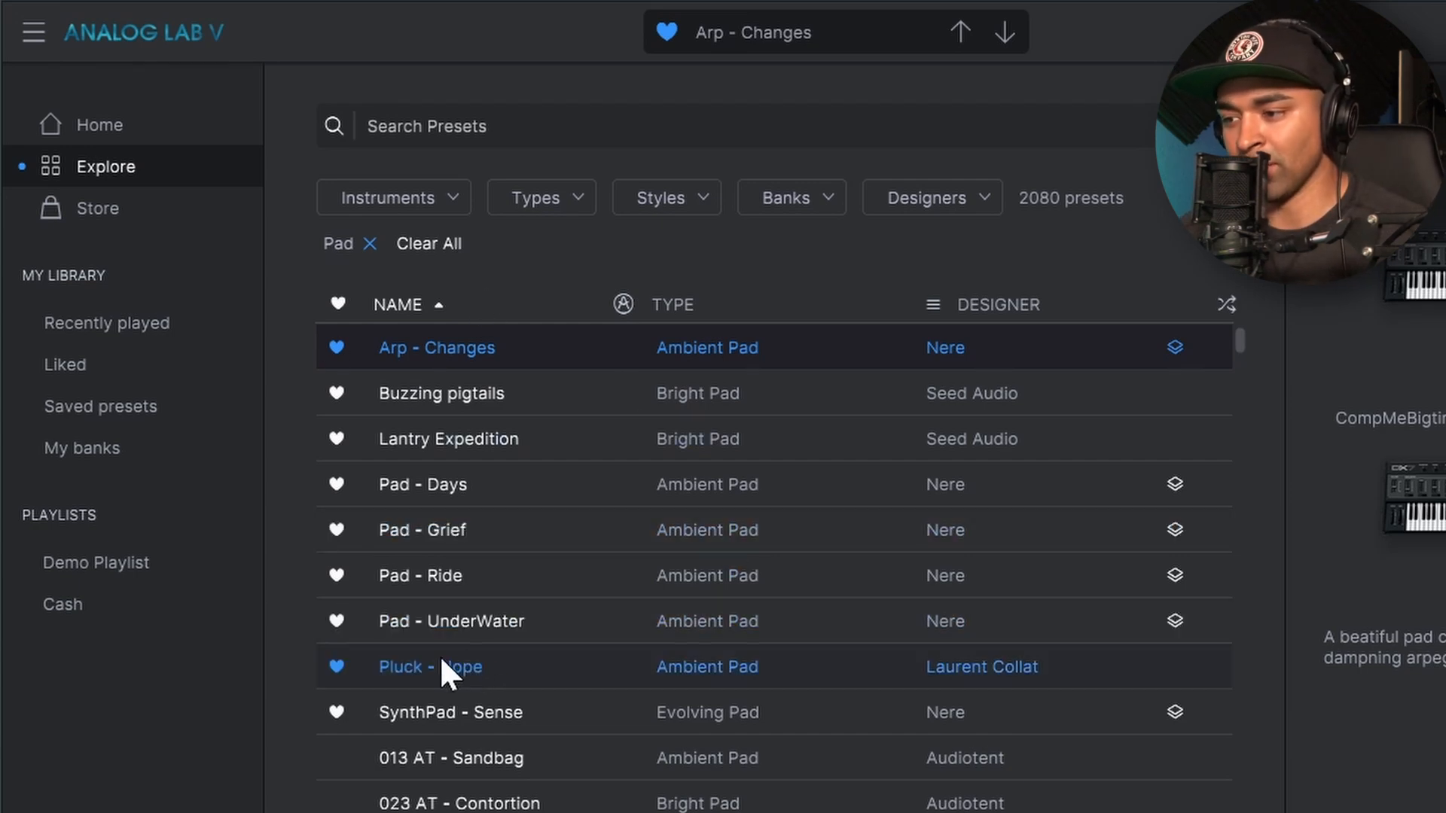
left_click(557, 639)
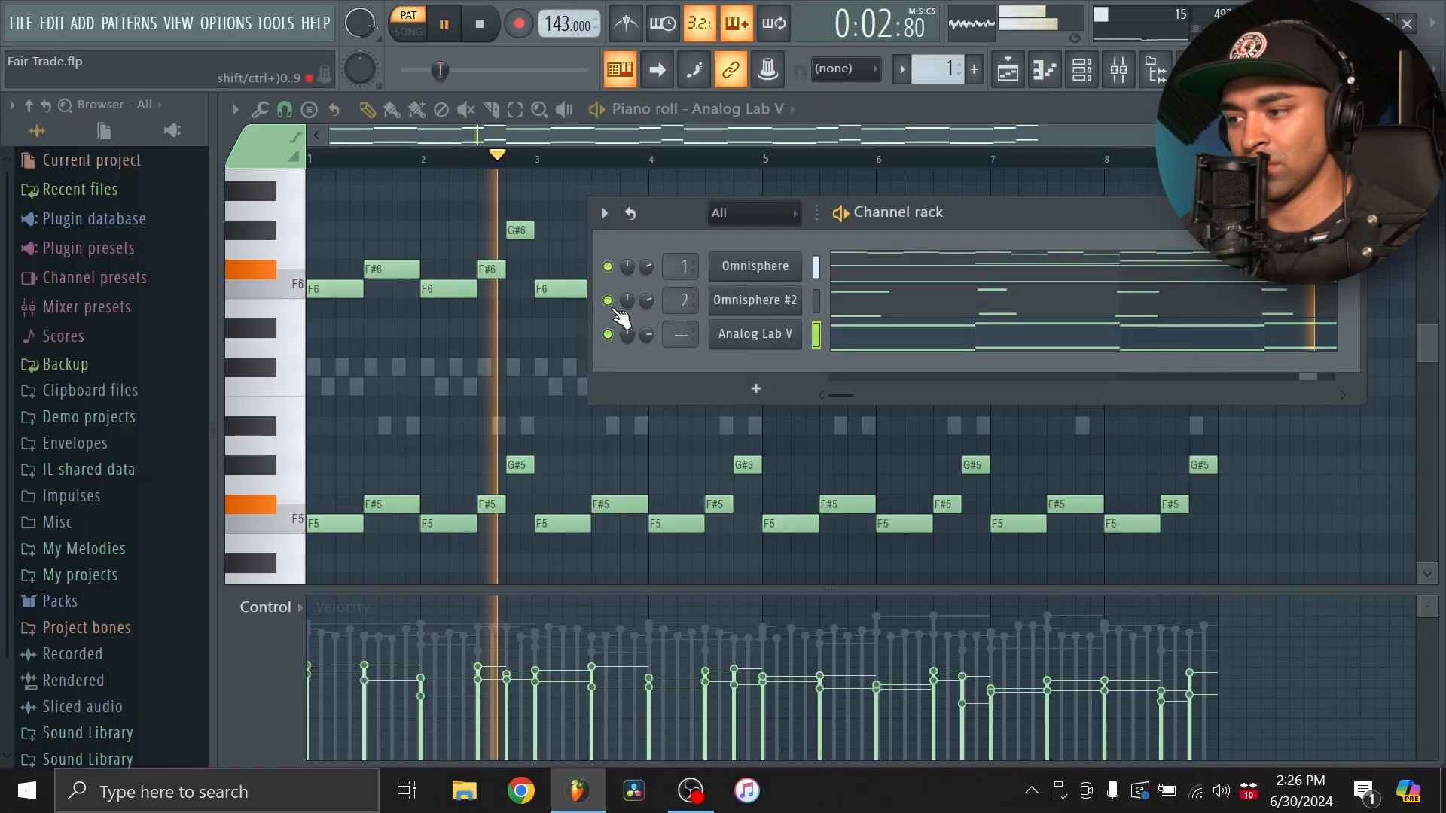
Mute the Omnisphere and Omnisphere #2 channels during playback and close the channel rack.
left_click(608, 267)
left_click(607, 301)
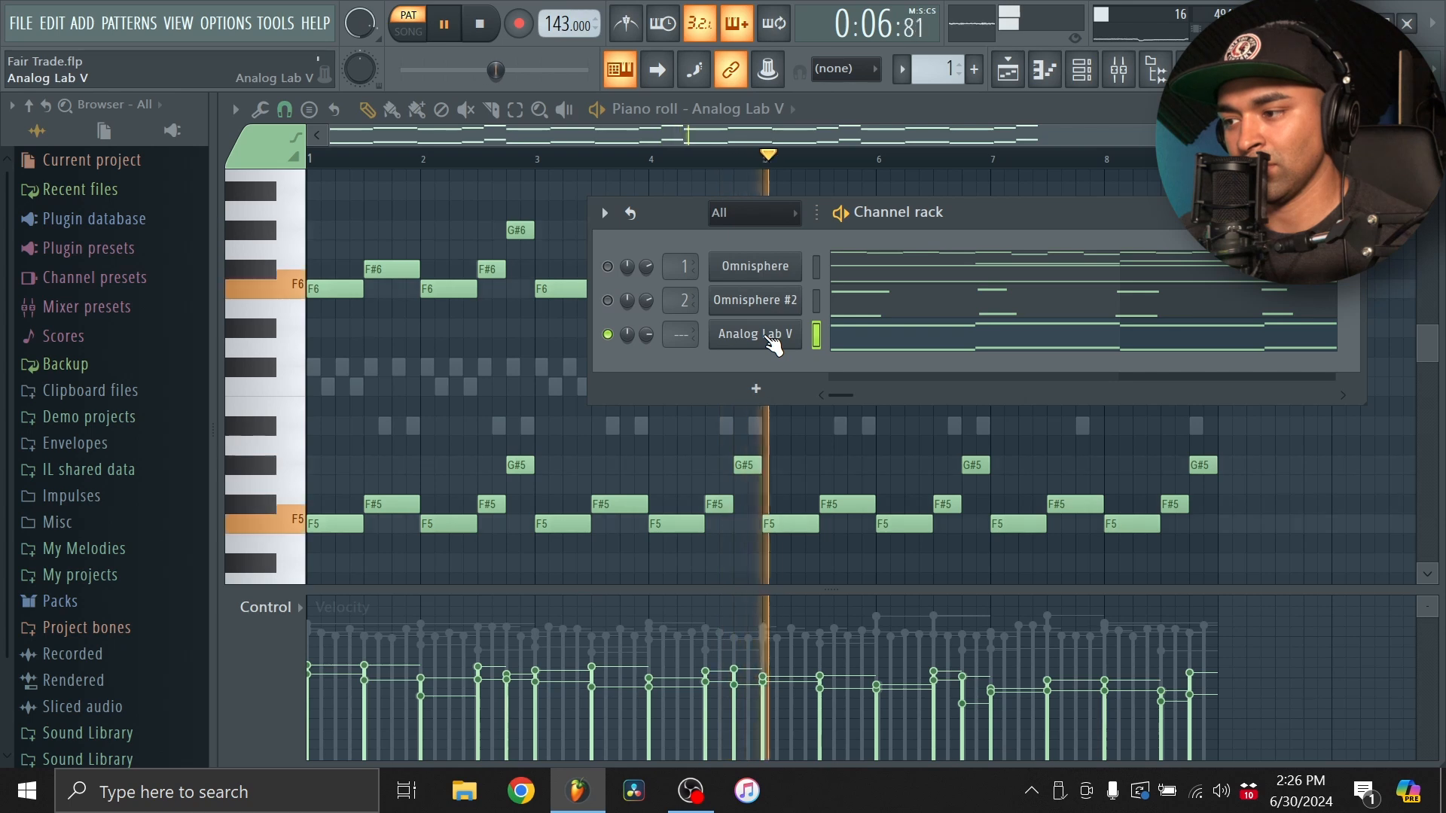
left_click(1086, 76)
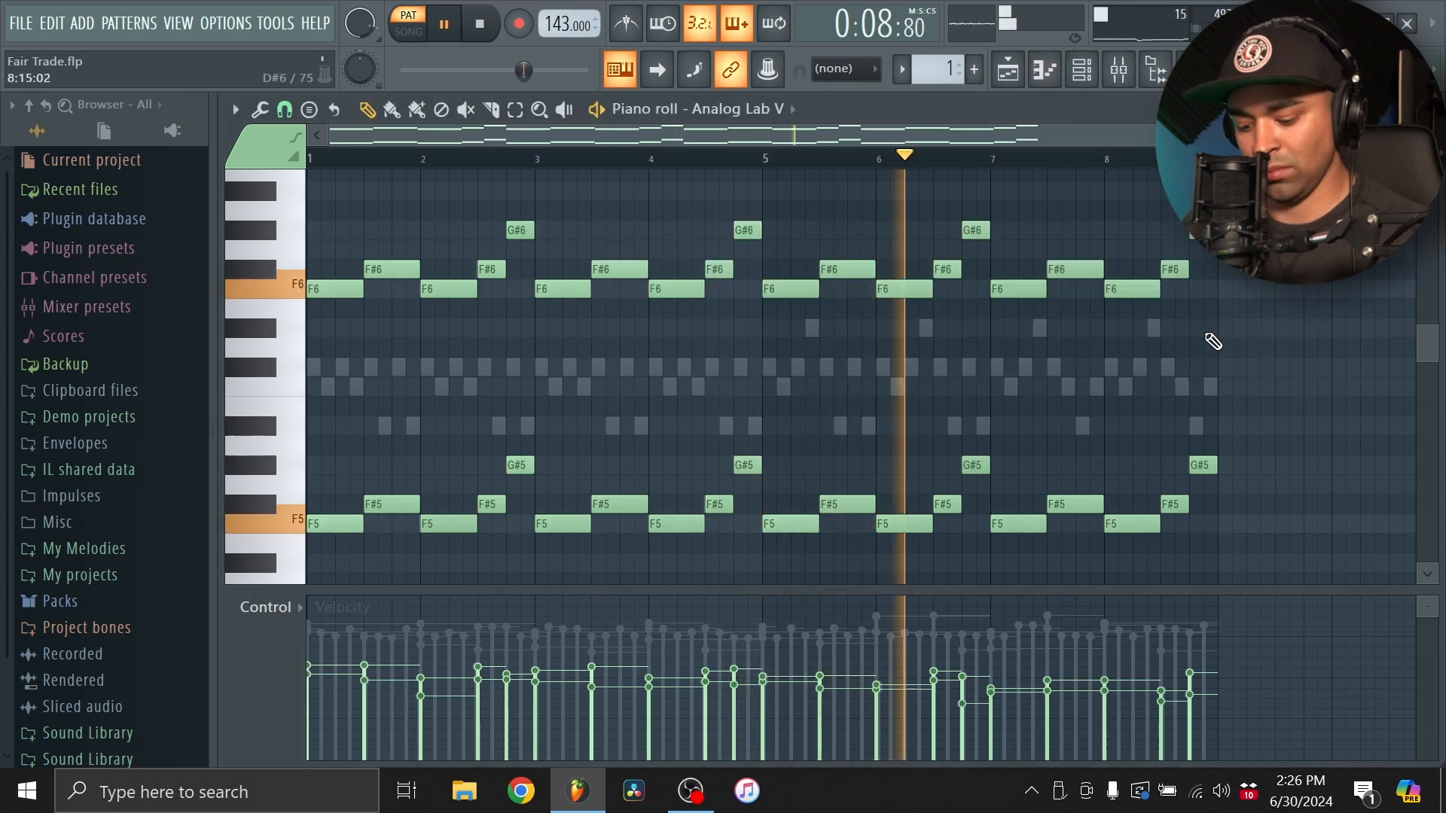
Transpose all Analog Lab V notes up one octave and restart playback from the beginning.
key("ctrl+Up")
key("space")
key("space")
scroll(1215, 360, "up", 4)
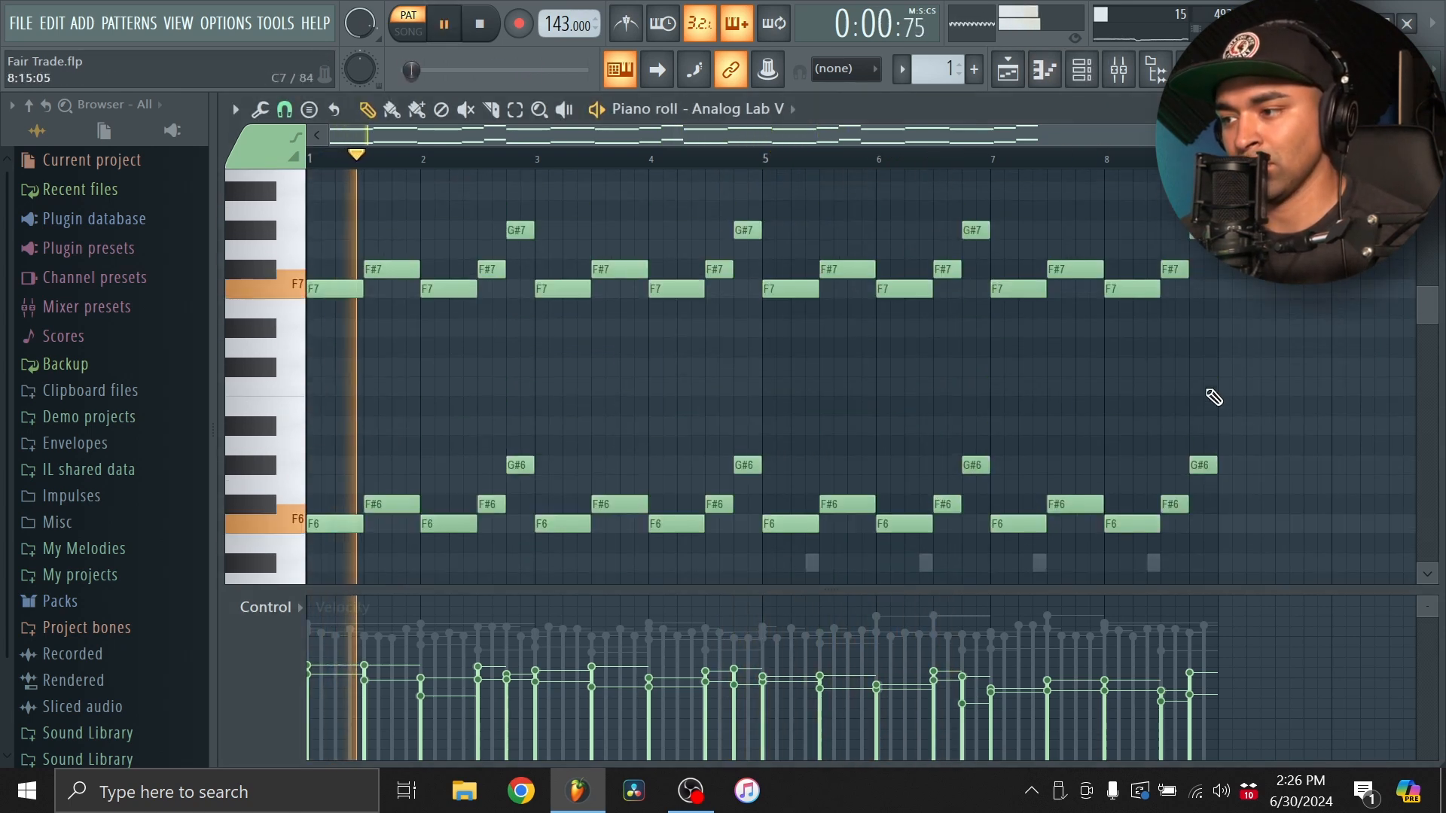
Route the Analog Lab V channel to mixer track 3 and open the mixer.
left_click(1081, 70)
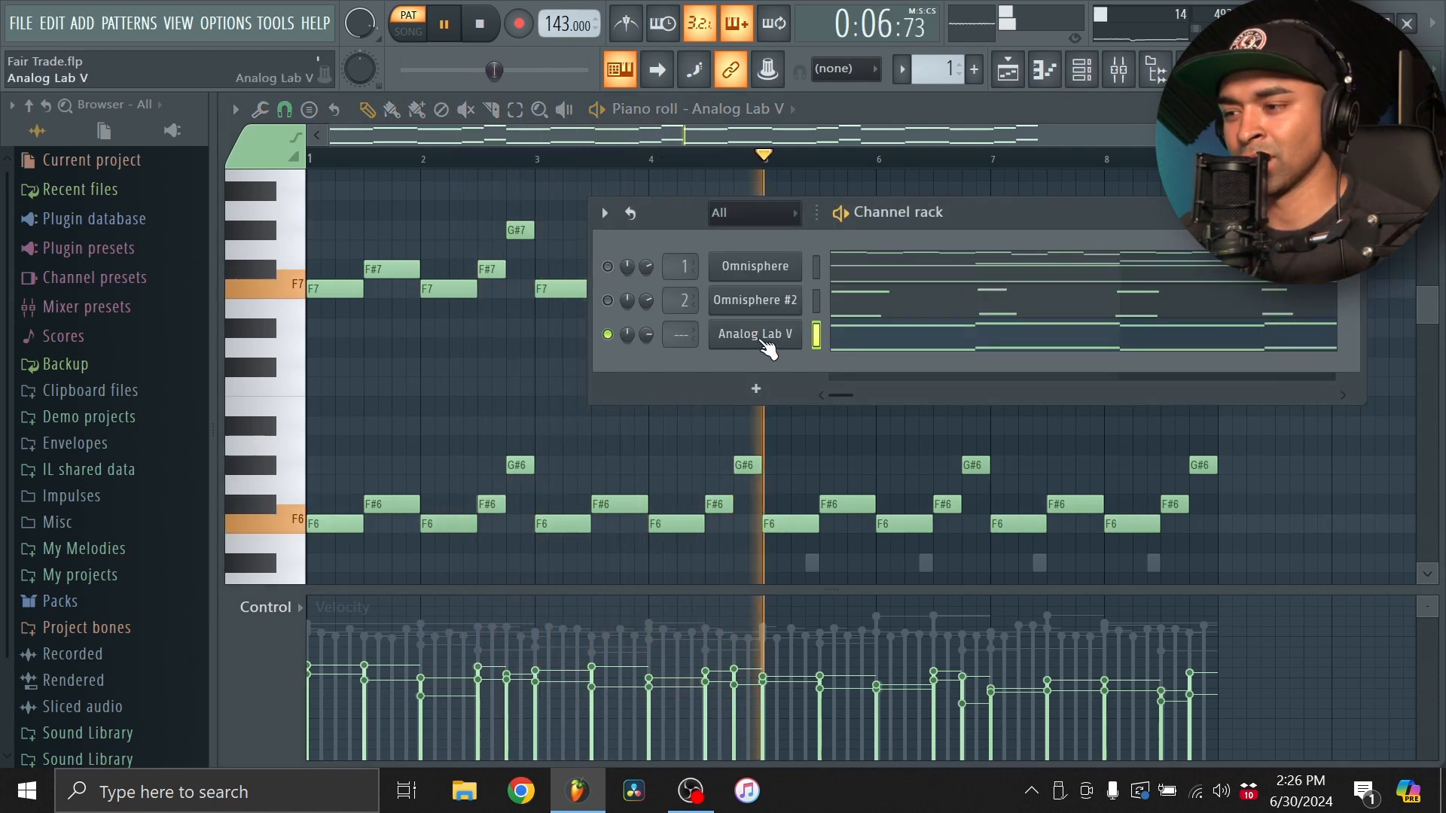
left_click_drag(681, 336, 681, 316)
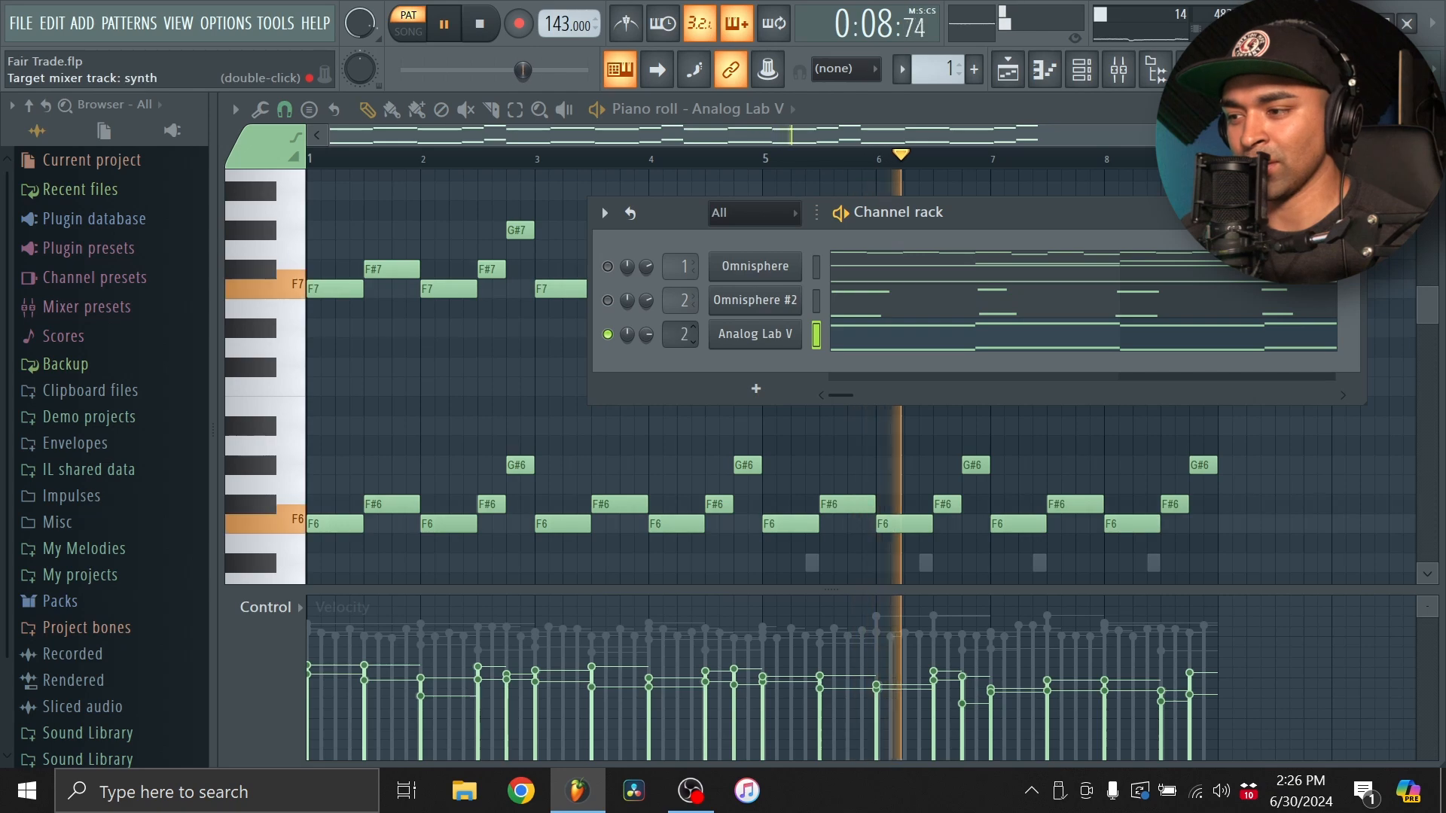
key("F9")
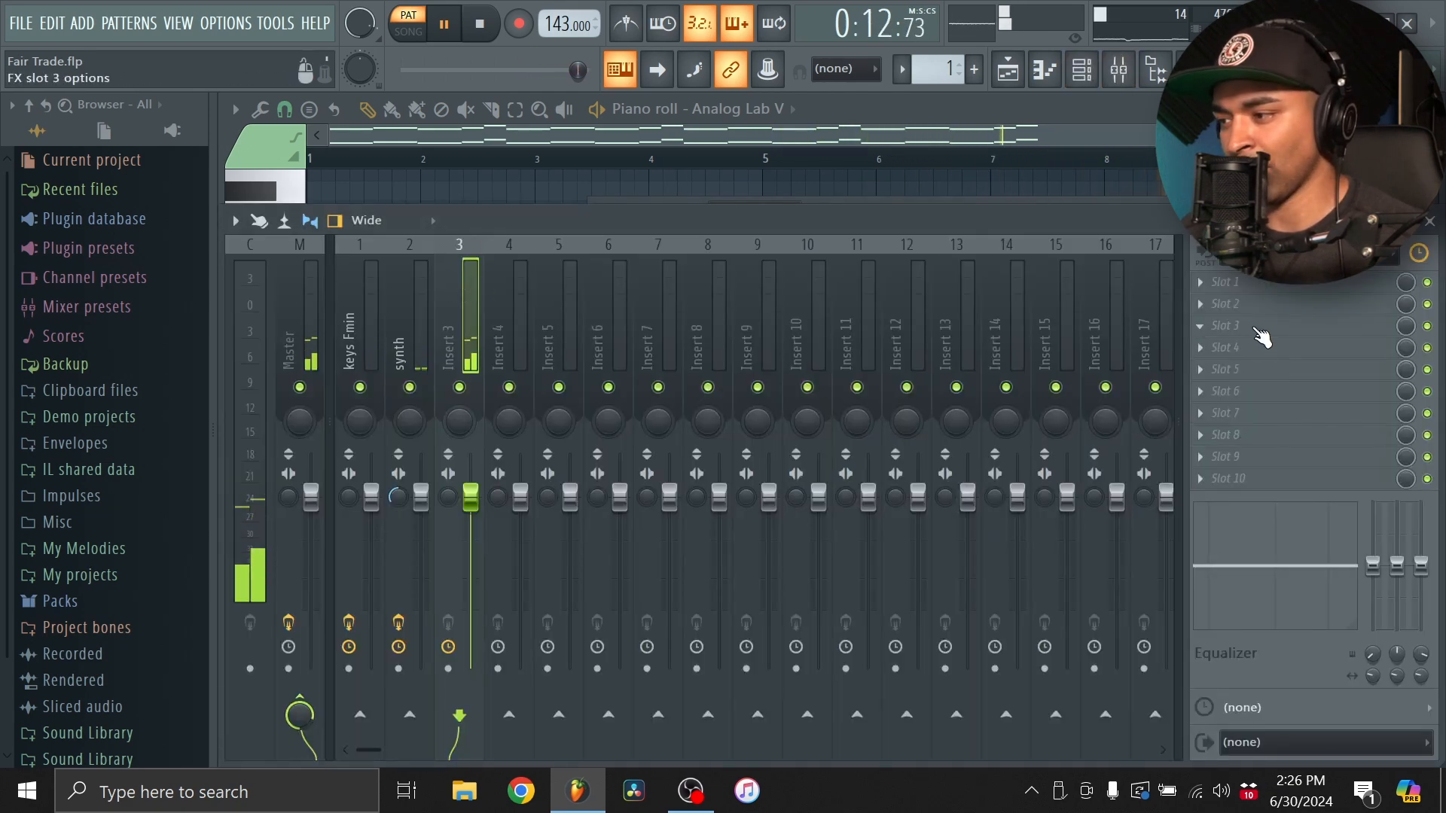
Load Fruity Parametric EQ 2 in slot 3 of Insert 3, cut the lows with band 1 and boost band 6 around 6.9 kHz.
left_click(1261, 331)
left_click(926, 238)
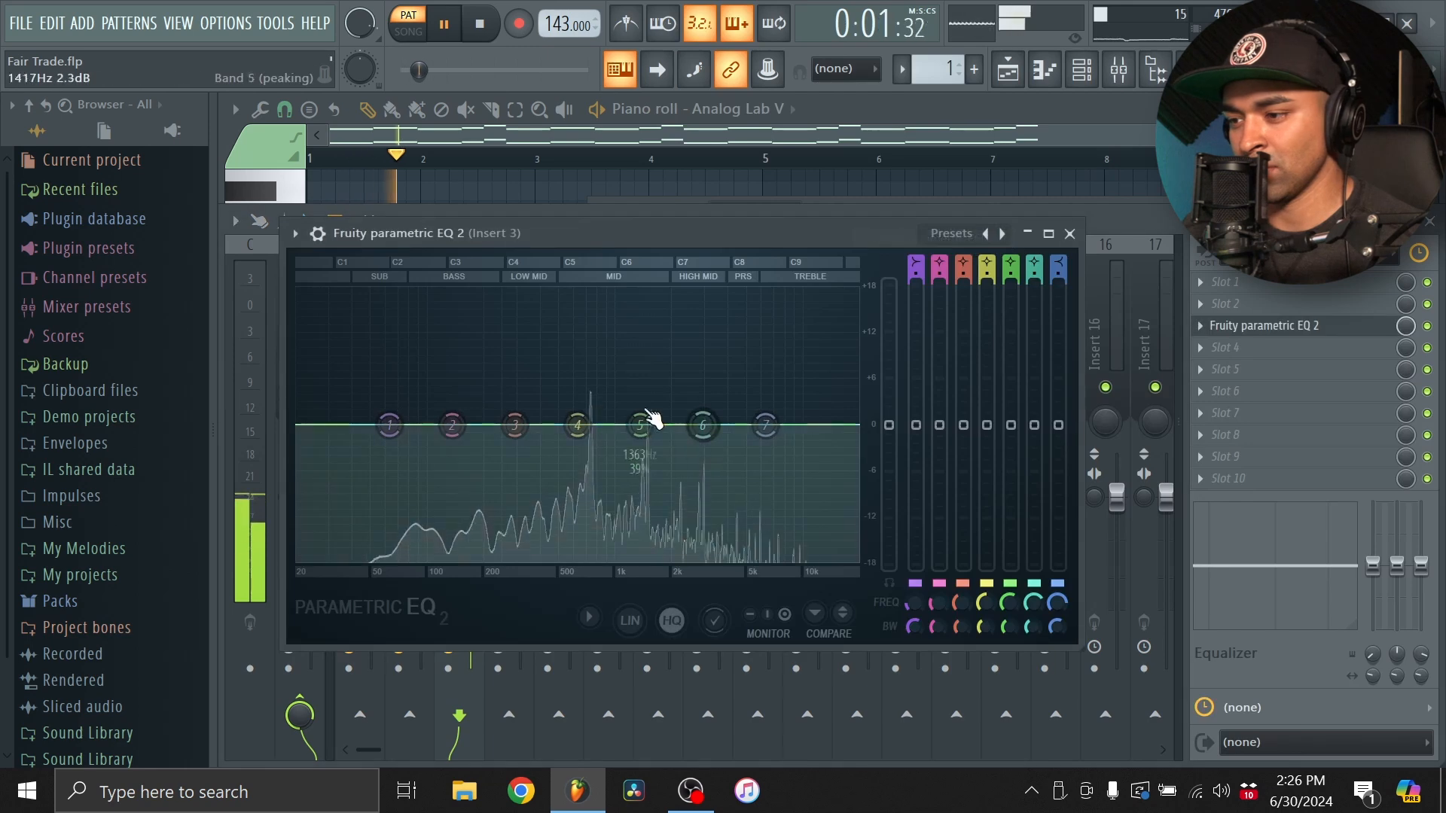
left_click_drag(393, 420, 408, 506)
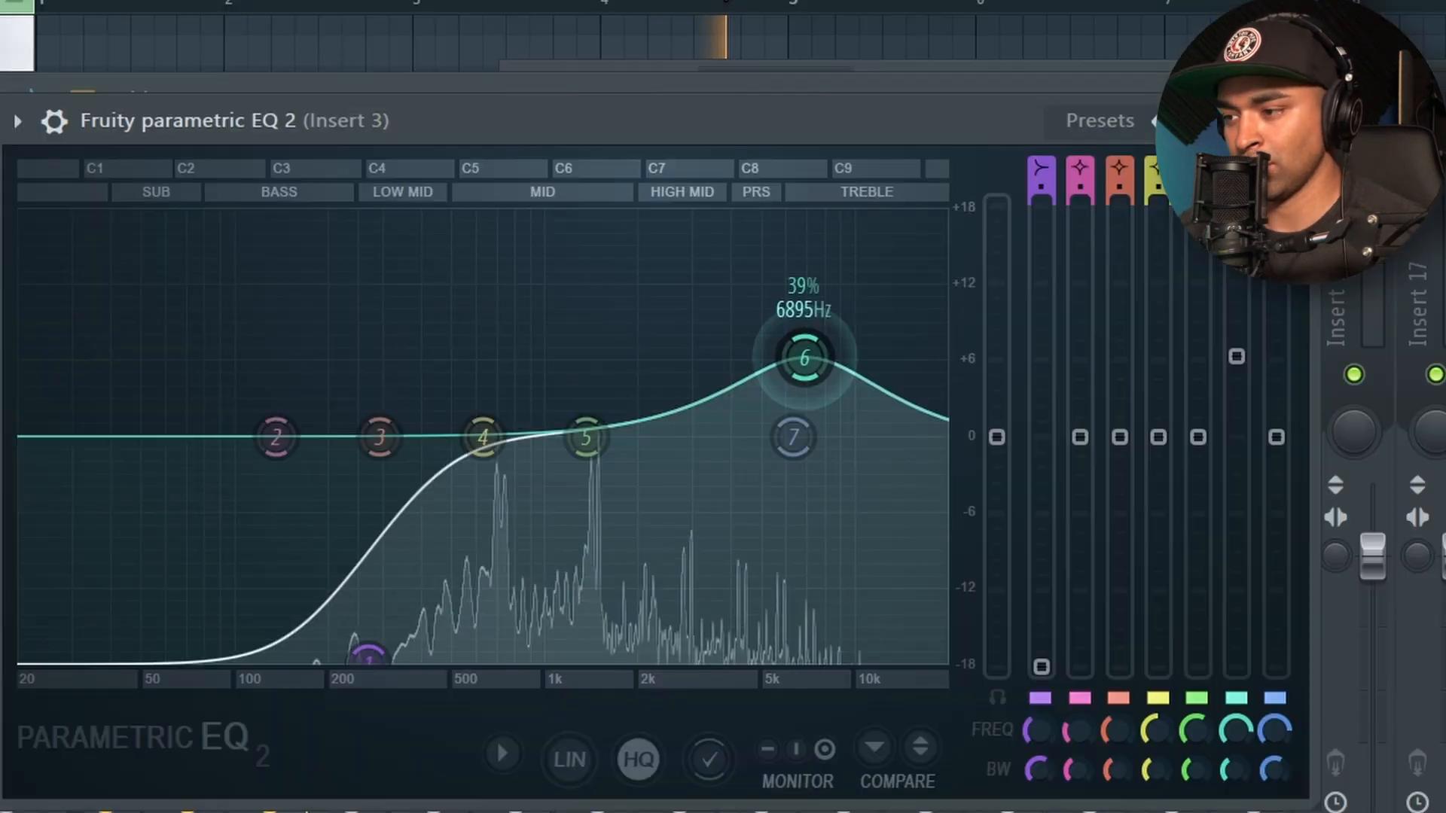
left_click_drag(772, 377, 799, 295)
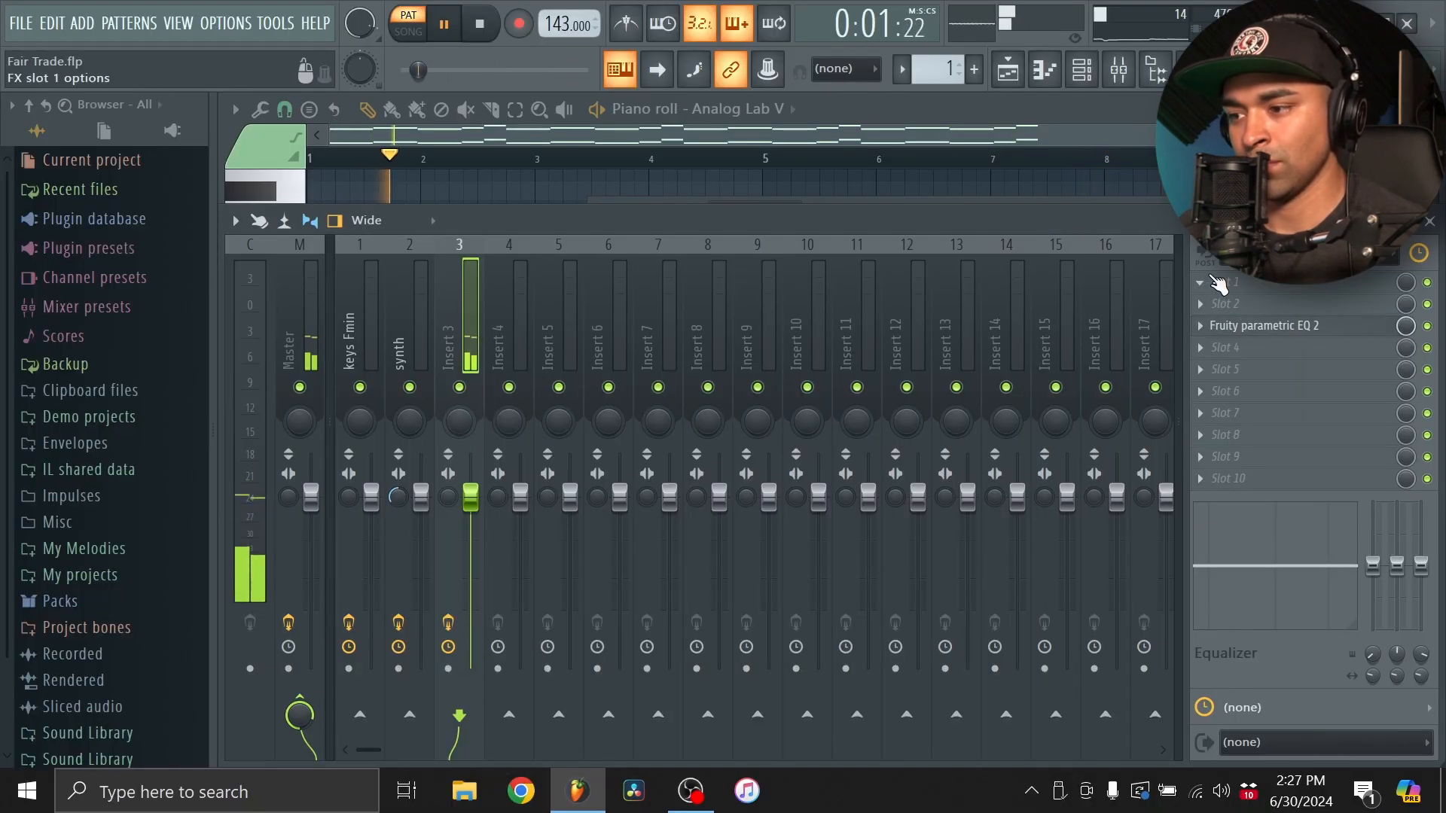
Stop playback, load Fruity Reeverb 2 in slot 1 of Insert 3 and raise its wet level.
key("space")
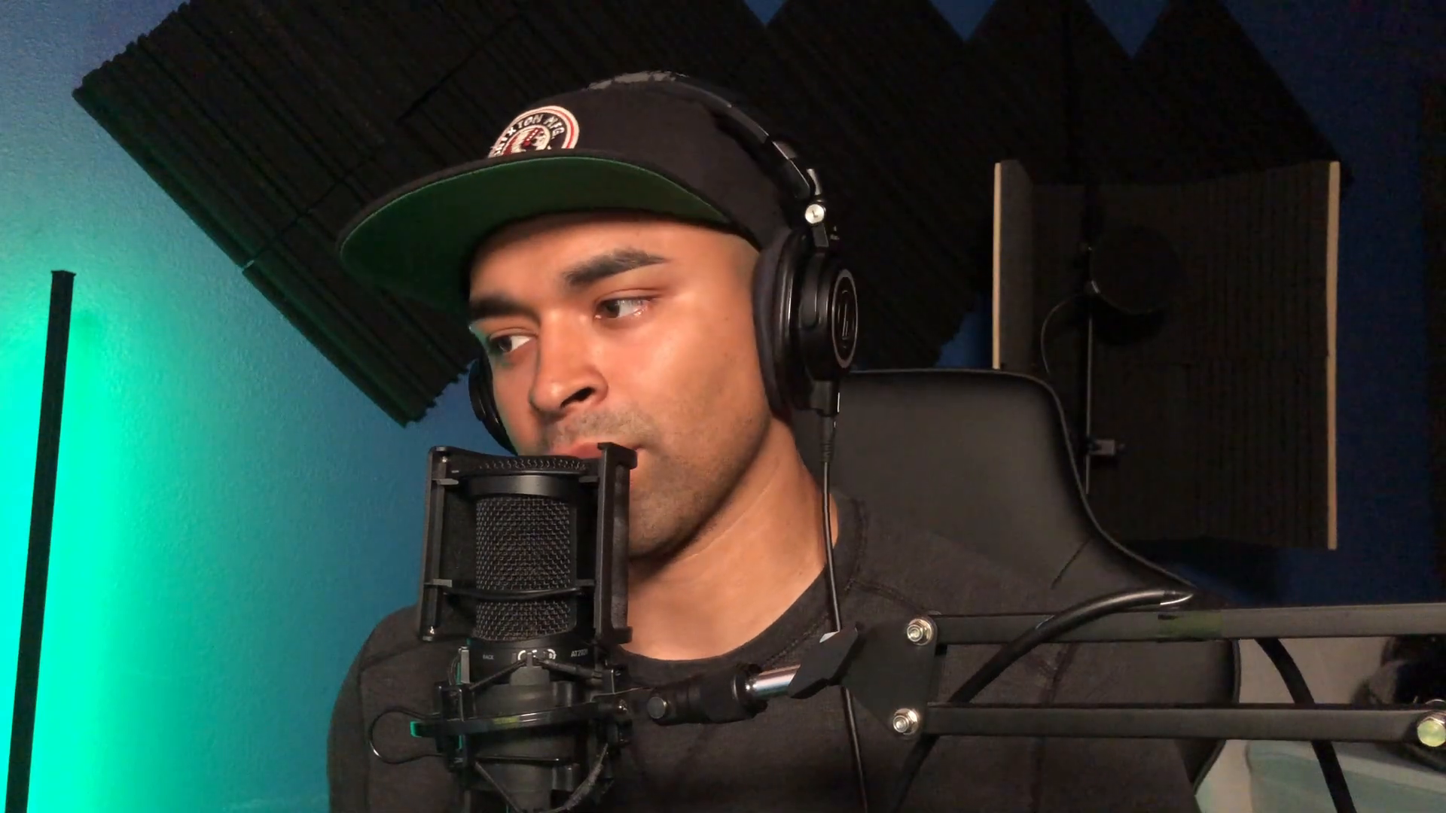
left_click(1218, 283)
mouse_move(1235, 305)
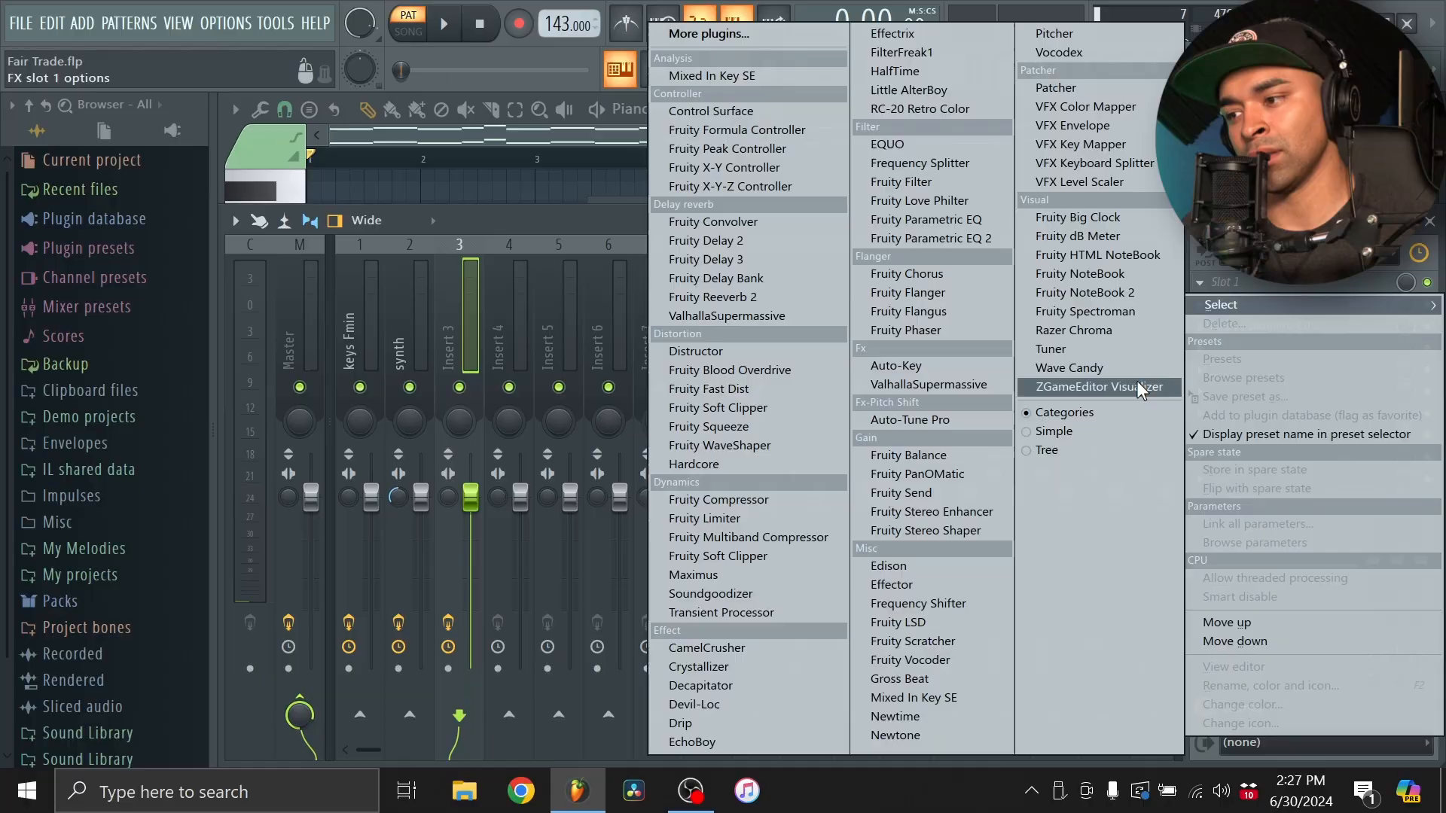
left_click(712, 297)
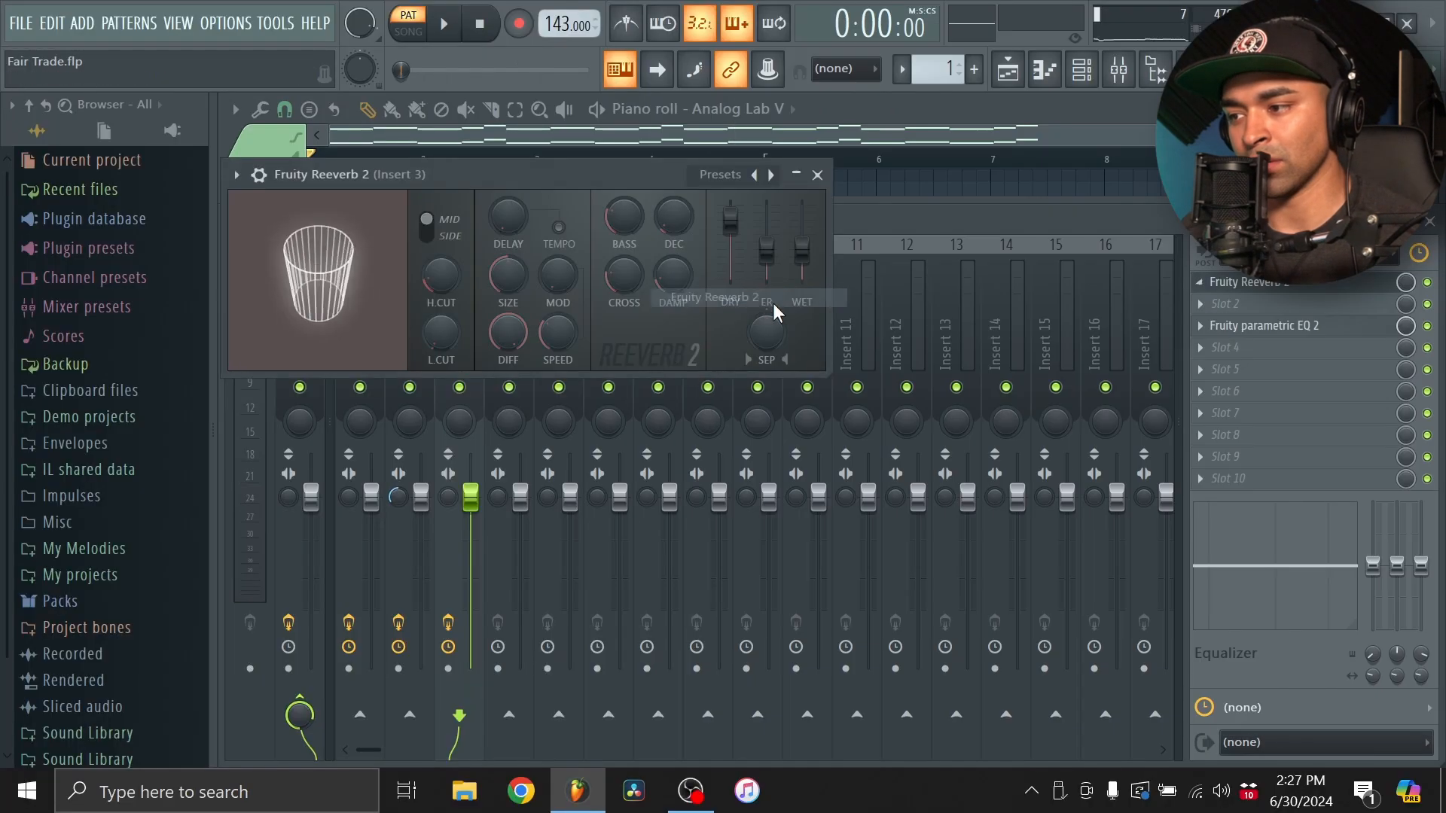
left_click_drag(484, 177, 677, 232)
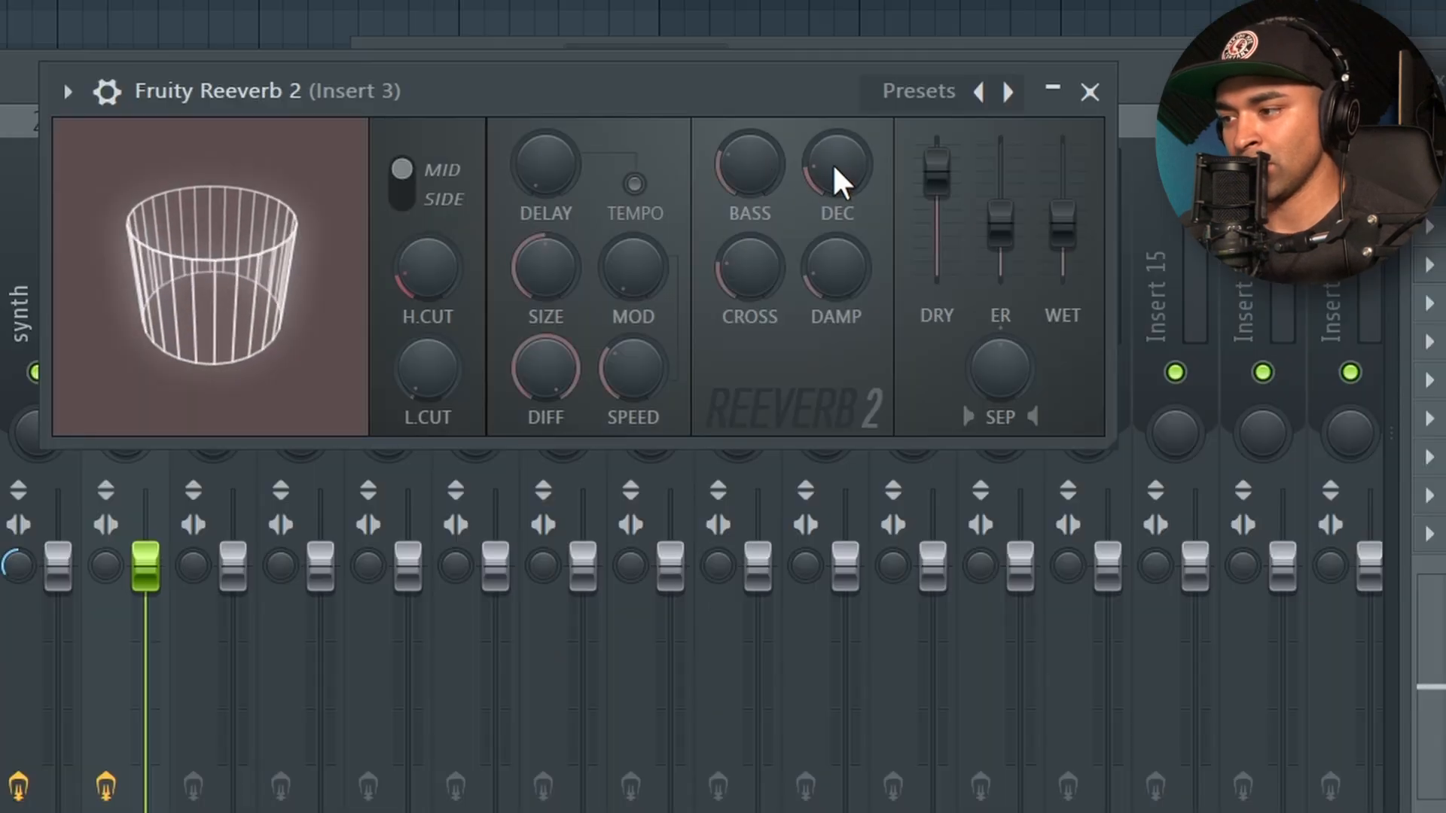
left_click_drag(1051, 220, 1062, 202)
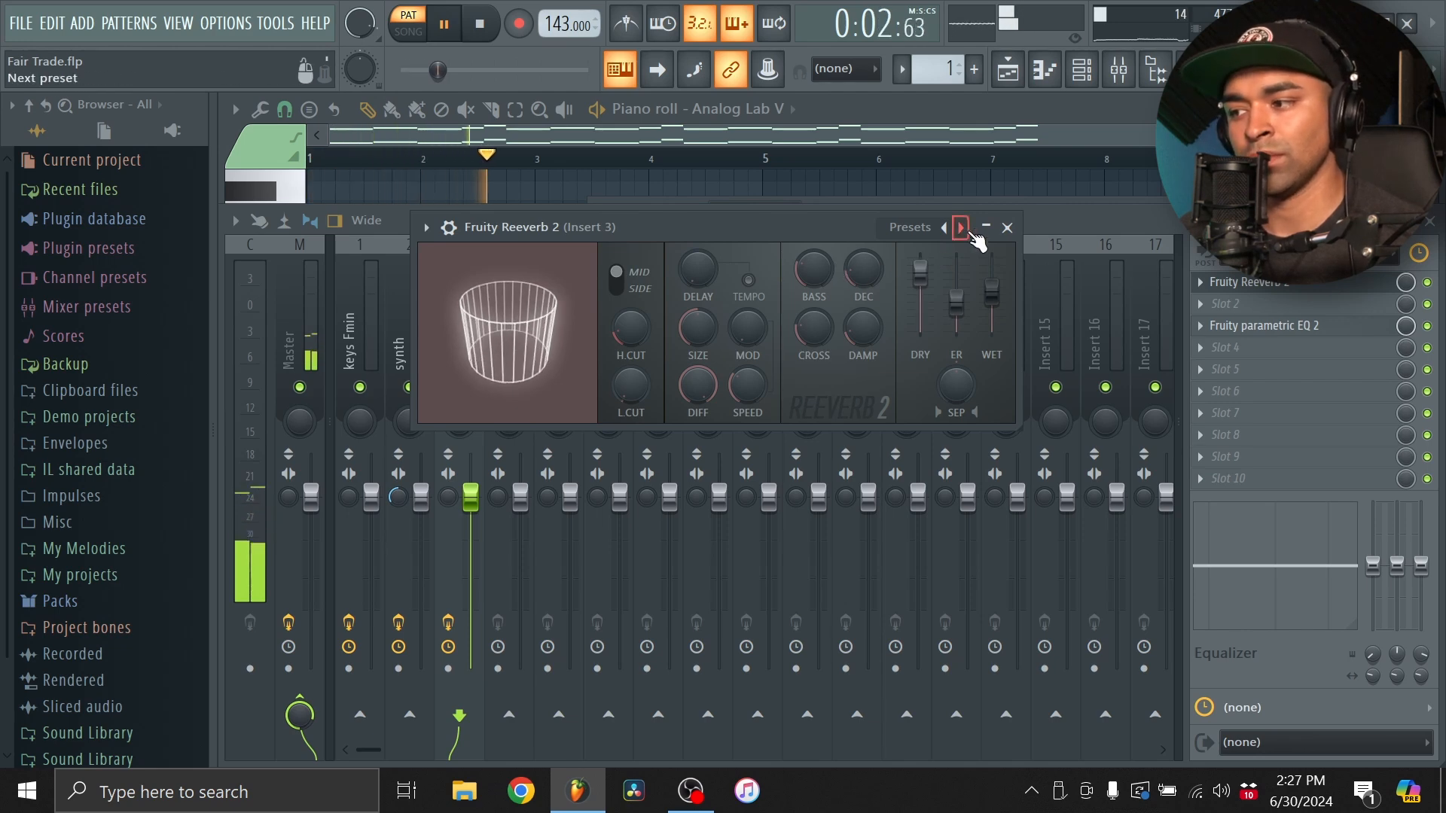
Close the reverb window and end the Analog Lab V channel's solo so that all three channels play.
left_click(1007, 228)
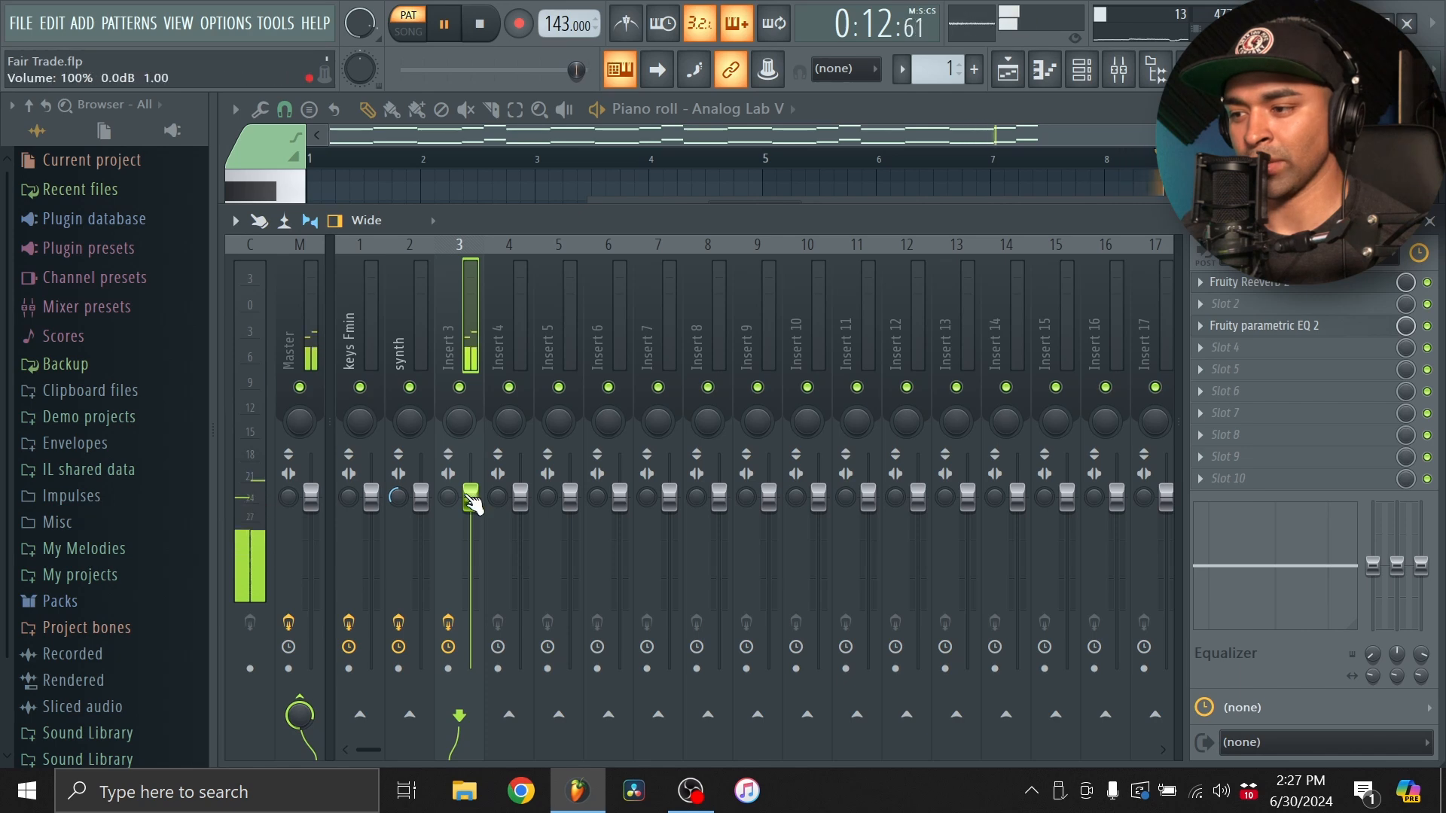
left_click(1081, 69)
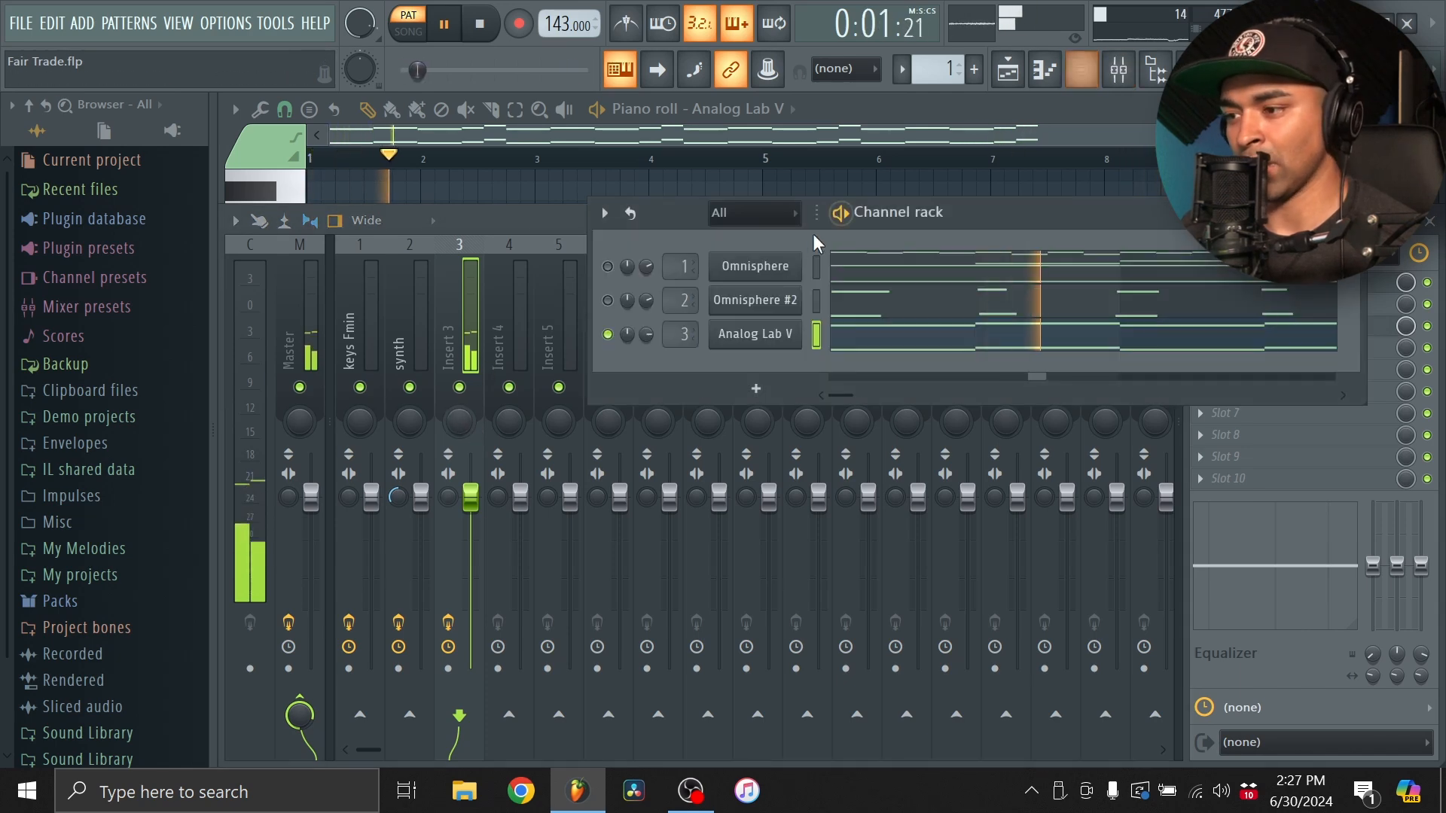
right_click(609, 336)
left_click(614, 343)
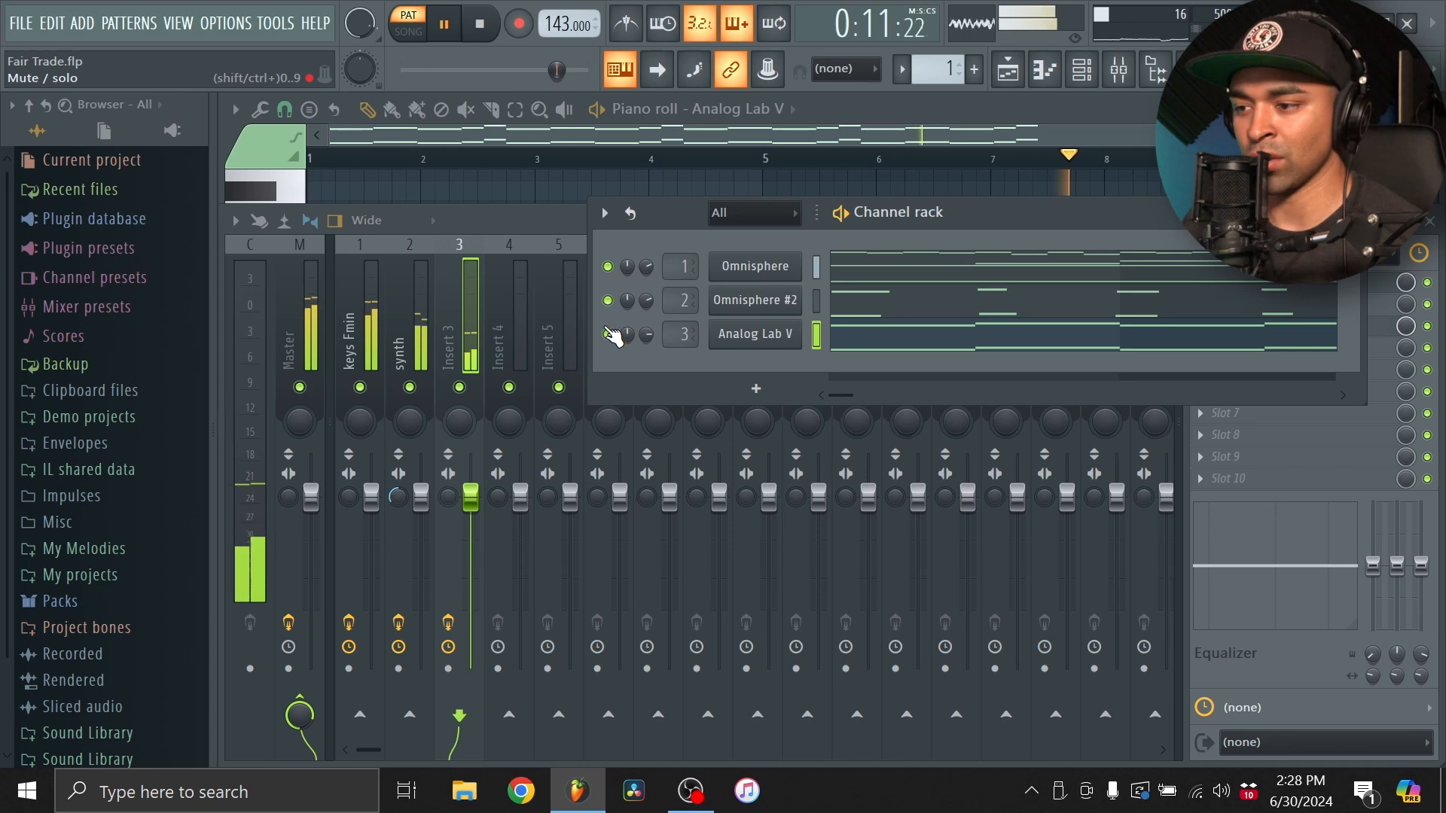
Rename mixer track 3 as "pad" and hide the mixer.
right_click(457, 276)
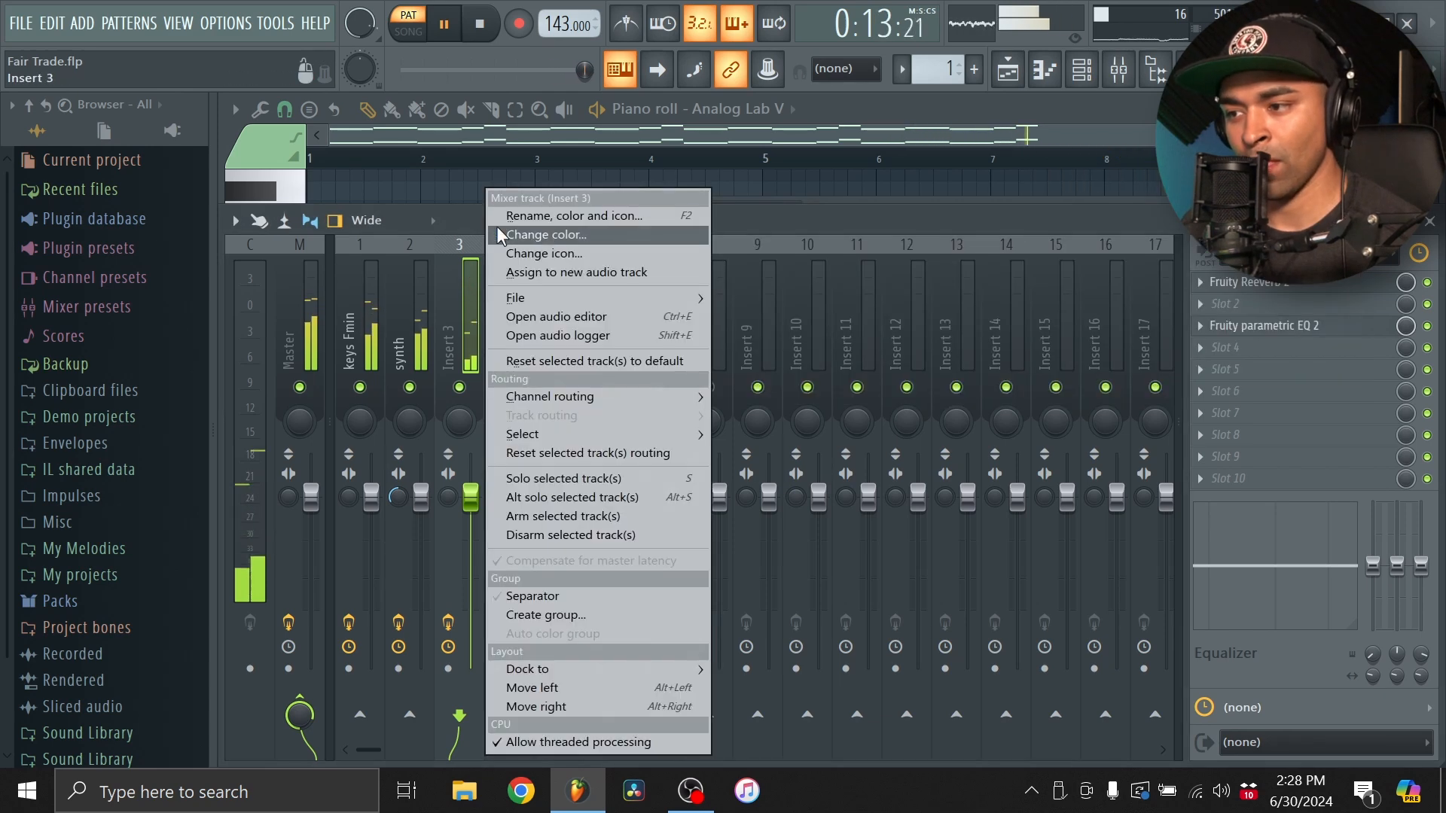
left_click(522, 215)
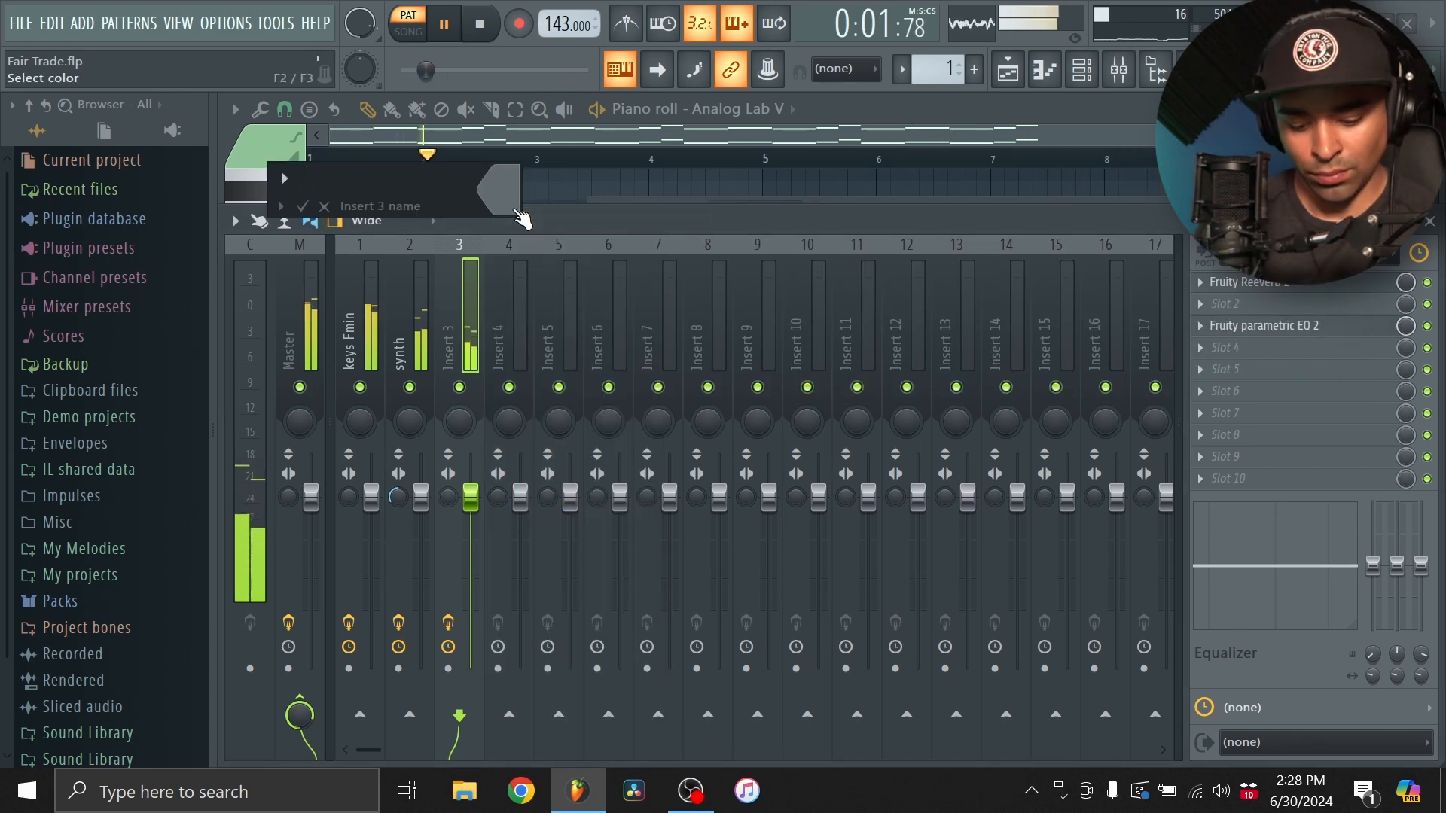
key("Return")
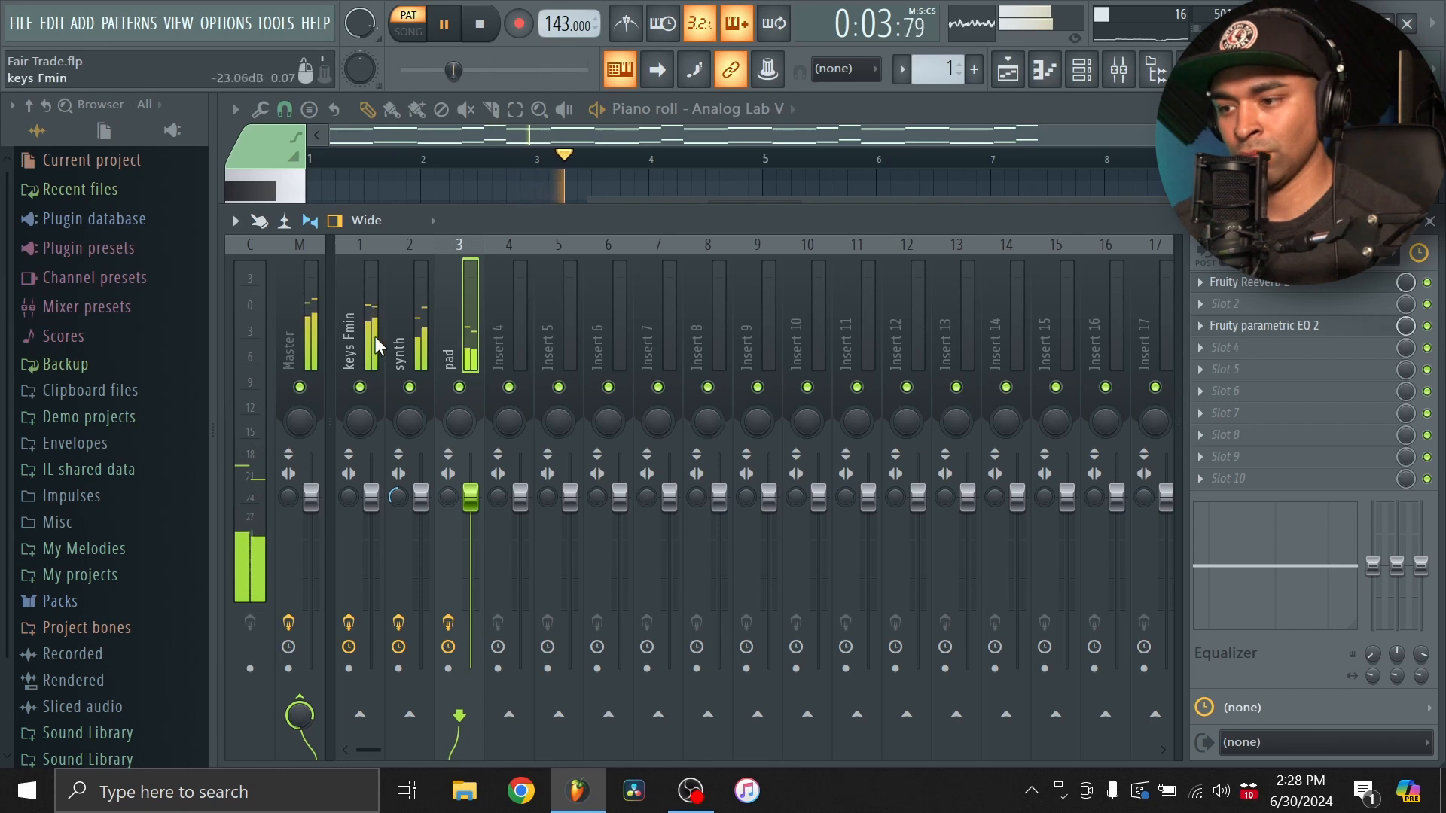
left_click(300, 280)
left_click(1122, 81)
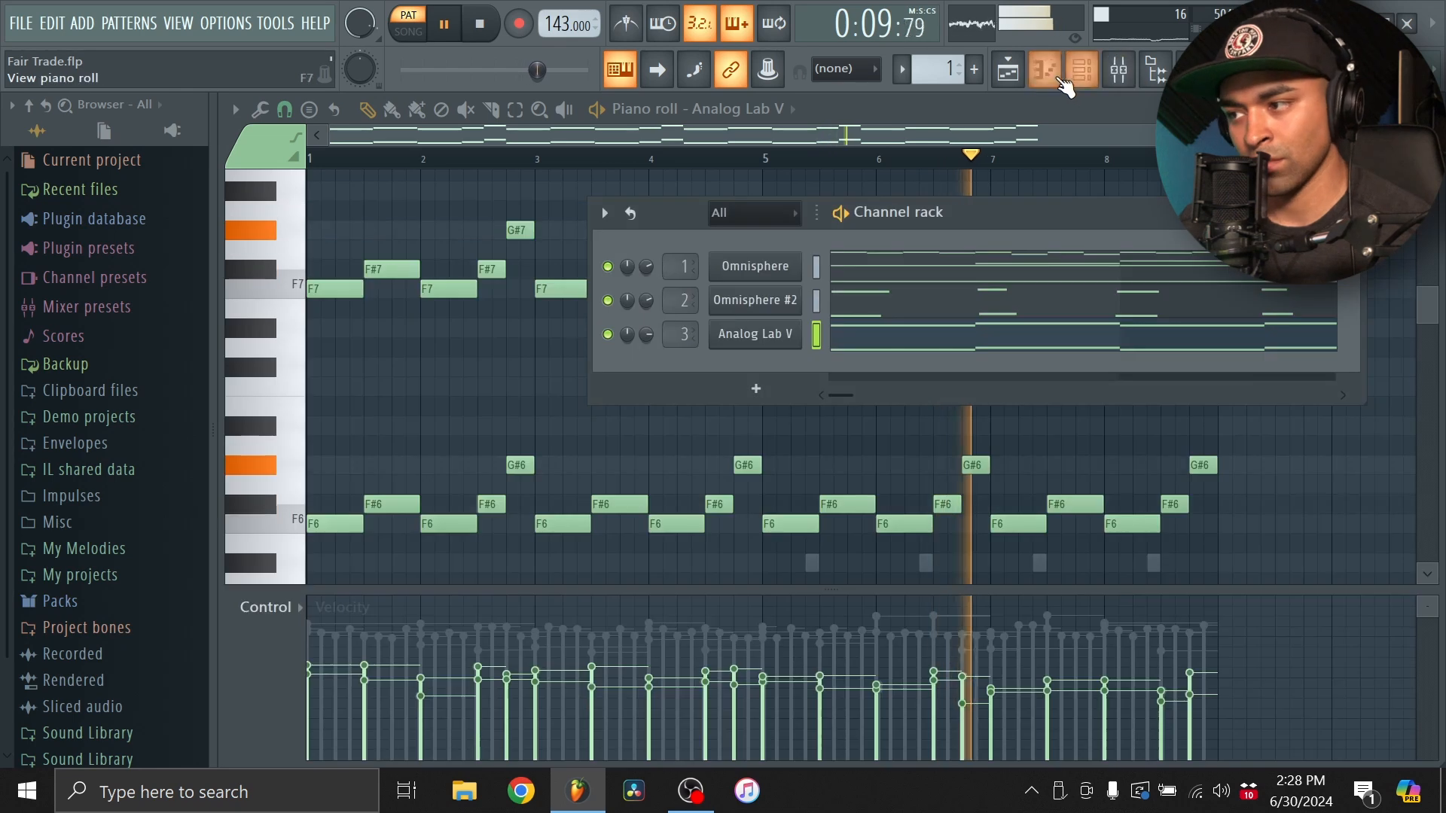
Close the Analog Lab V piano roll and add a new Omnisphere channel to the pattern.
left_click(1045, 77)
left_click(1044, 77)
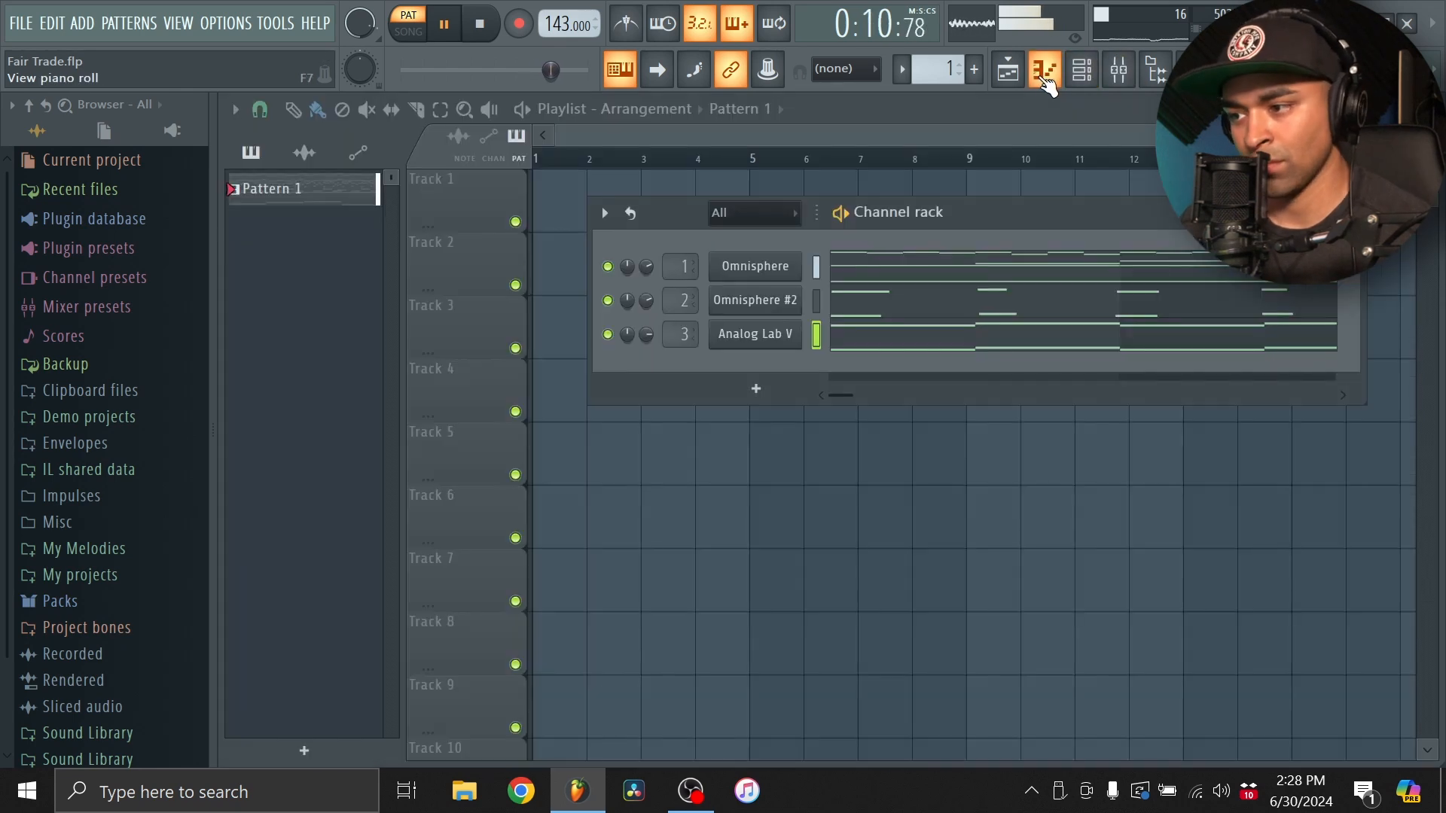
left_click(757, 390)
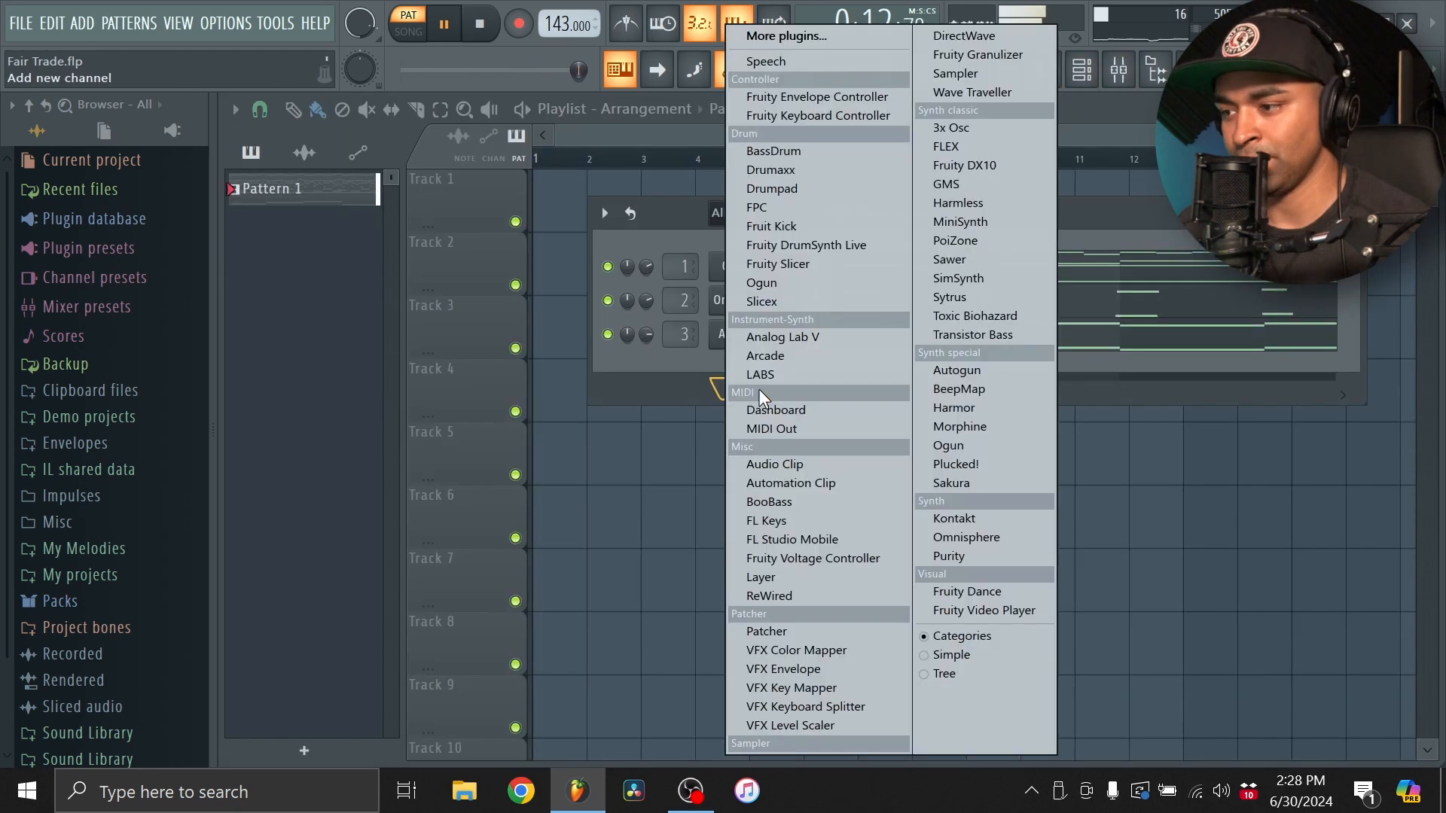
left_click(978, 533)
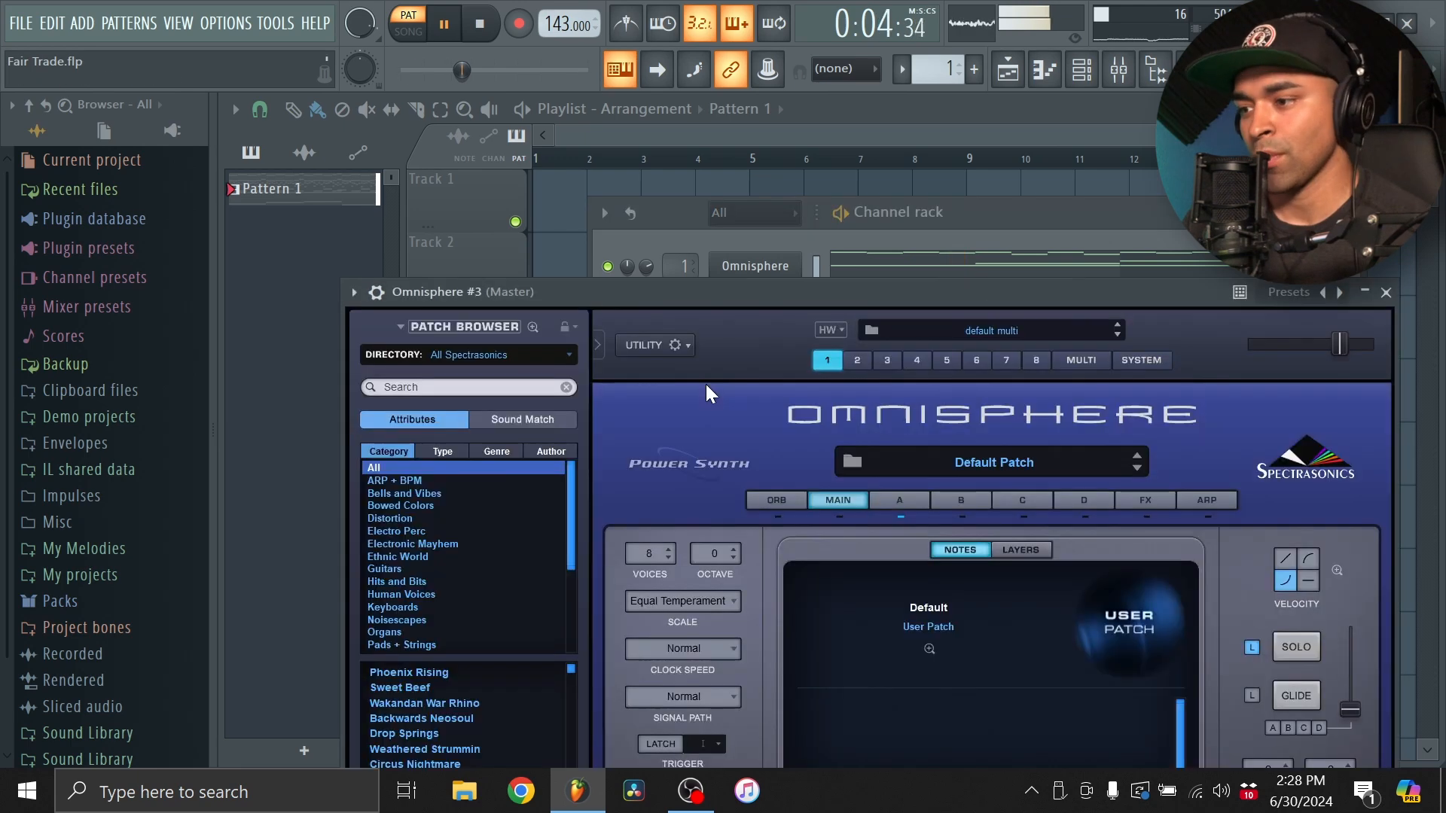
Load the saved "Bass - sine bass" preset into the new Omnisphere instance.
left_click_drag(727, 287, 669, 104)
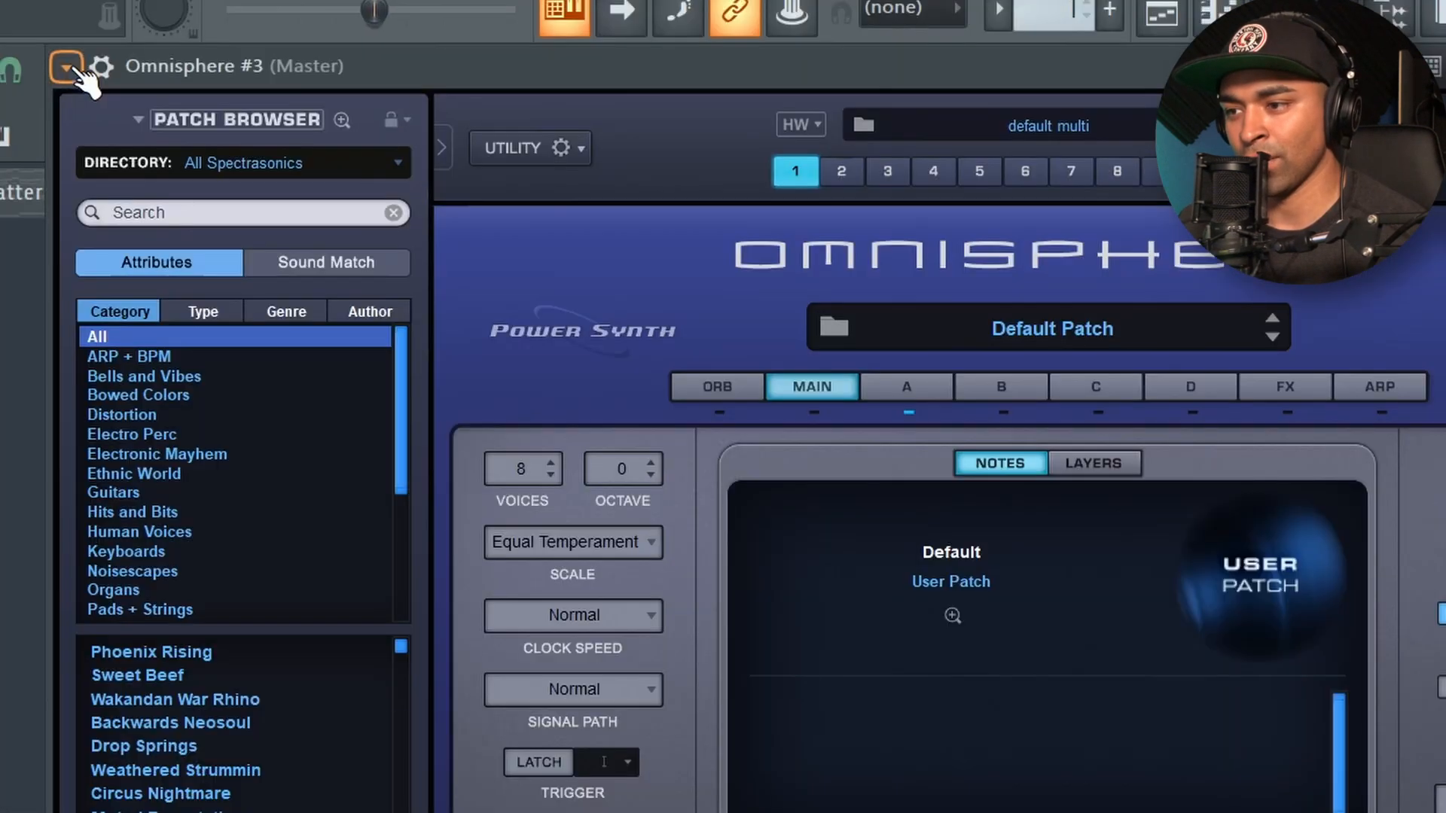
left_click(297, 106)
mouse_move(342, 161)
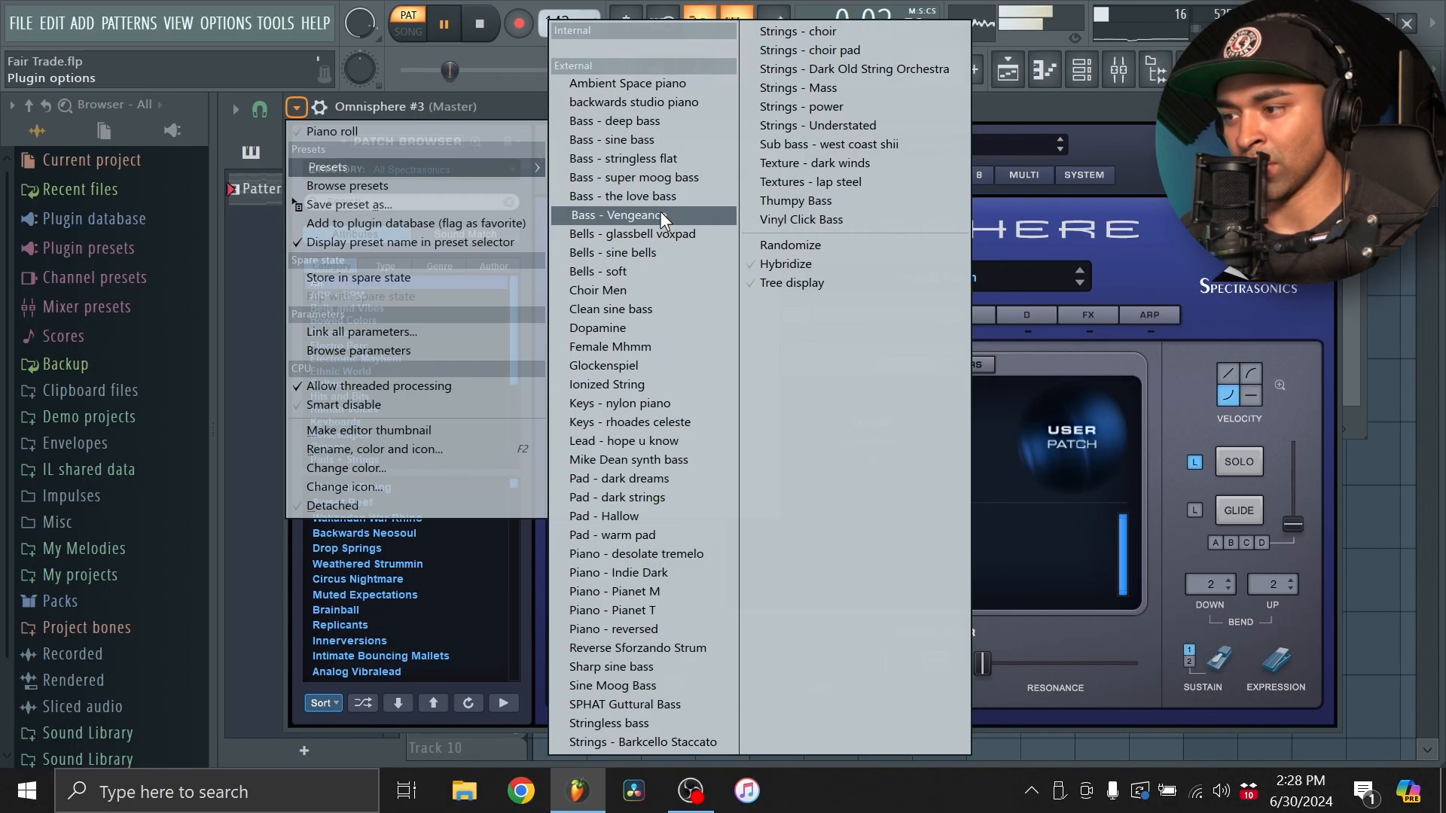
left_click(654, 137)
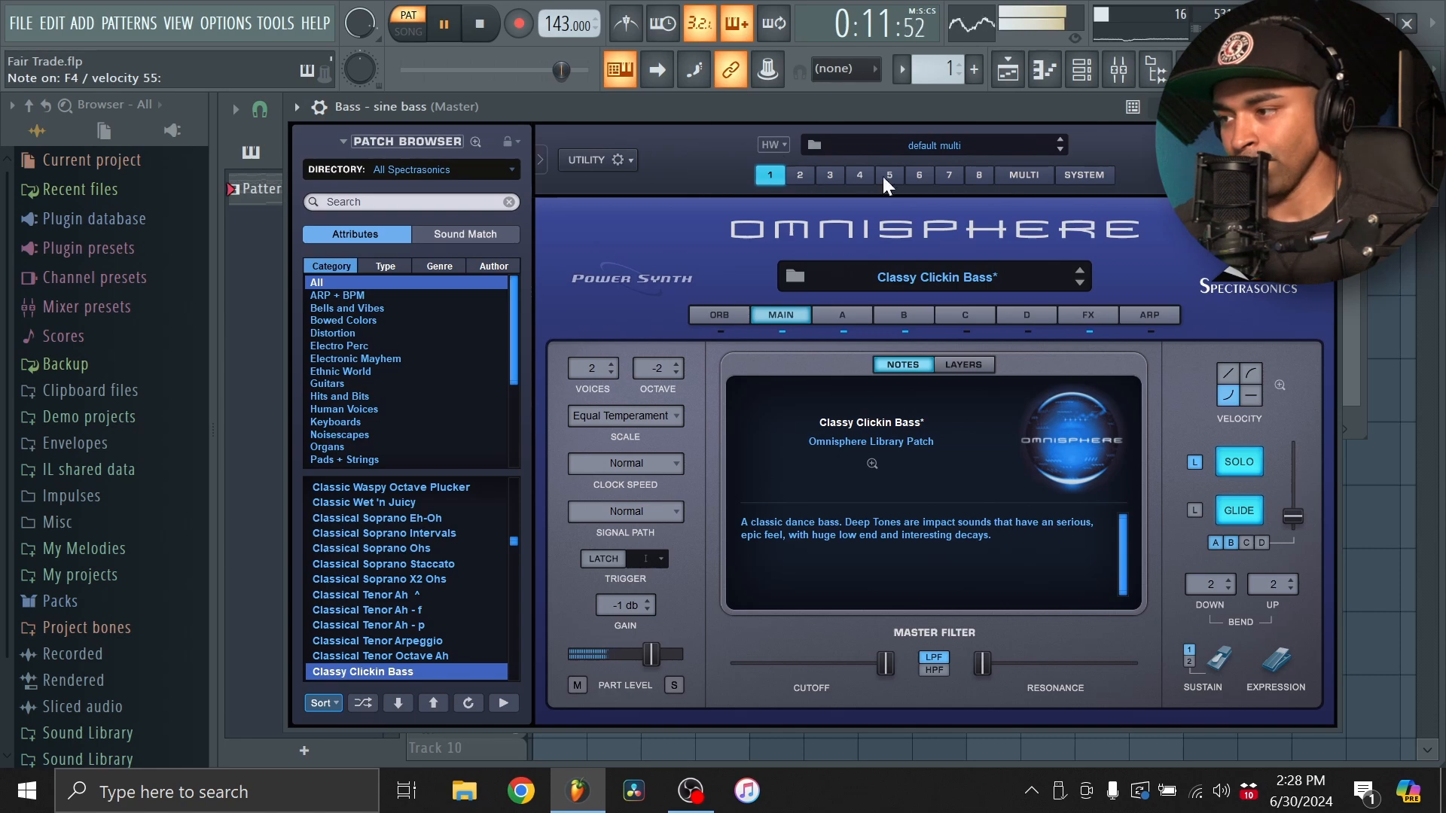
Check the sine bass part in its piano roll and close the piano roll and instrument window.
left_click(1061, 84)
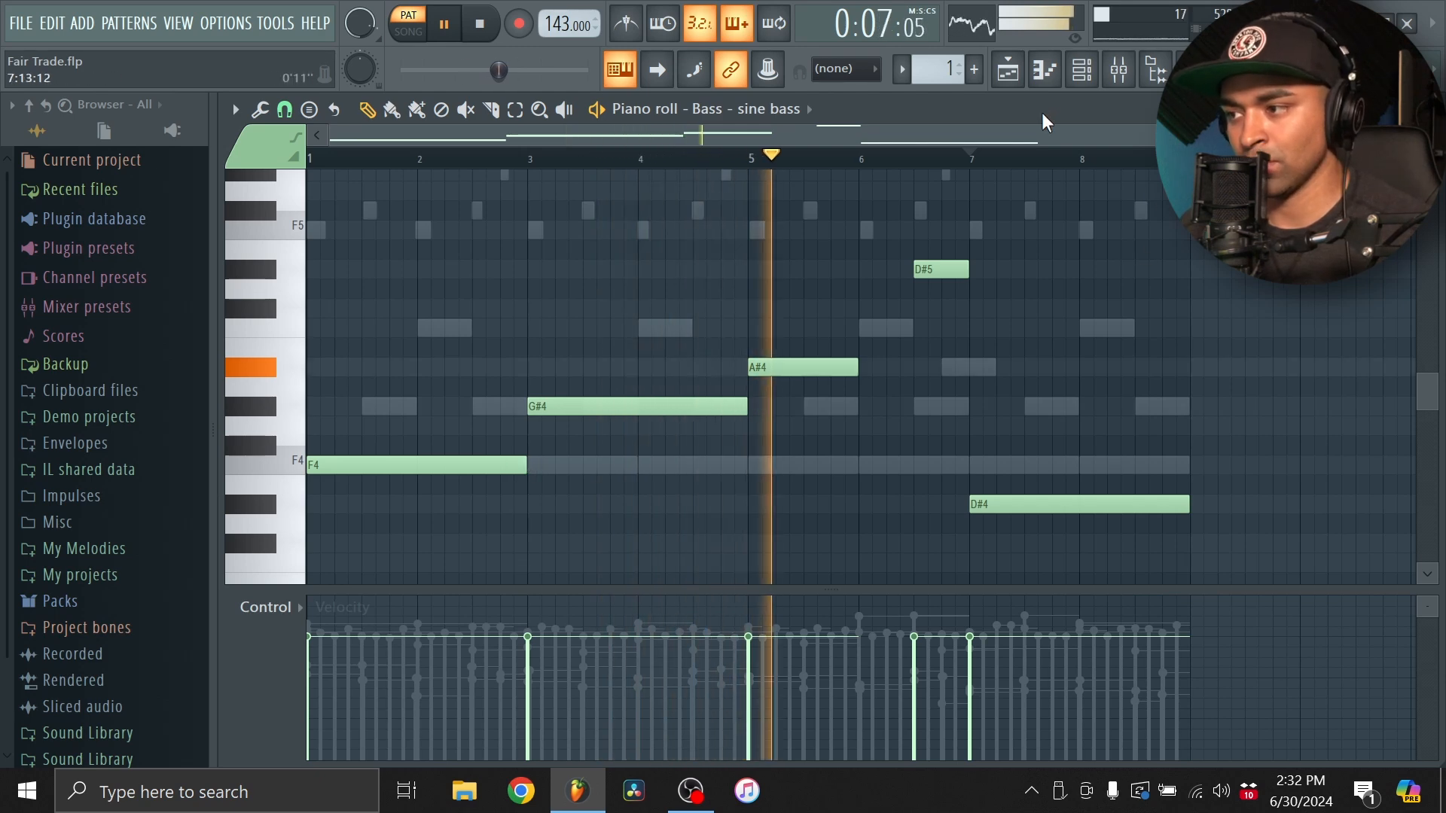
left_click(1045, 70)
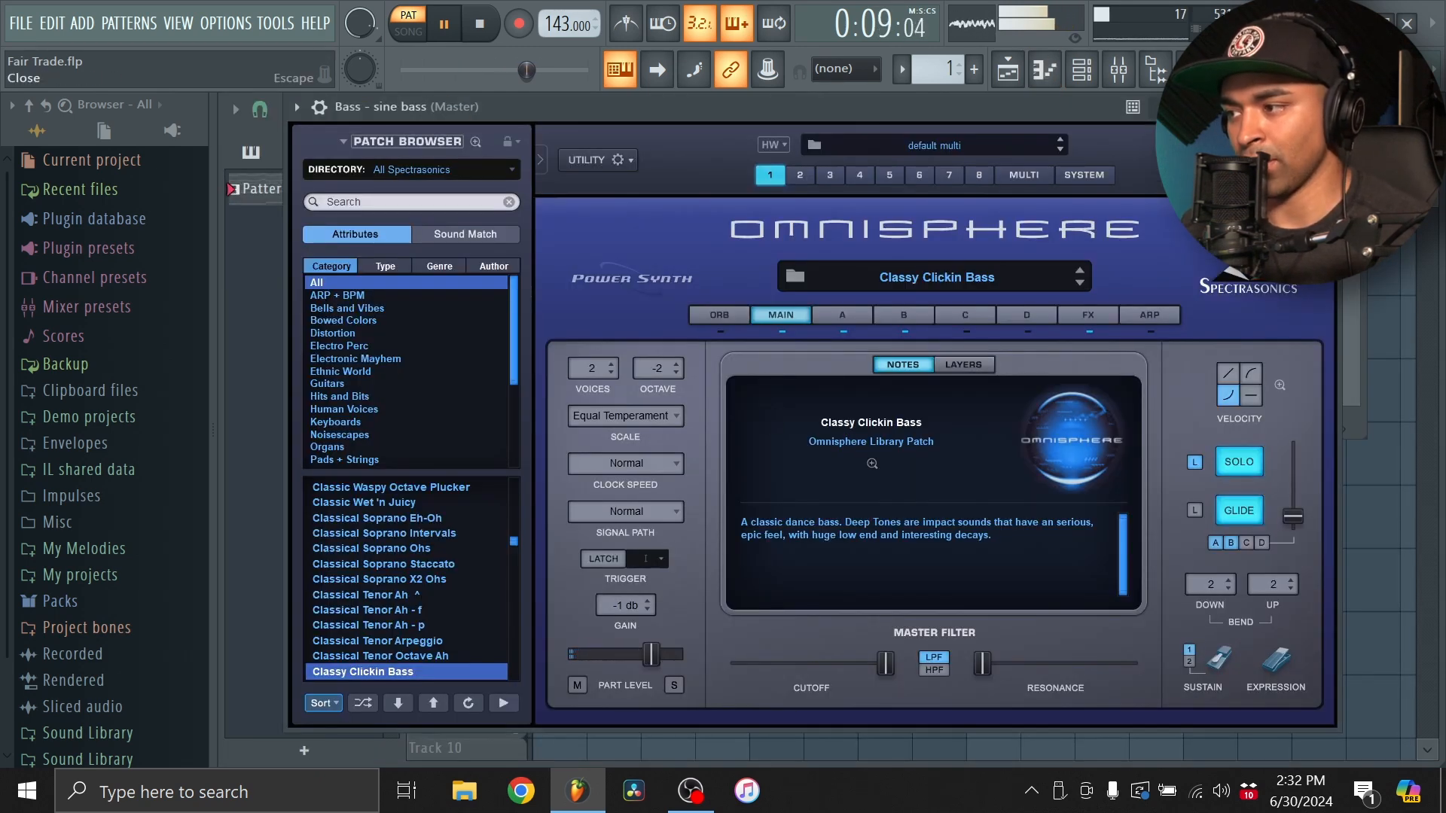
key("Escape")
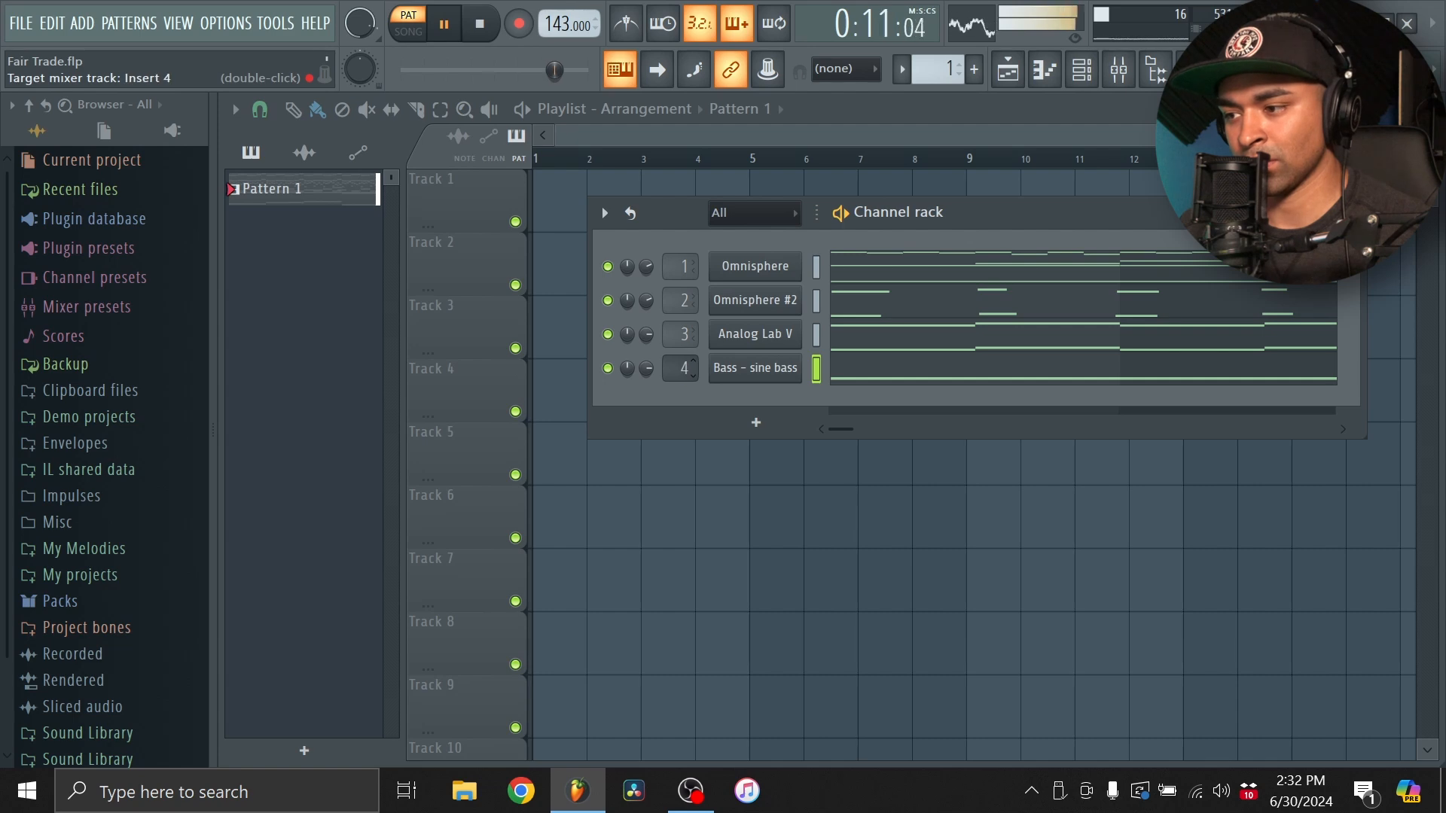
Open mixer track 4 for the sine bass and load Fruity Parametric EQ 2 in slot 3.
double_click(684, 368)
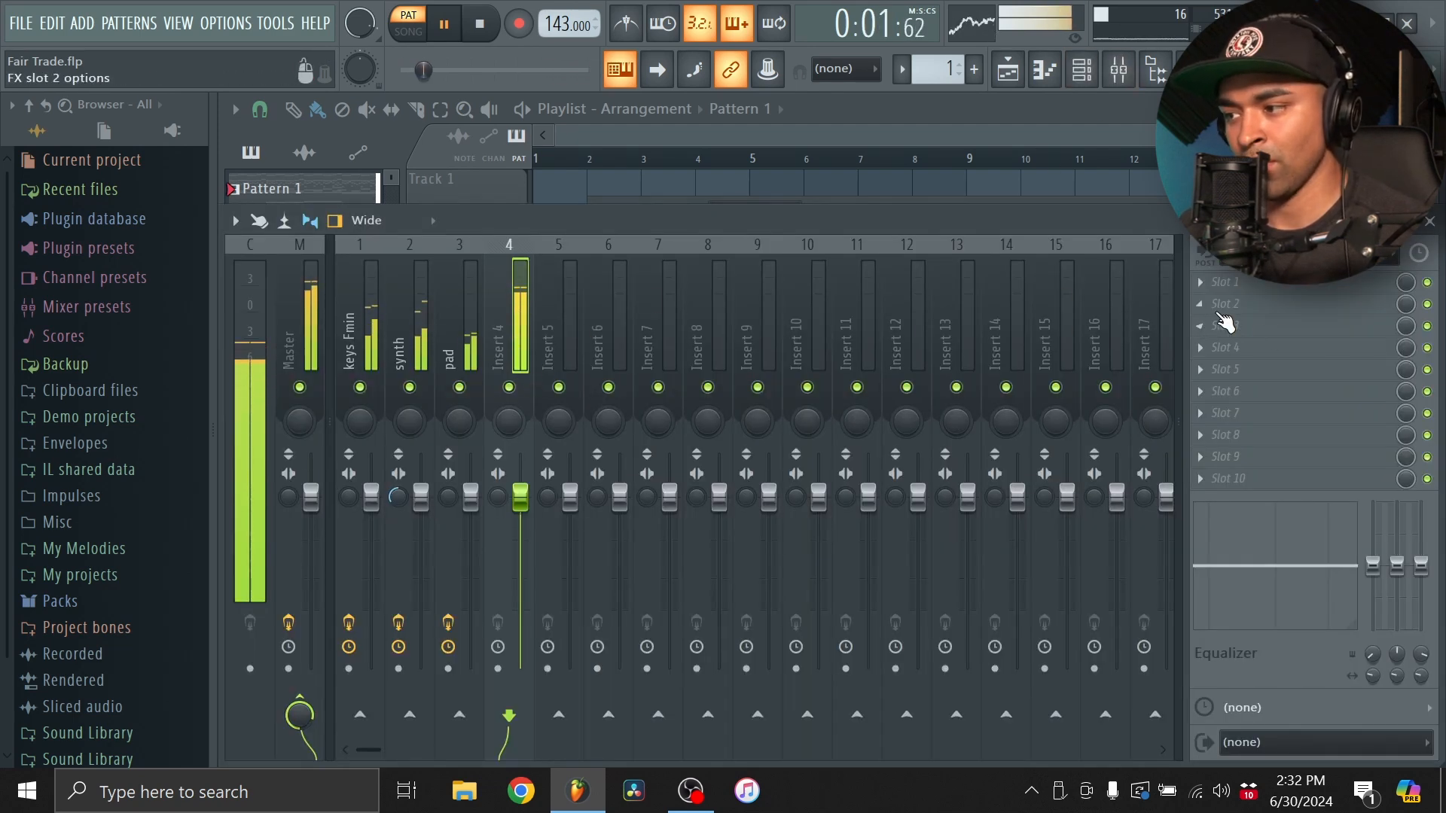
left_click(1248, 327)
left_click(931, 238)
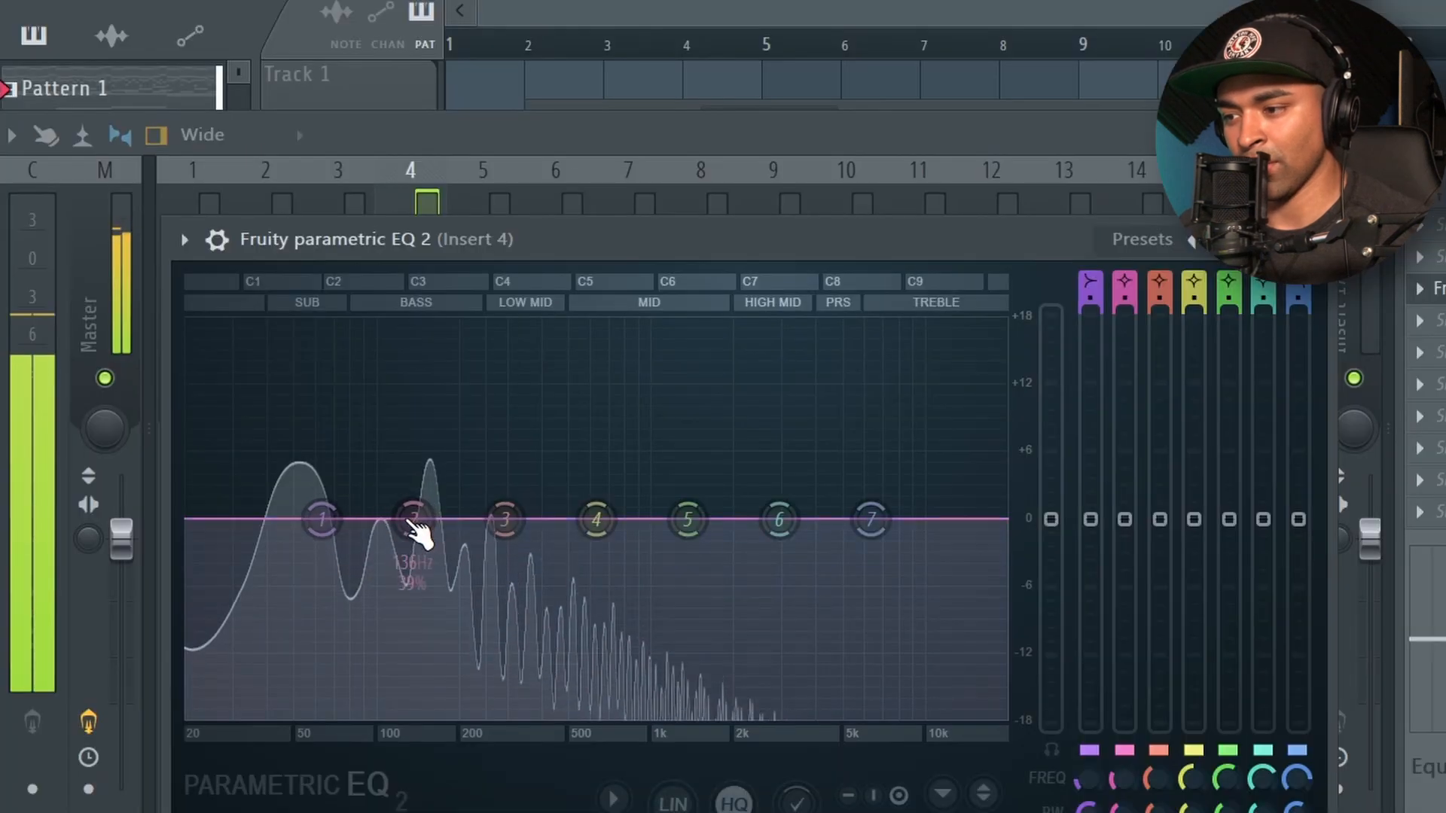
Lower band 1 and boost band 2 by about 6 dB in the low mids on the bass EQ, and return to the channel rack.
left_click_drag(416, 527, 435, 418)
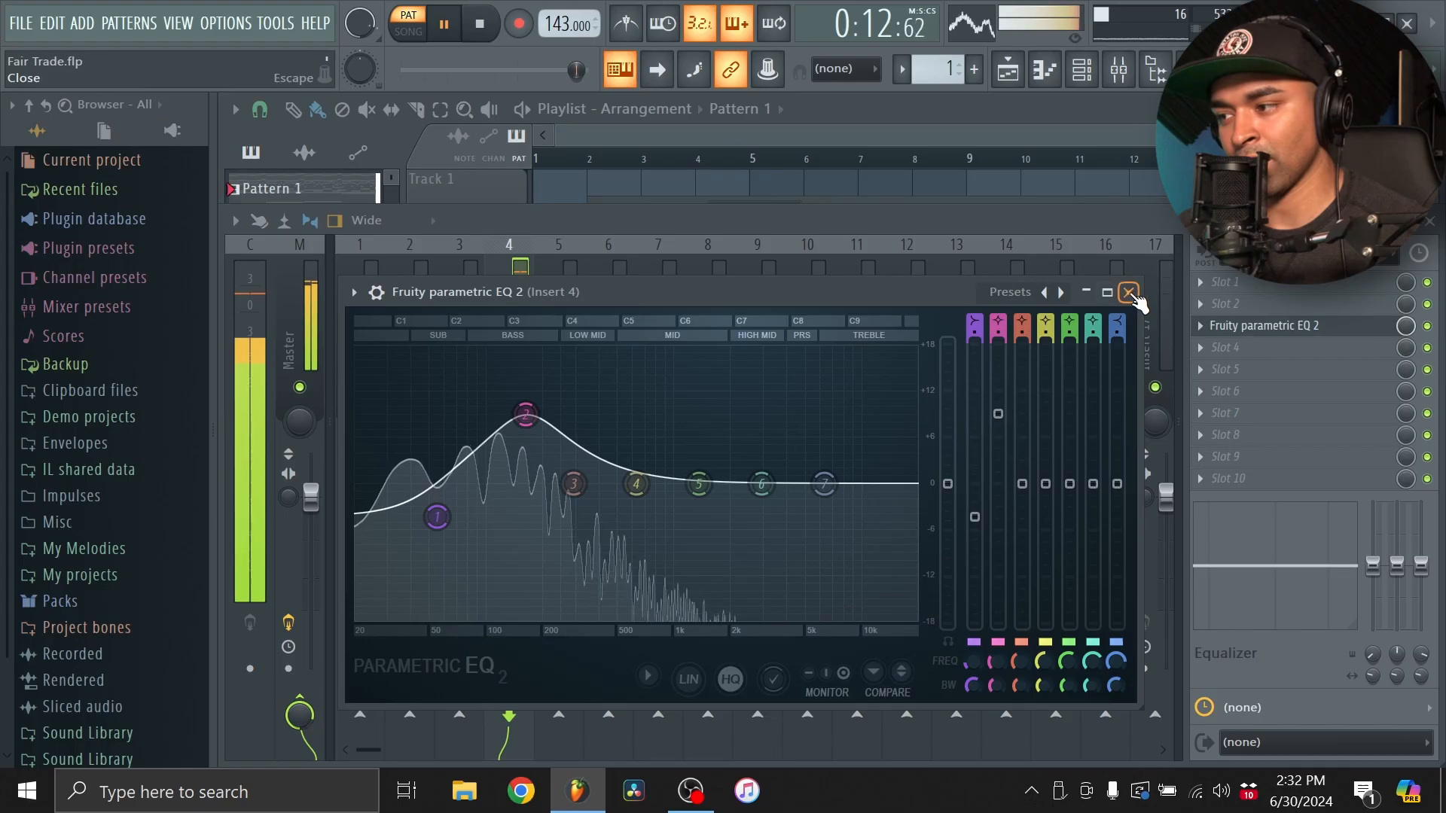
left_click(1321, 240)
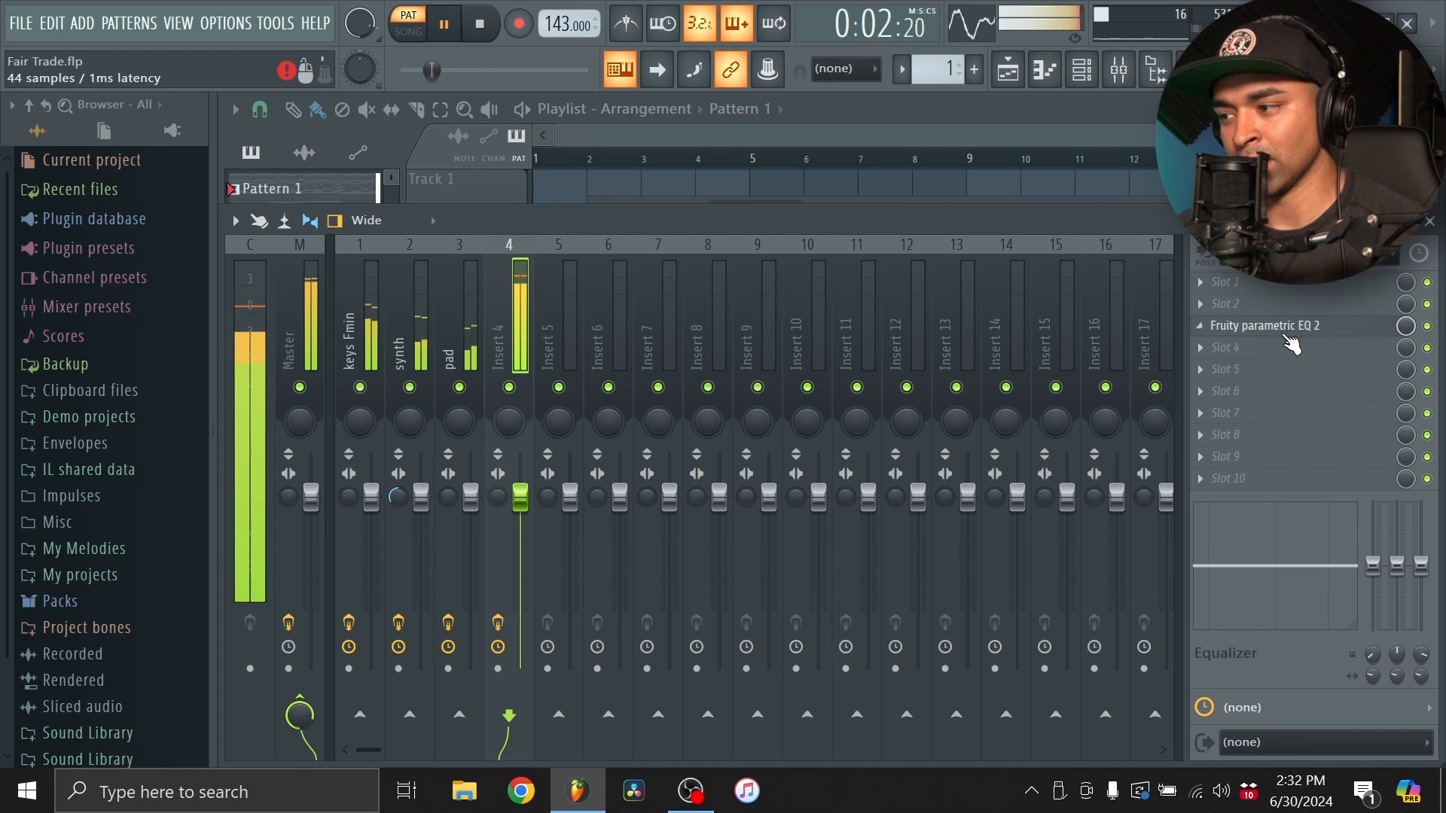
left_click(1314, 330)
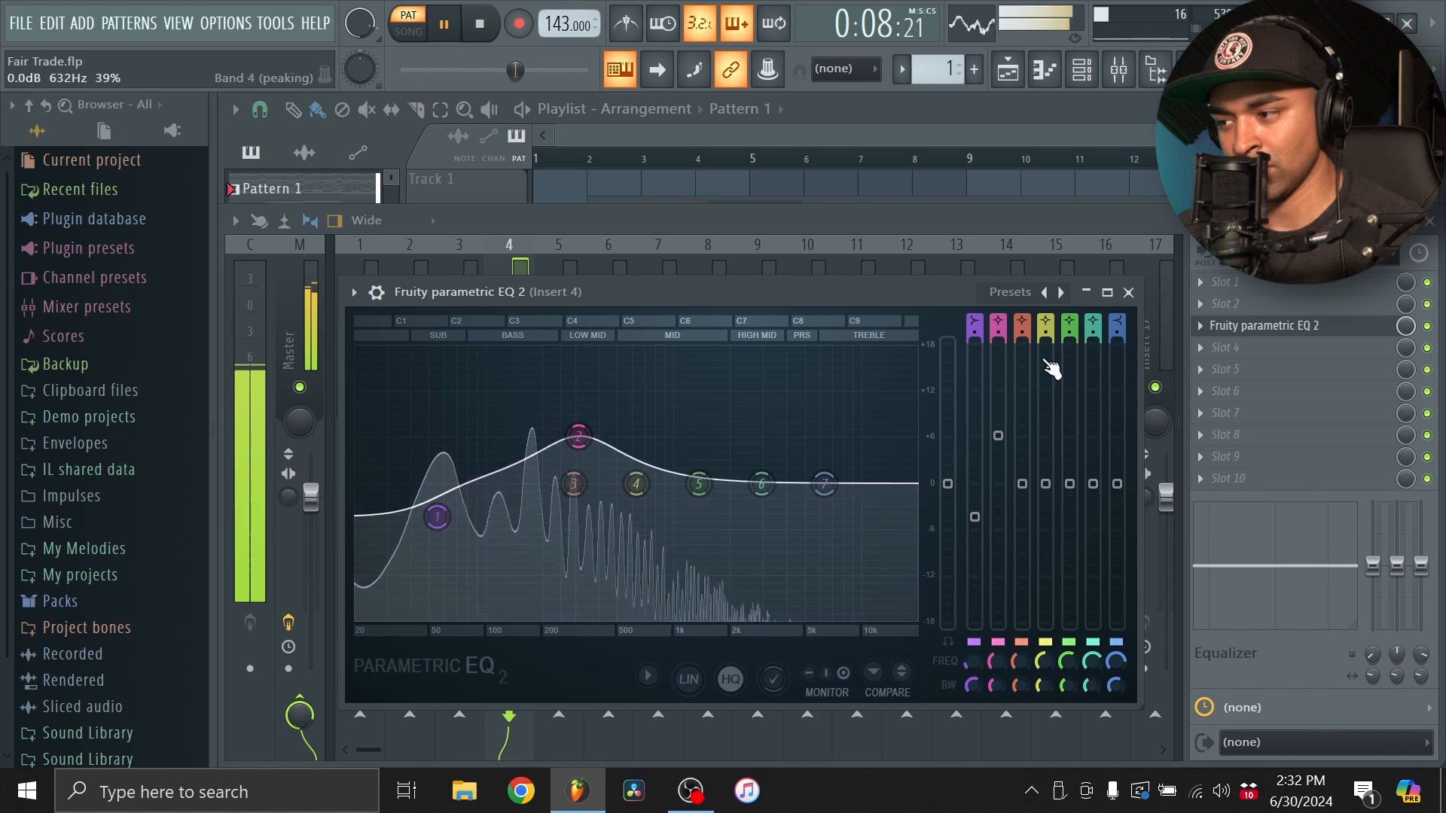
left_click(1128, 292)
left_click(1082, 72)
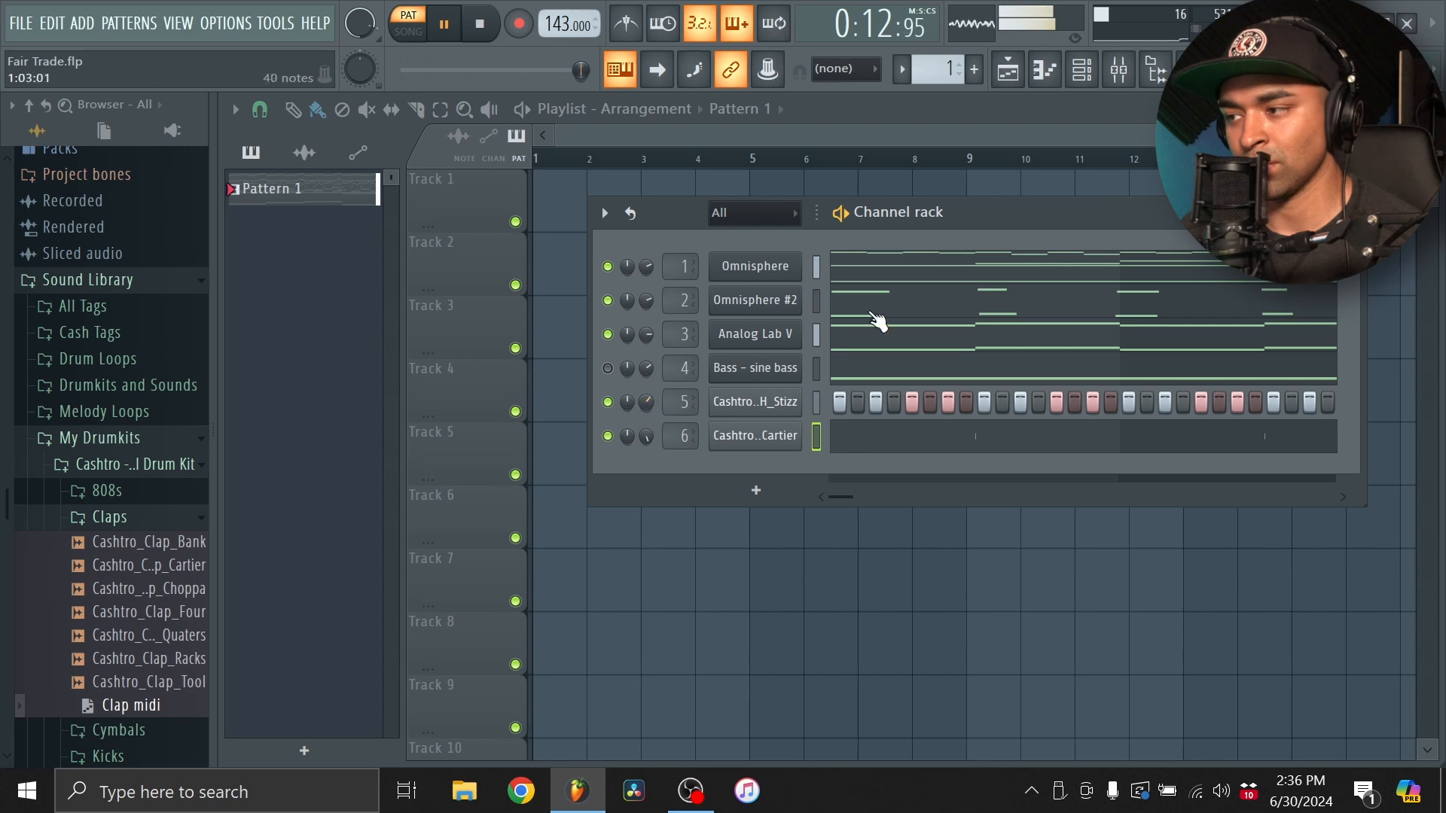
Shorten the Cashtro_808_Classic_C tail with the precomputed fade-out at about half and raise the sample's precomputed EQ.
left_click(1119, 73)
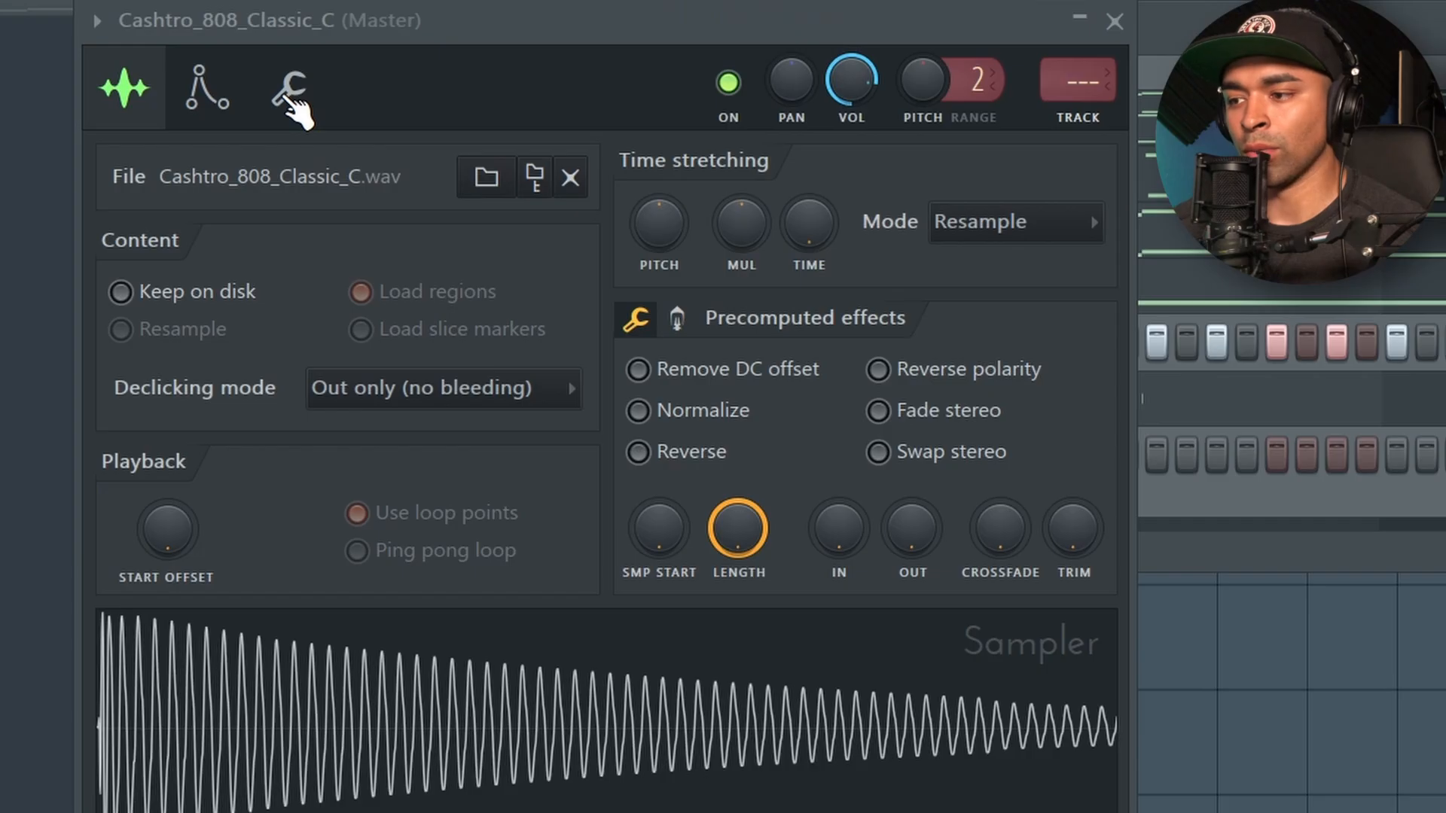
left_click(291, 89)
left_click(205, 89)
left_click(143, 96)
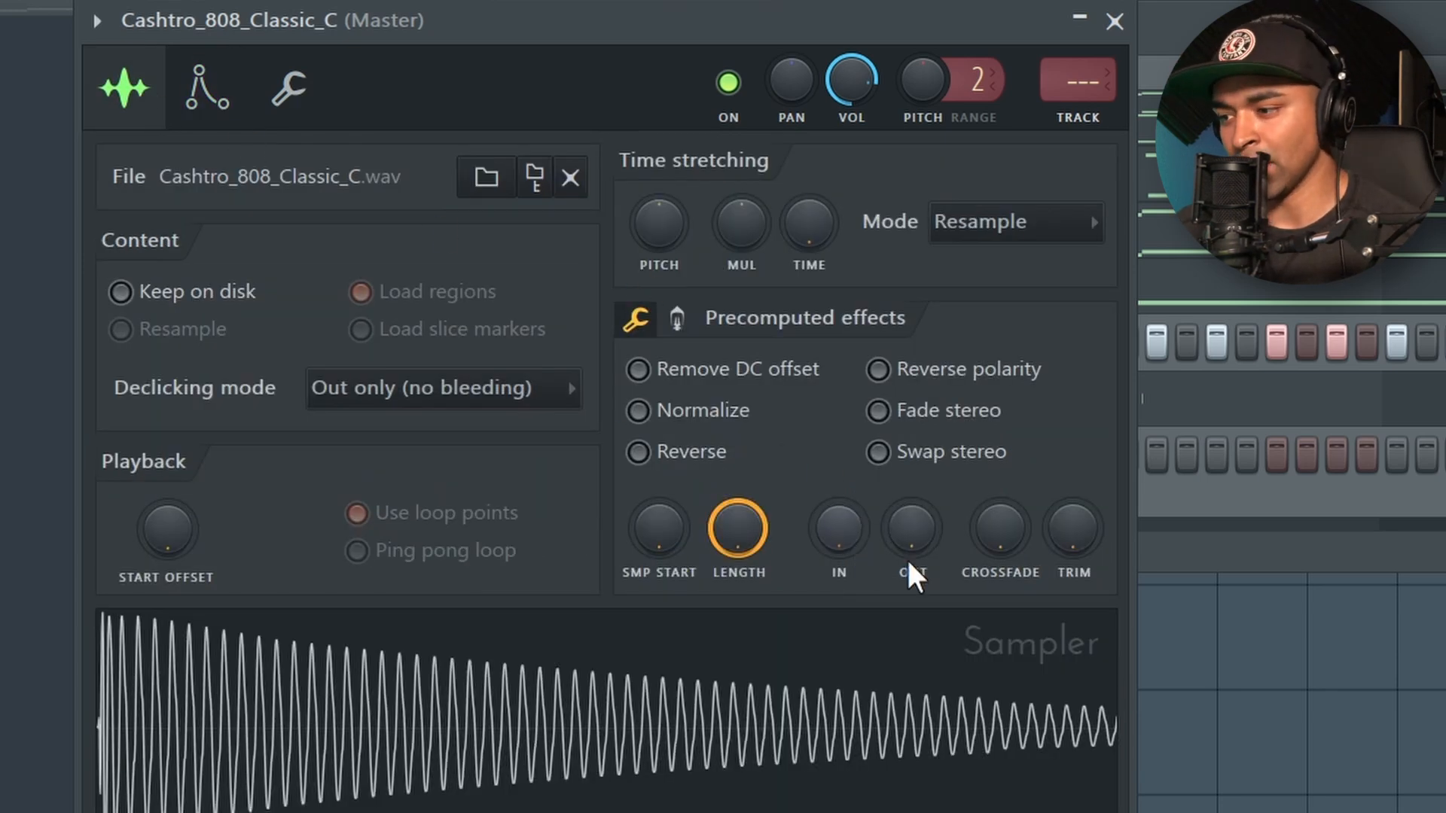
left_click_drag(908, 548, 908, 505)
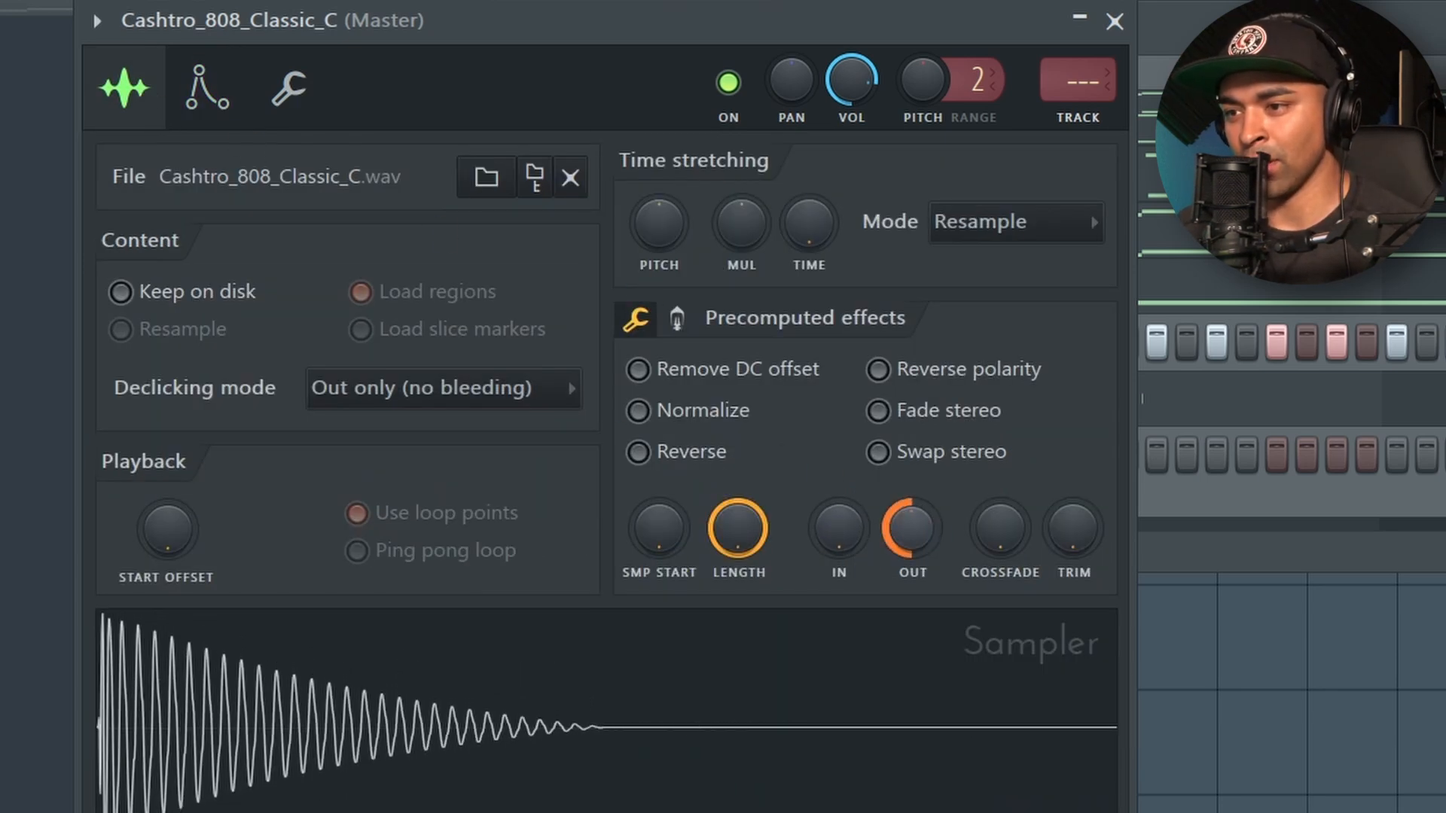
left_click(677, 319)
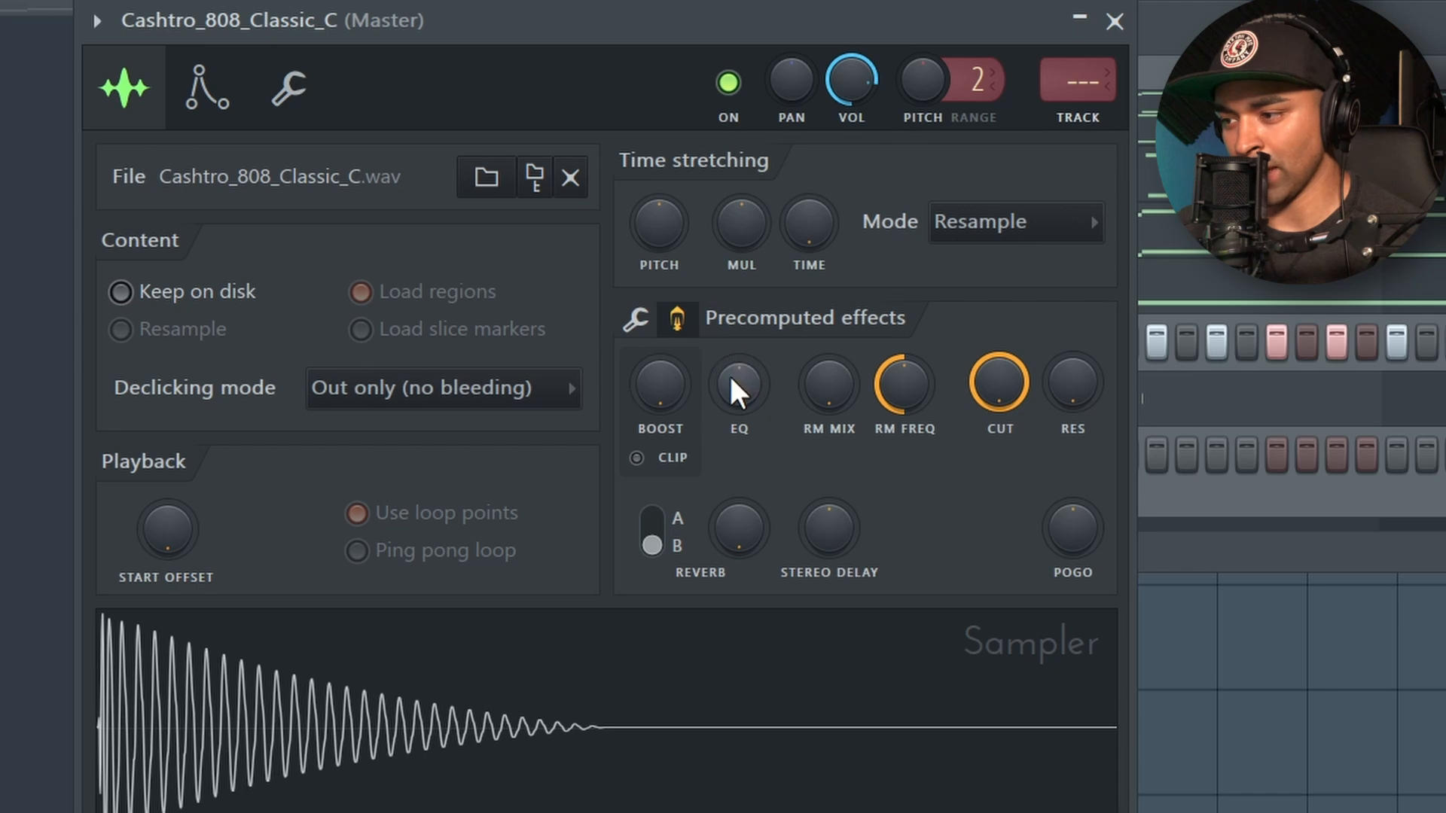
left_click_drag(731, 380, 731, 342)
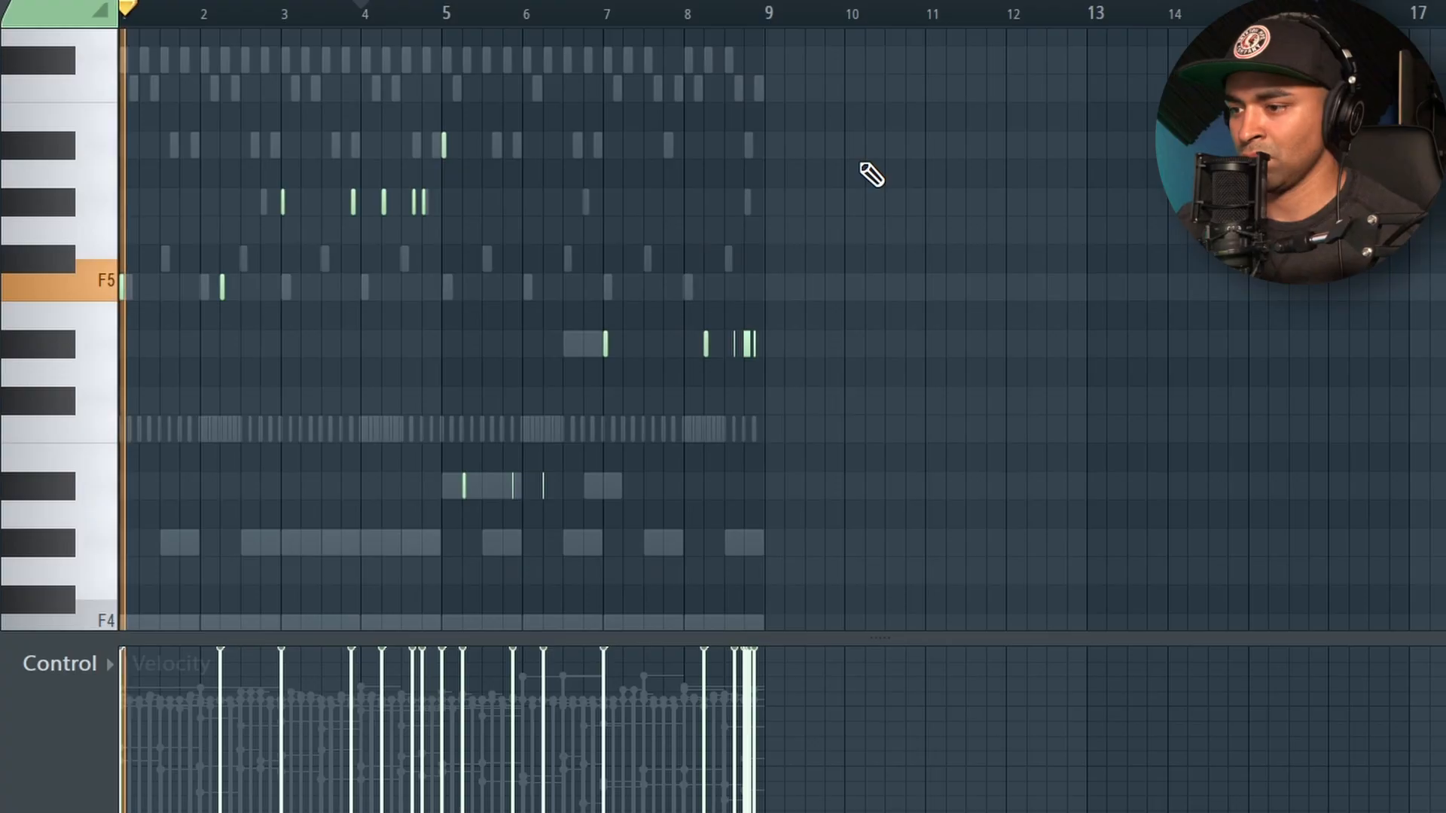
Play the pattern and delete the G#5 808 note late in bar 3.
key("space")
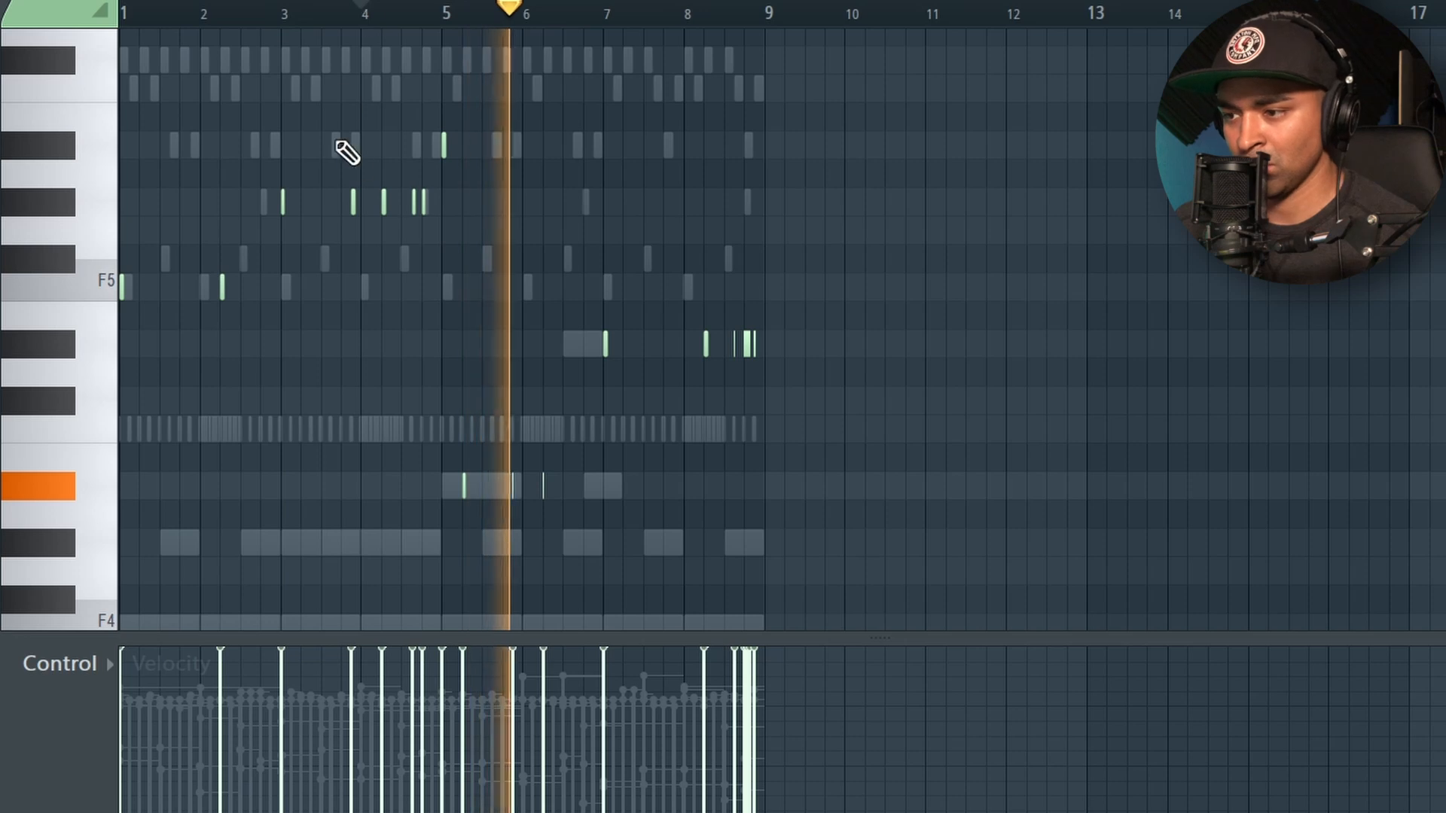
right_click(353, 202)
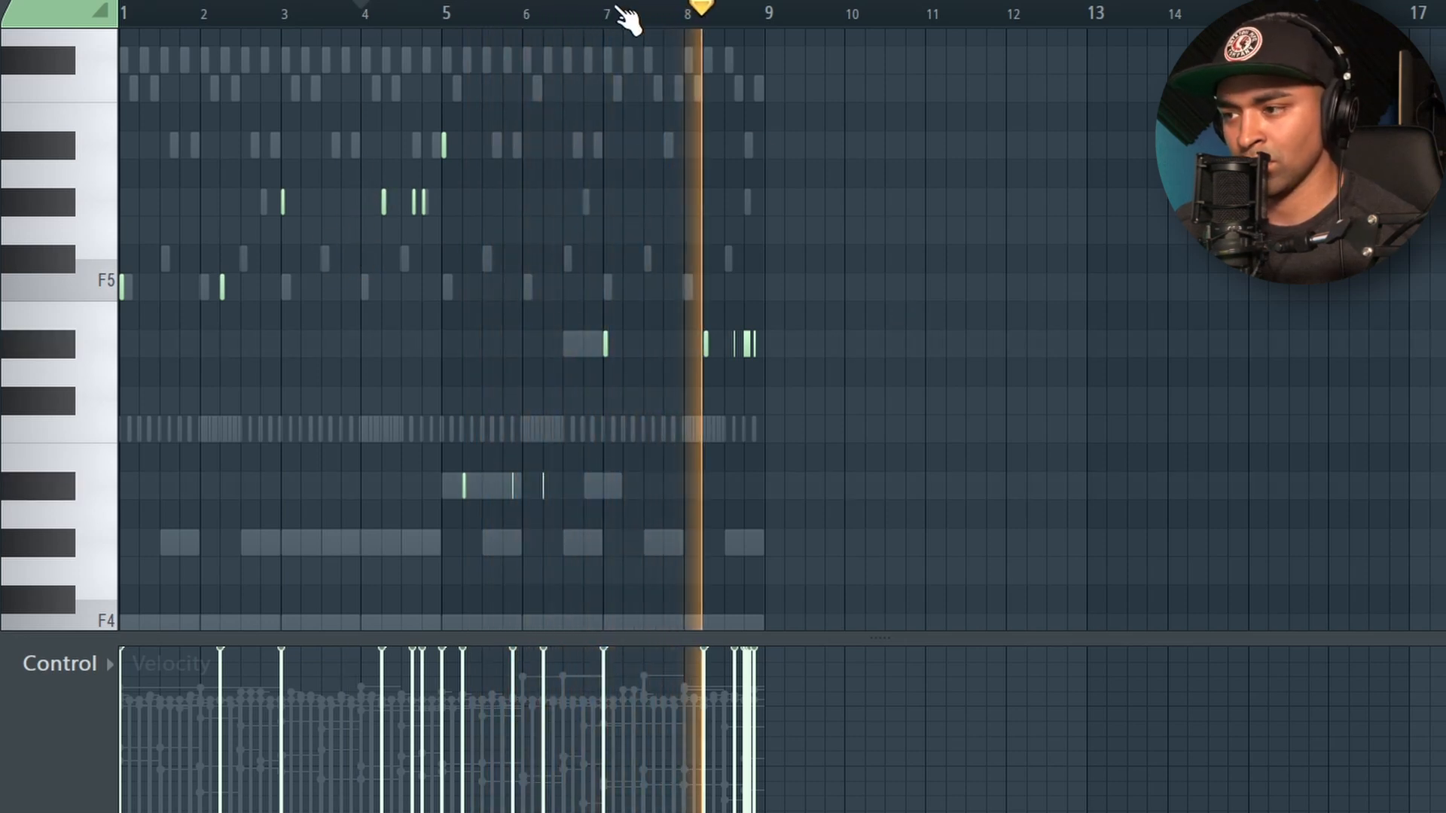
scroll(629, 19, "up", 5)
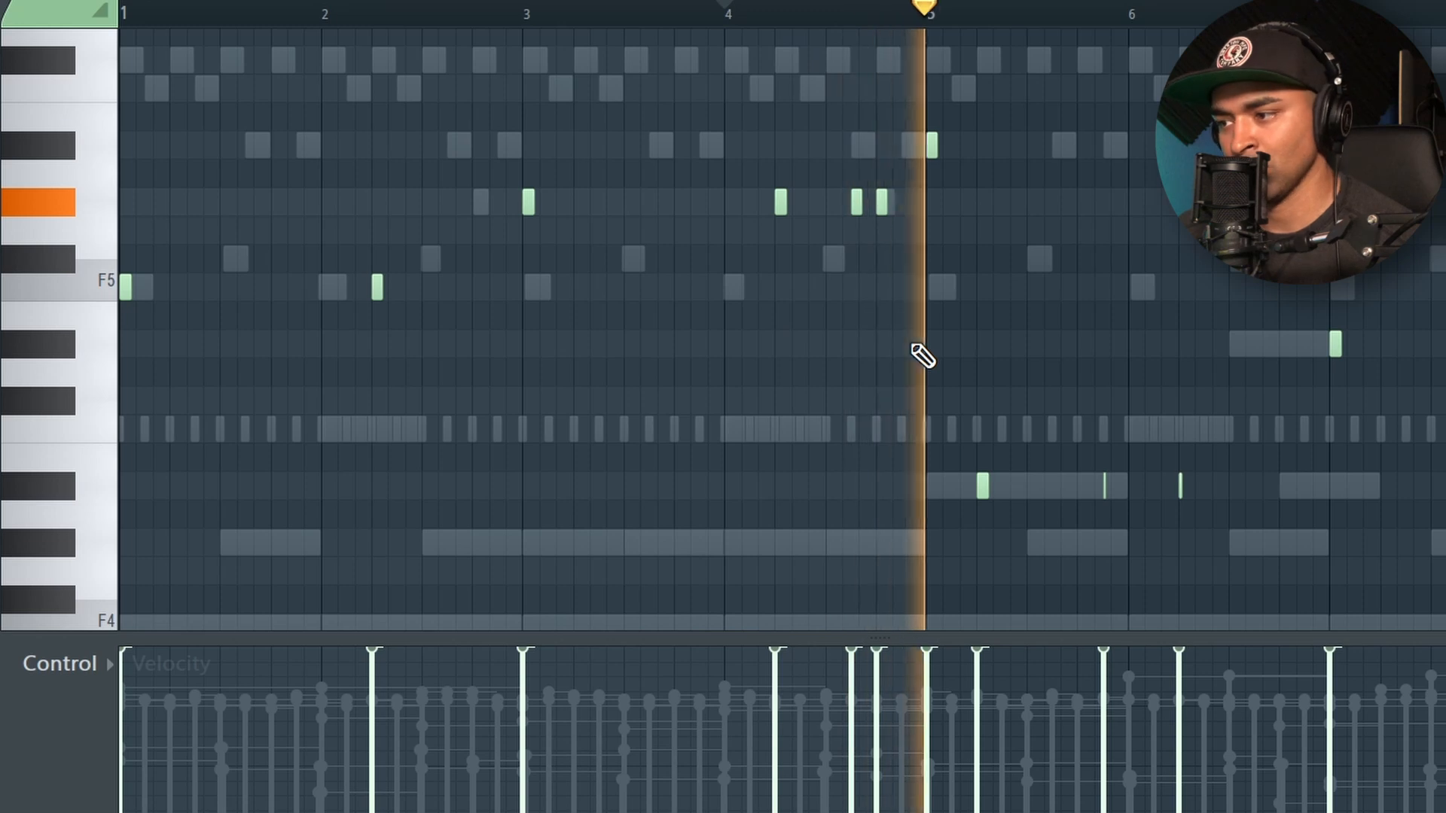
scroll(964, 1, "down", 3)
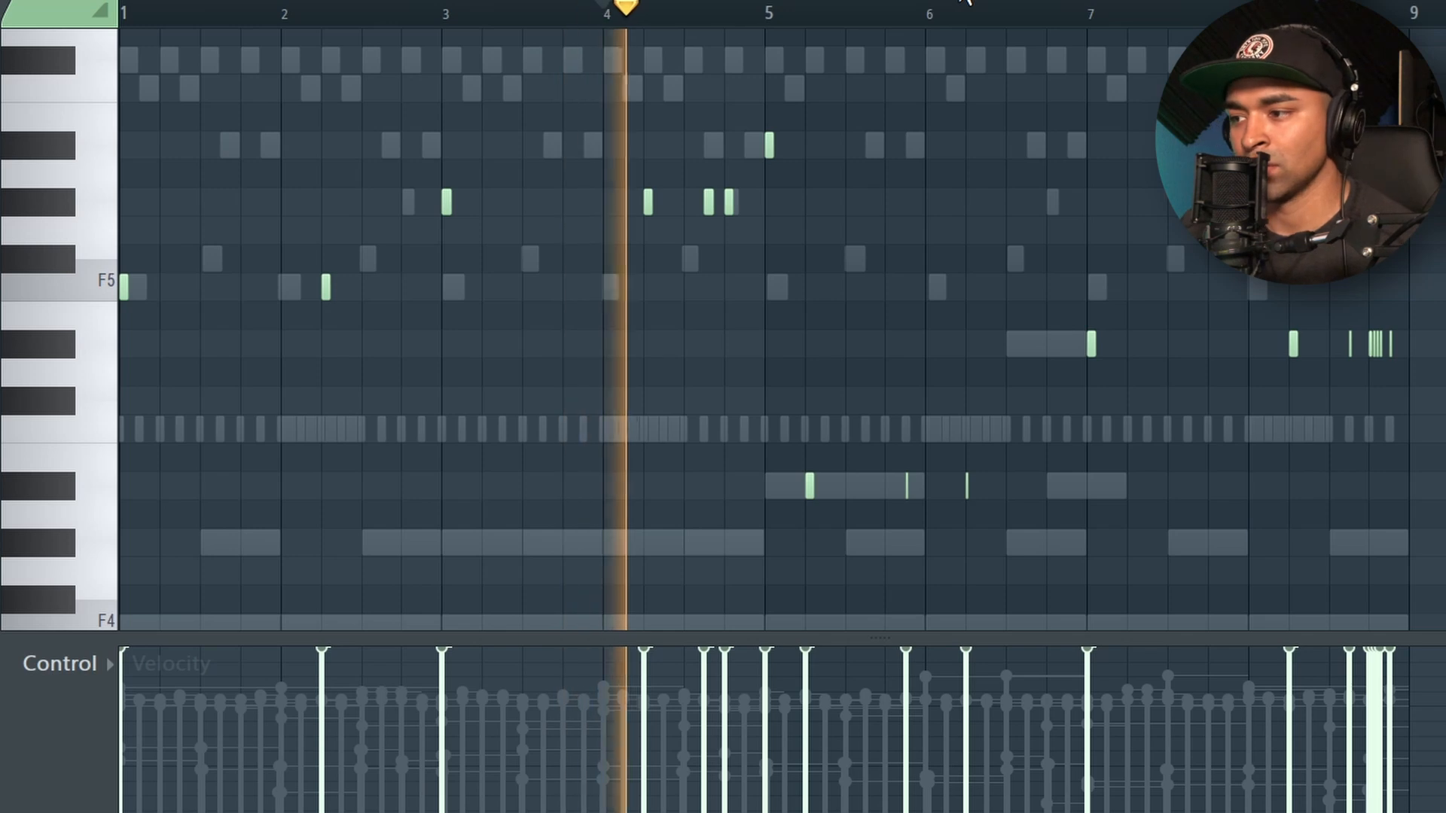
scroll(966, 1, "down", 3)
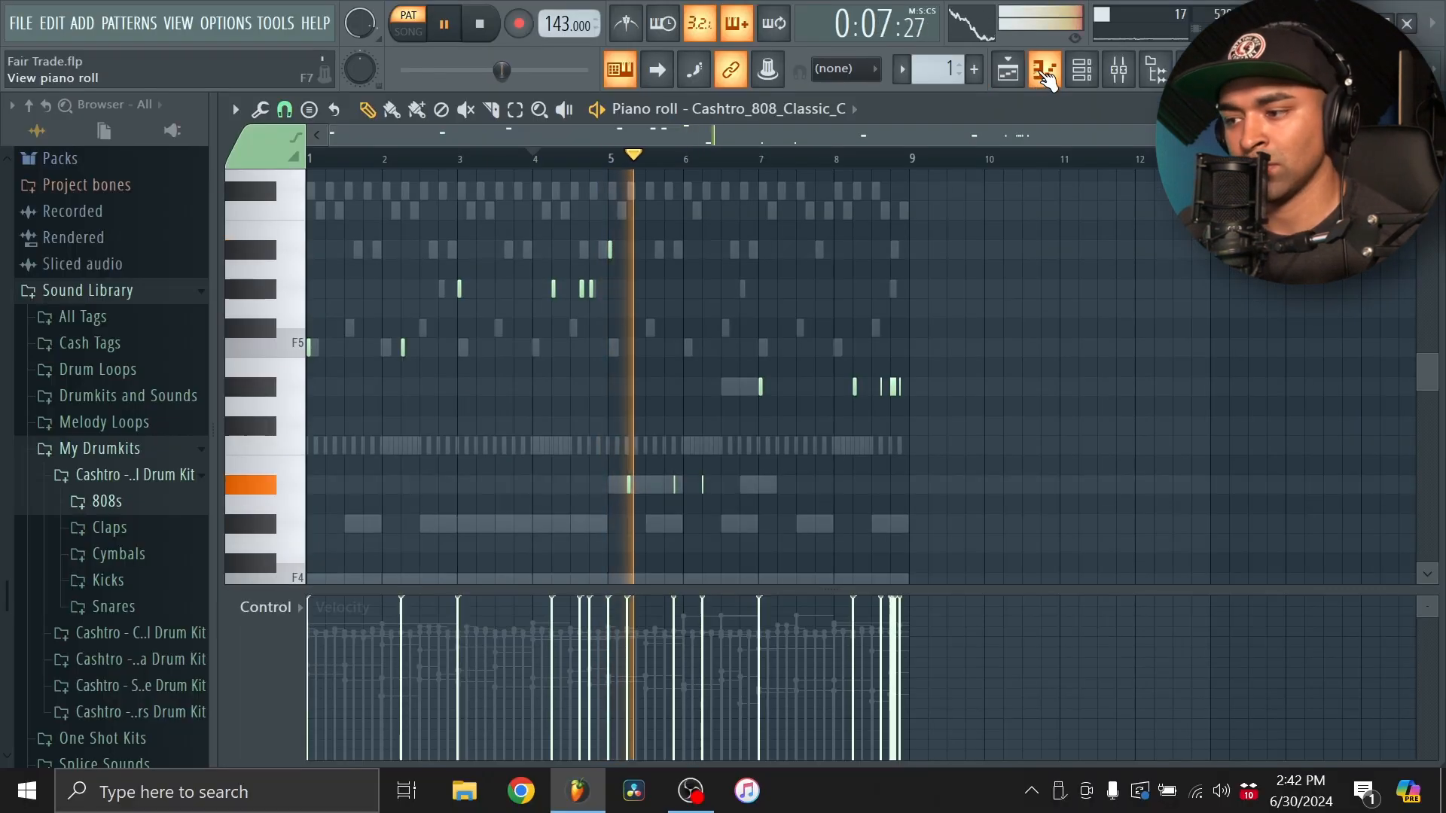
Switch from the 808 to the hi-hat piano roll and delete the last three notes of the fast C5 roll in bar 2.
left_click(1043, 79)
left_click(1044, 78)
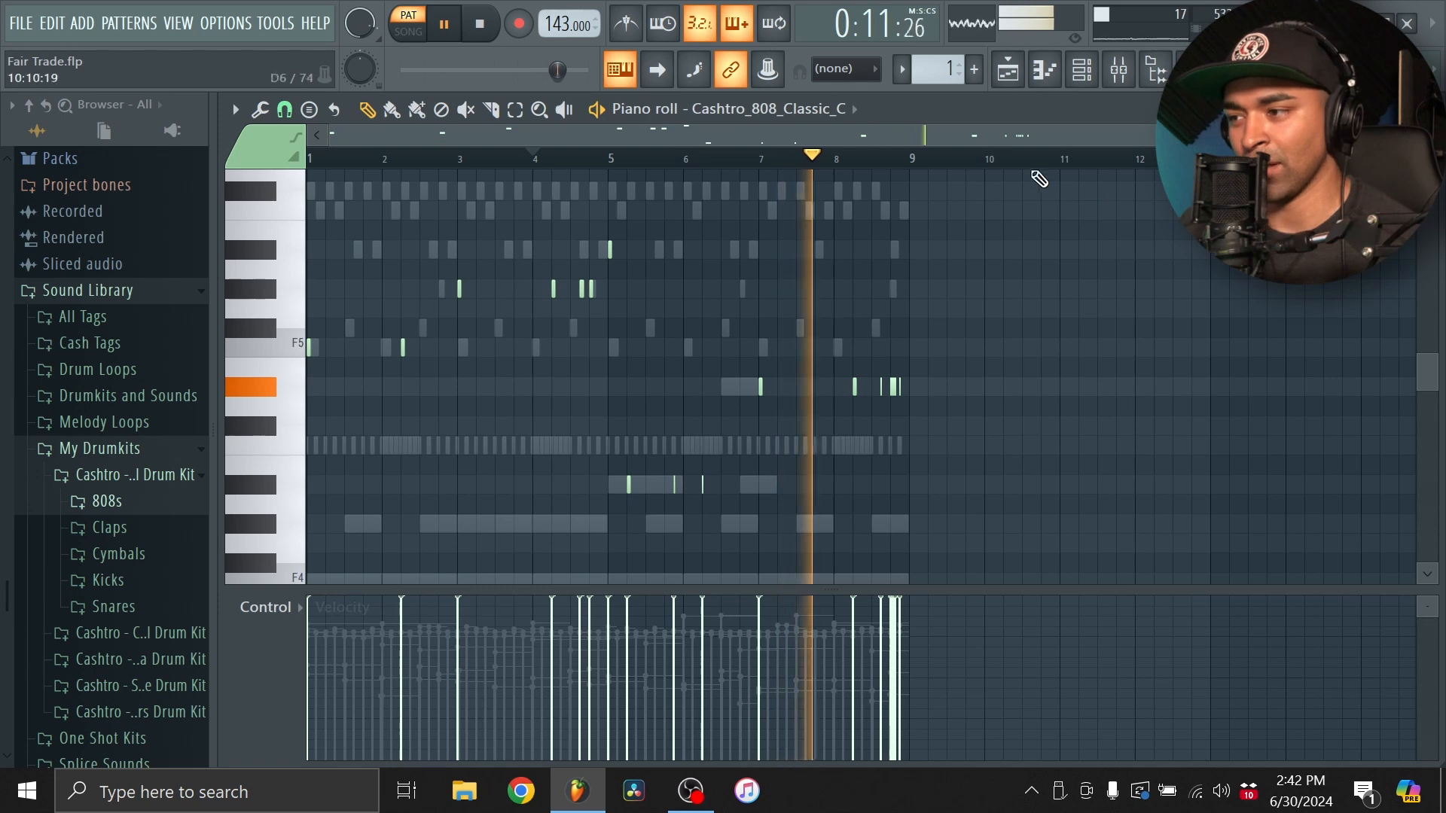
left_click(1044, 70)
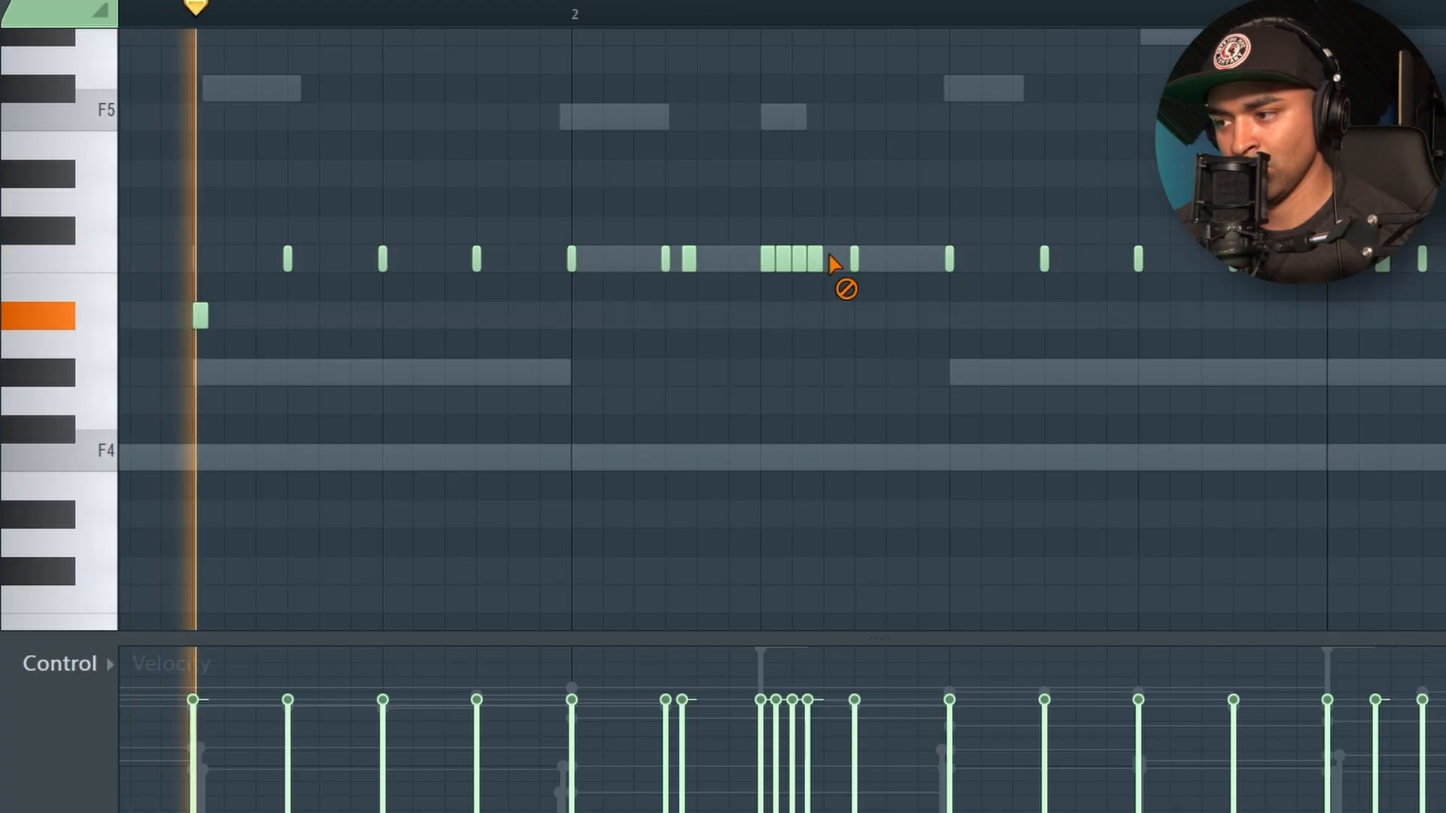
right_click(815, 258)
right_click(799, 258)
right_click(783, 258)
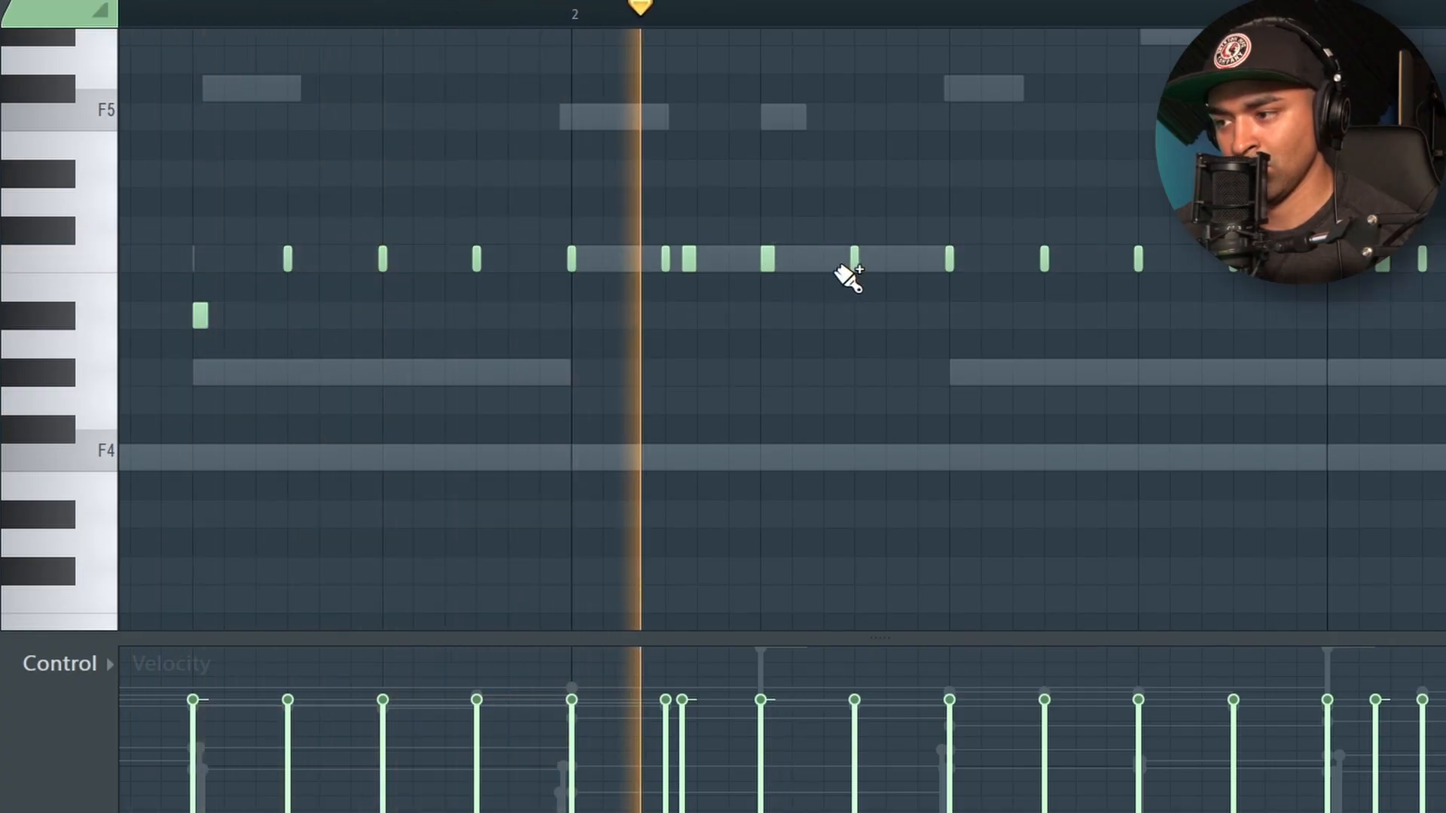
scroll(776, 2, "down", 5)
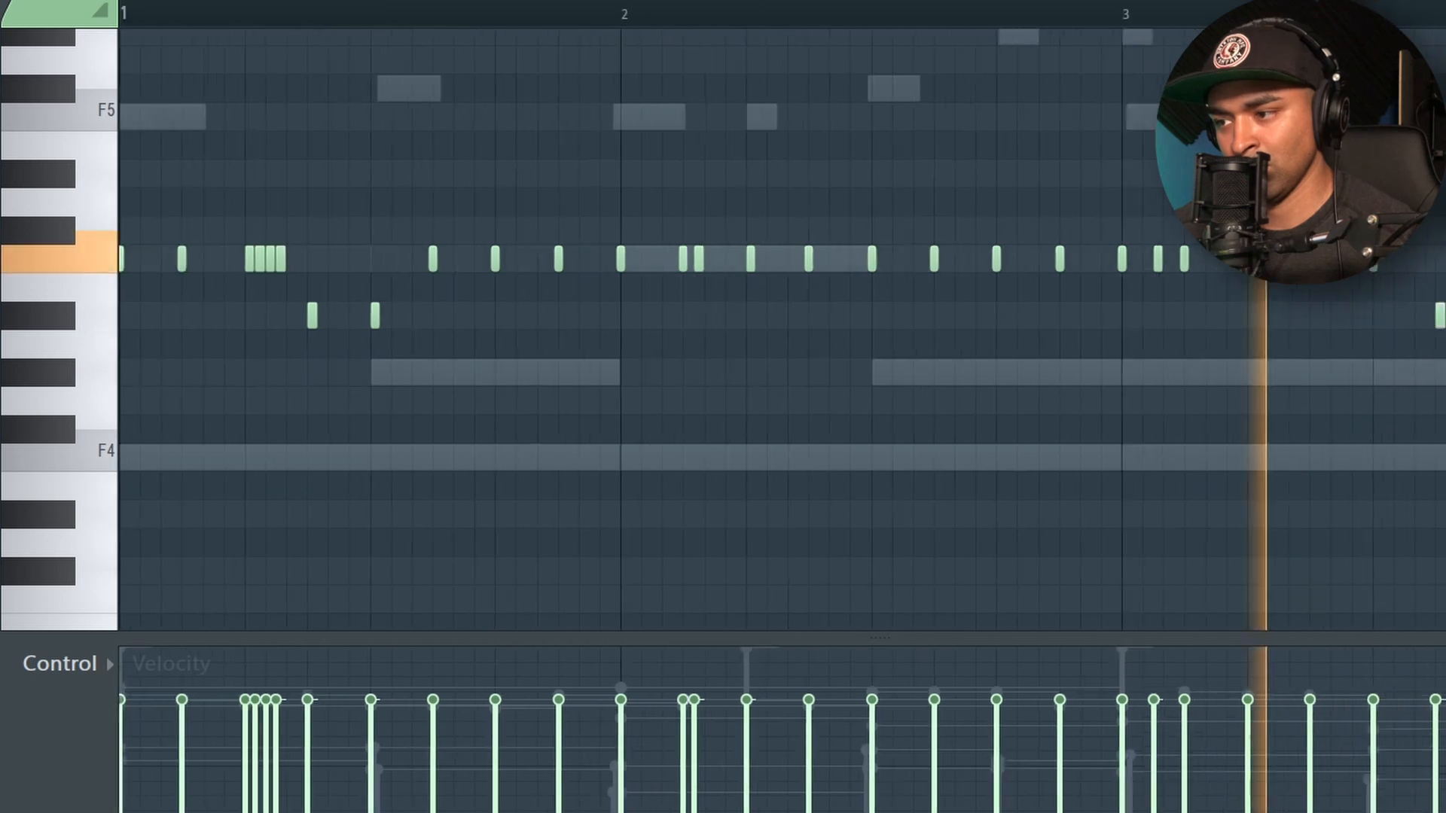
scroll(787, 4, "down", 1)
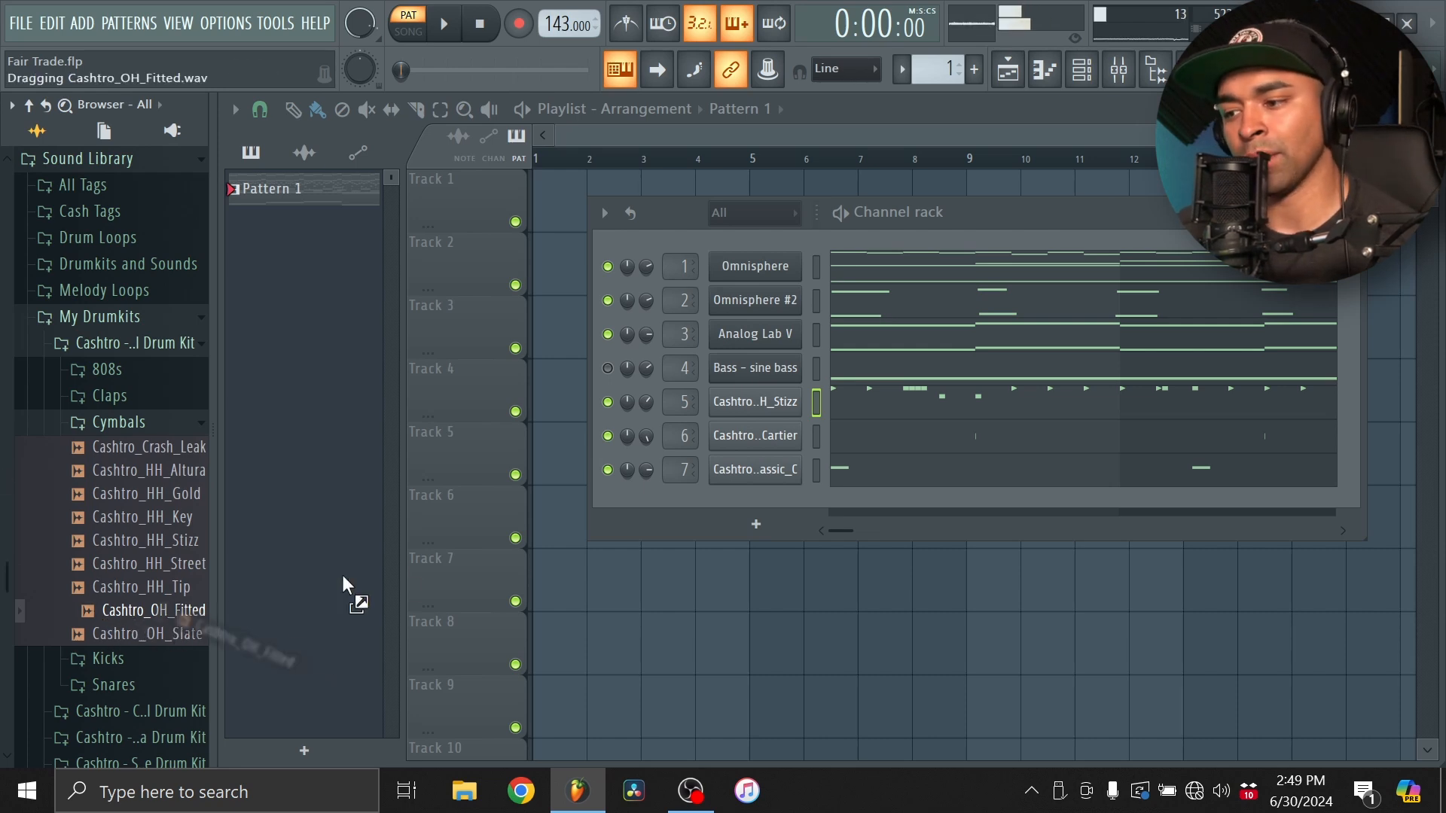
Add the Cashtro_OH_Fitted open hat as a new channel with a hit on step 5, and open its piano roll.
left_click_drag(765, 514, 778, 512)
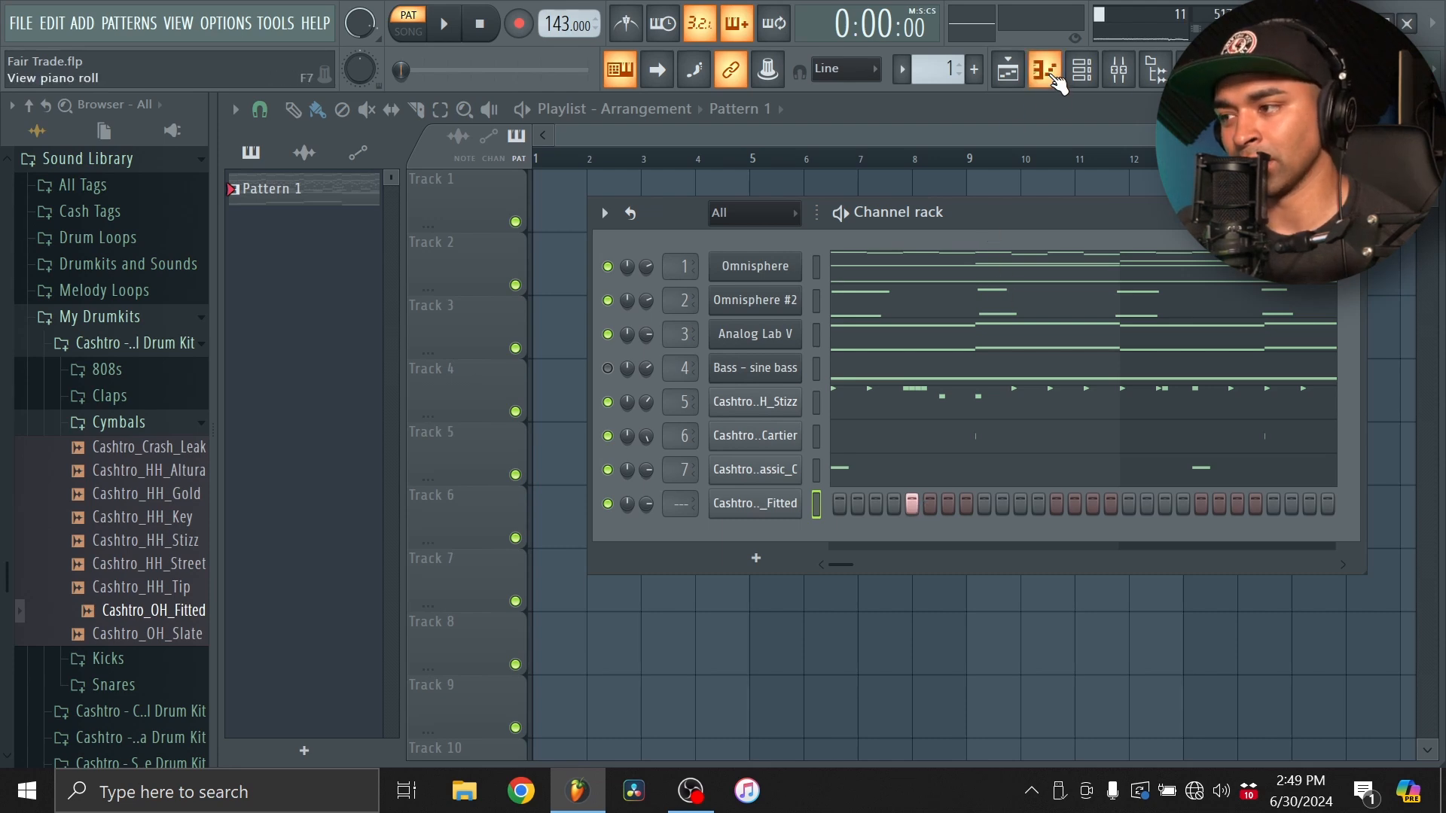
left_click(1051, 74)
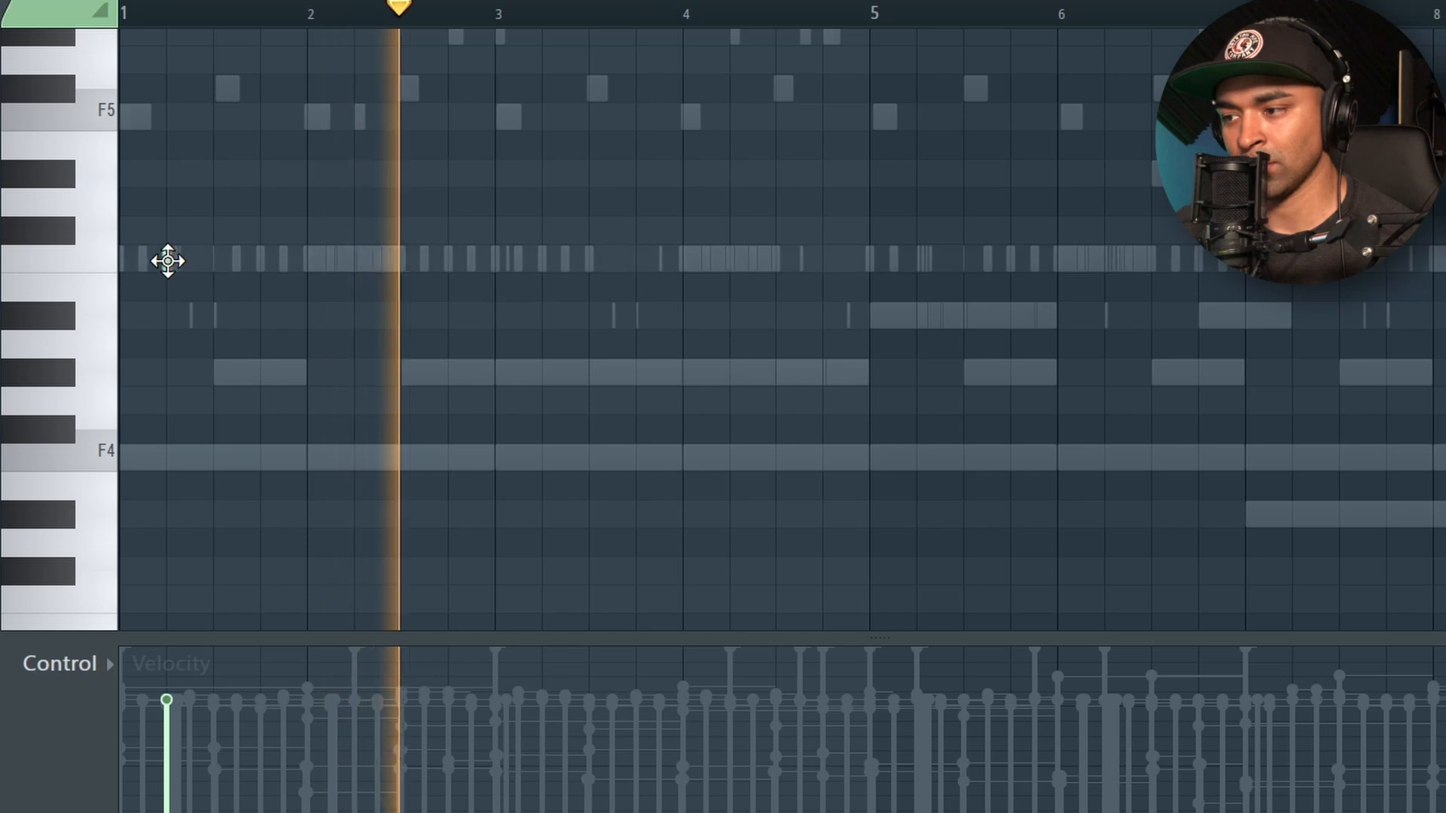
Try a copy of the C5 open-hat note on beat 2 of bar 5, and delete that copy.
left_click_drag(168, 261, 915, 285)
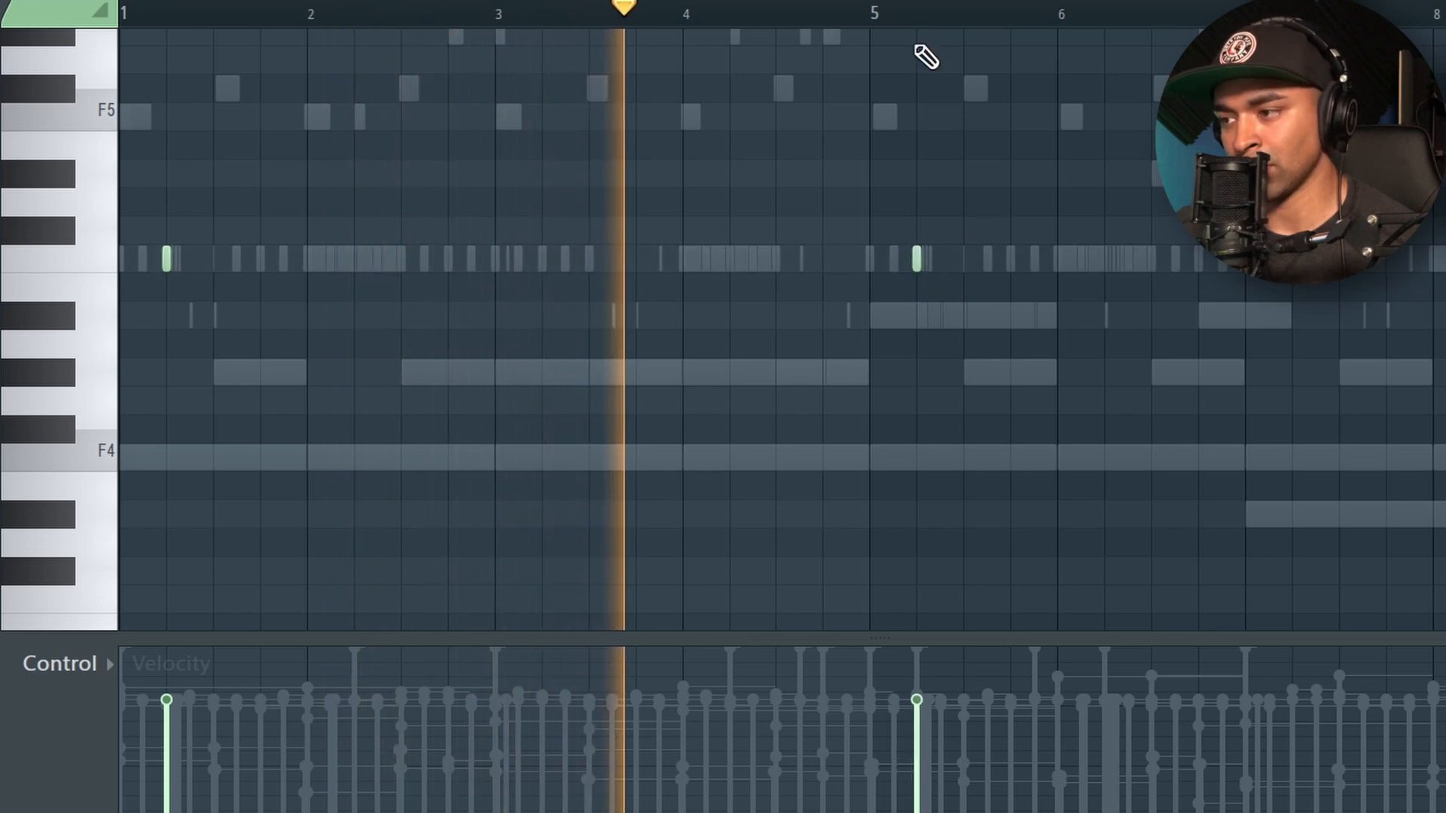
scroll(936, 2, "up", 4)
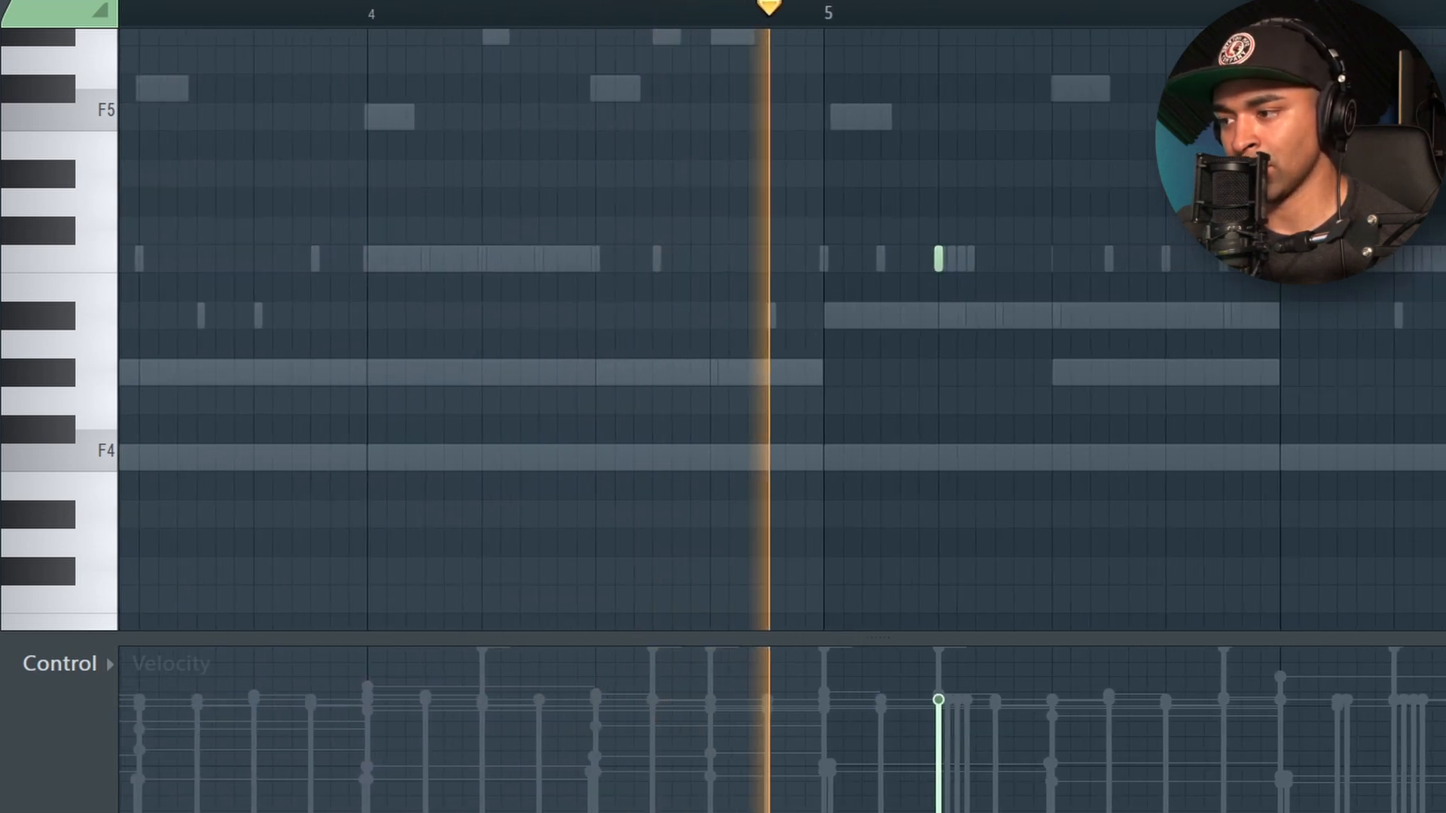
scroll(933, 7, "down", 4)
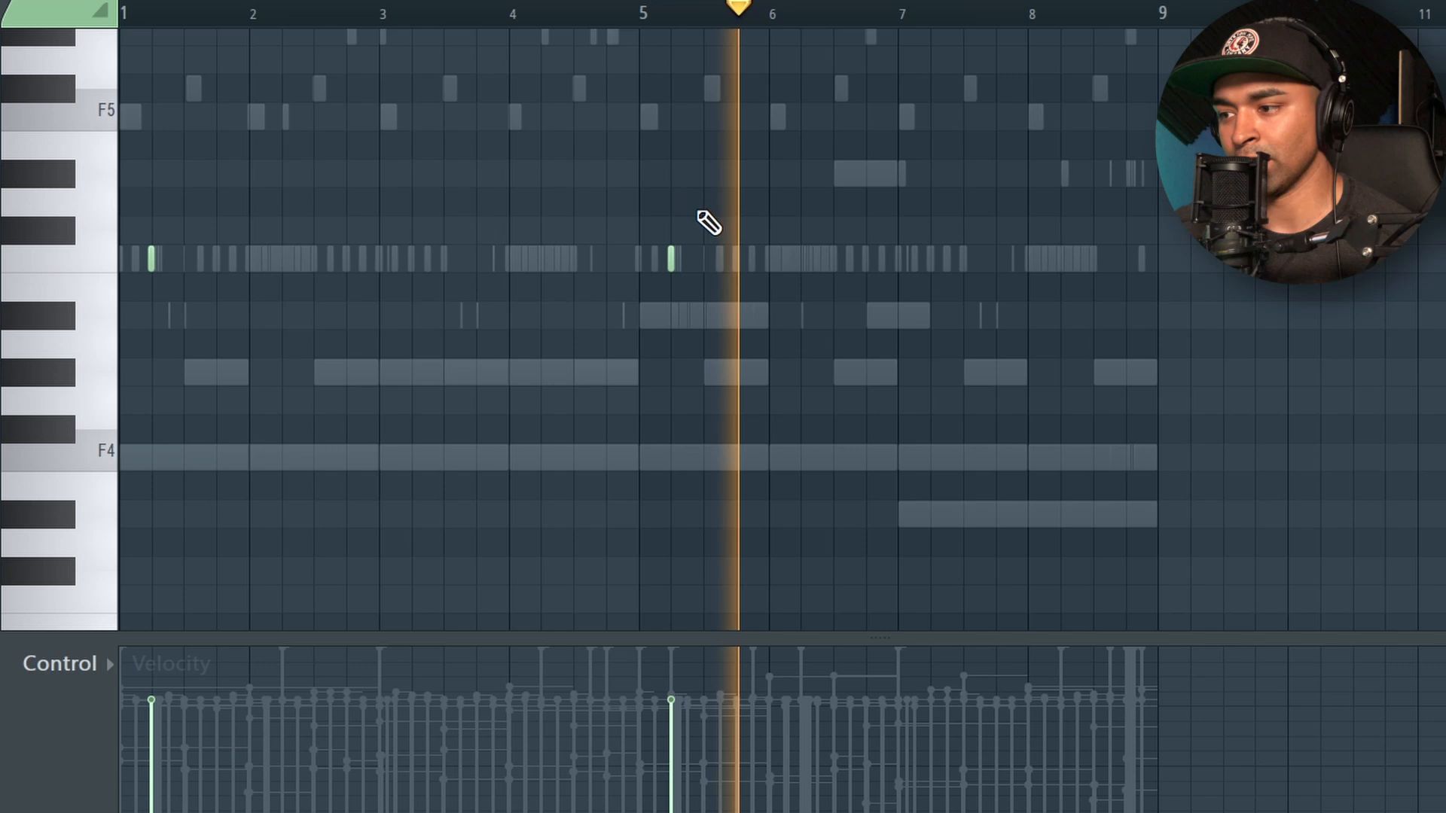
right_click(674, 259)
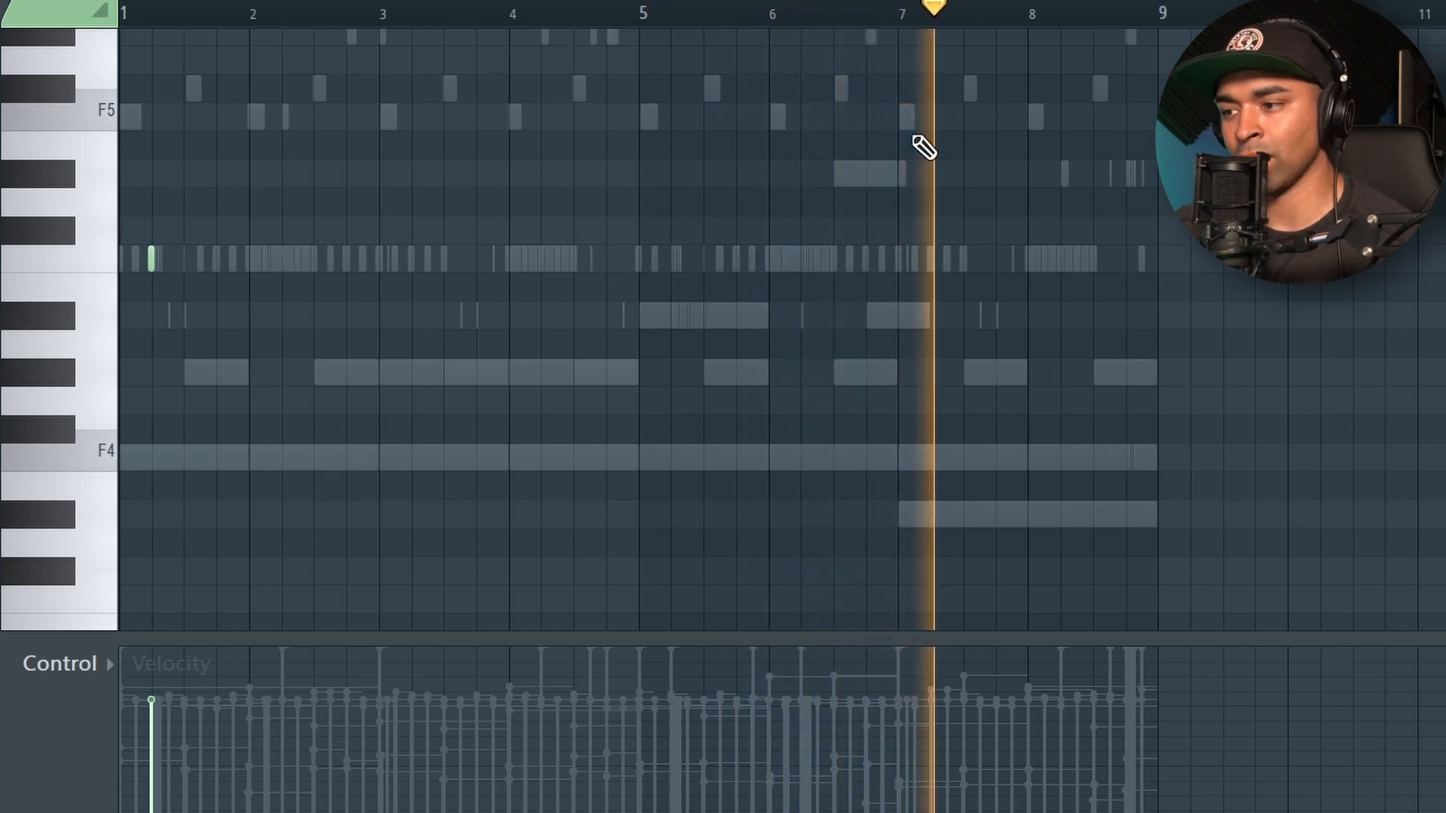